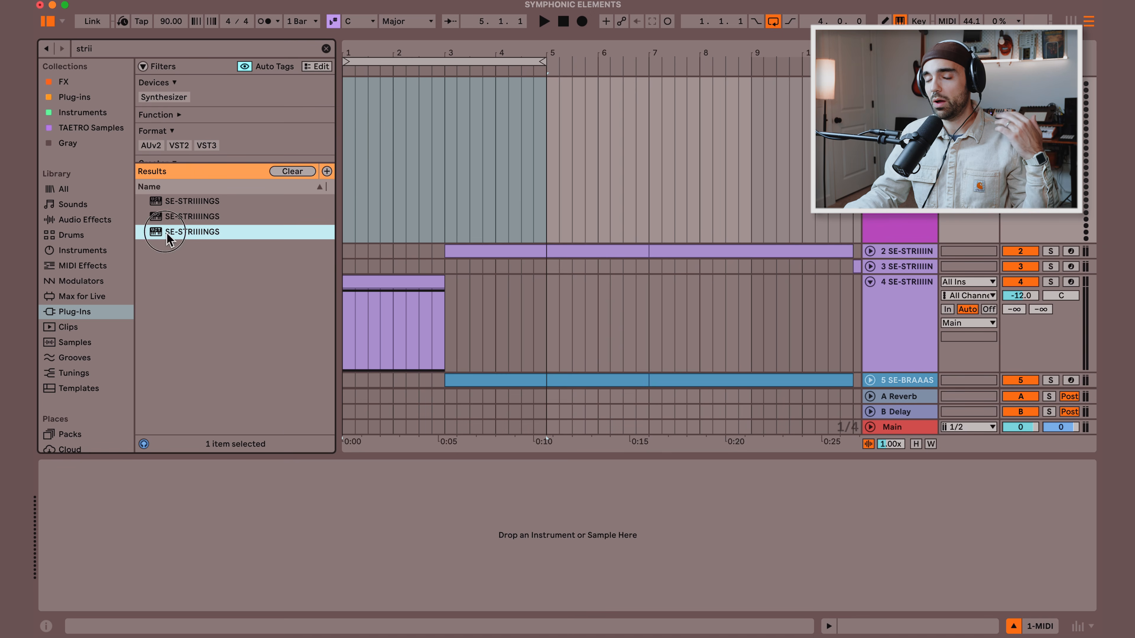
- Load the last SE-STRIIIINGS search result onto the empty 1-MIDI track and move its plug-in window clear of the track controls
left_click_drag(167, 233, 283, 492)
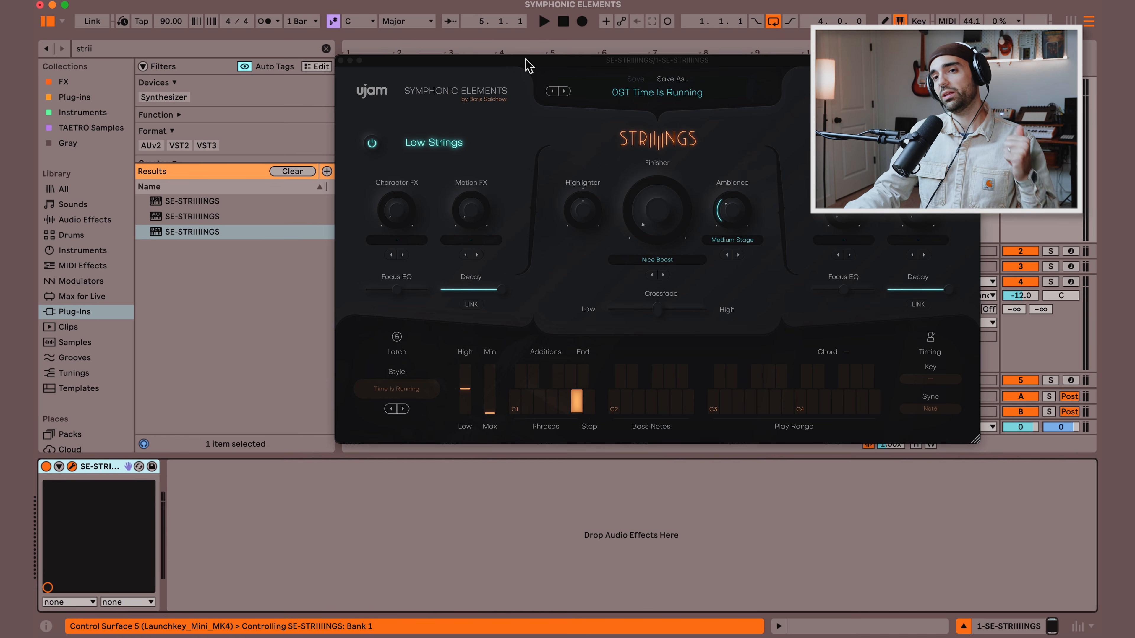
left_click_drag(525, 59, 441, 84)
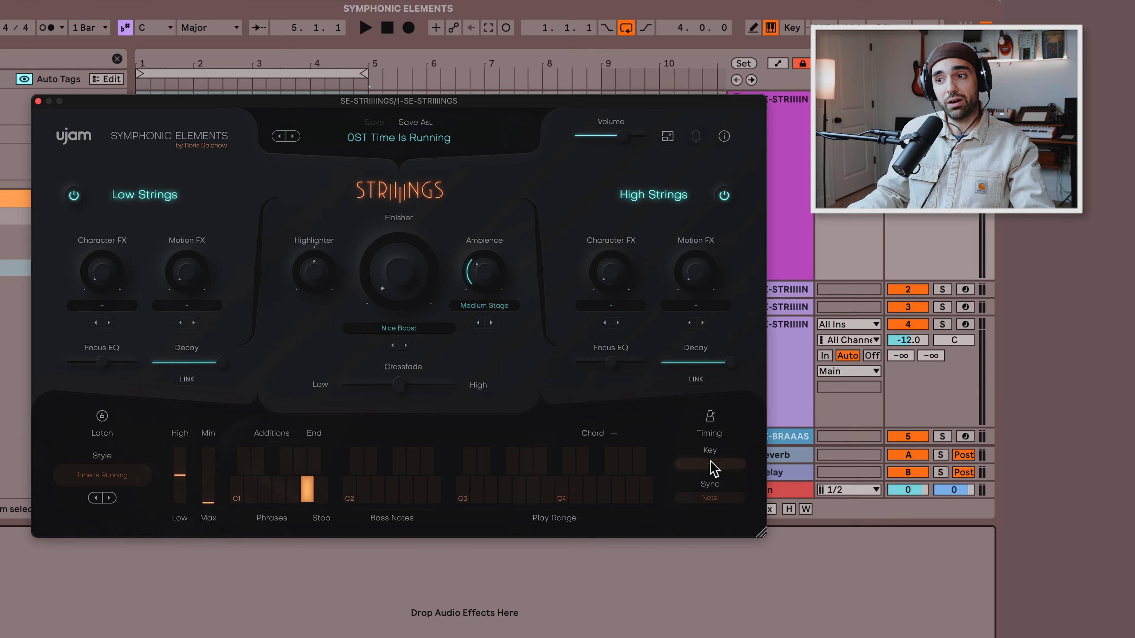
- Set the strings instrument's key to C / Am and audition its C1 phrase
left_click(711, 465)
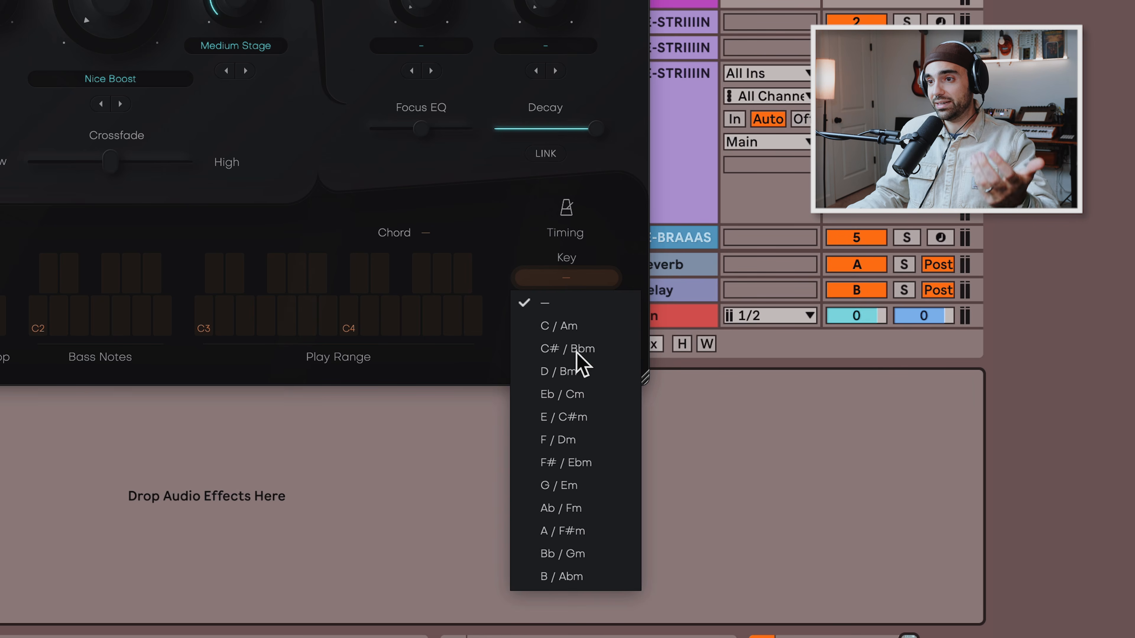
left_click(579, 330)
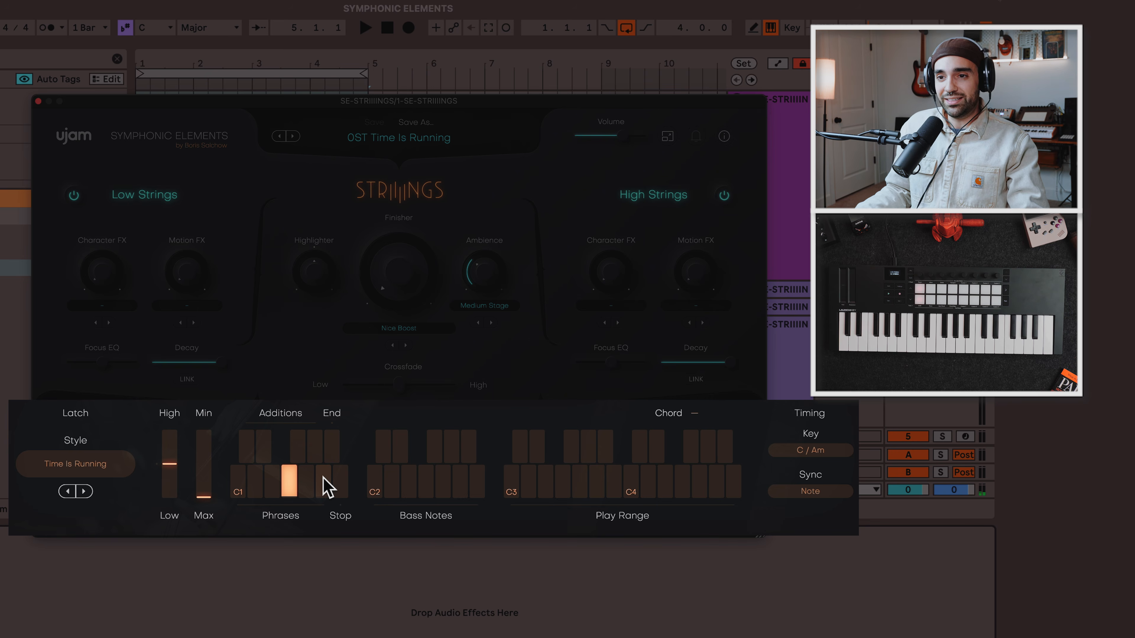
left_click(241, 490)
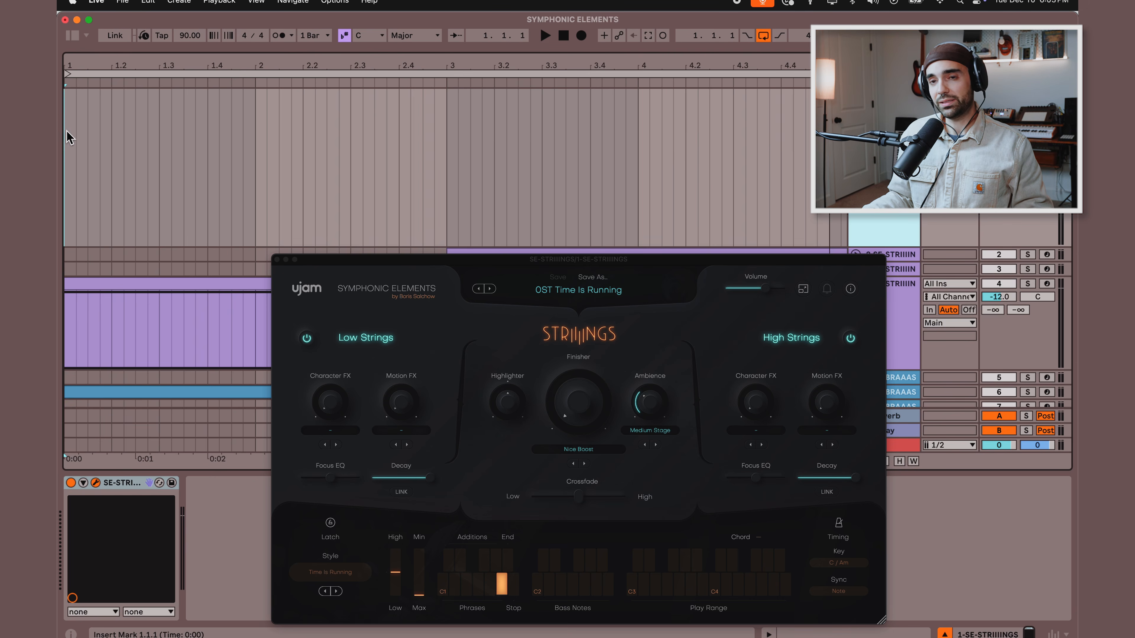
- Create a four-bar MIDI clip on the first strings track with one-bar notes A3 in bar 1 and F3 in bar 2
left_click_drag(67, 157, 827, 172)
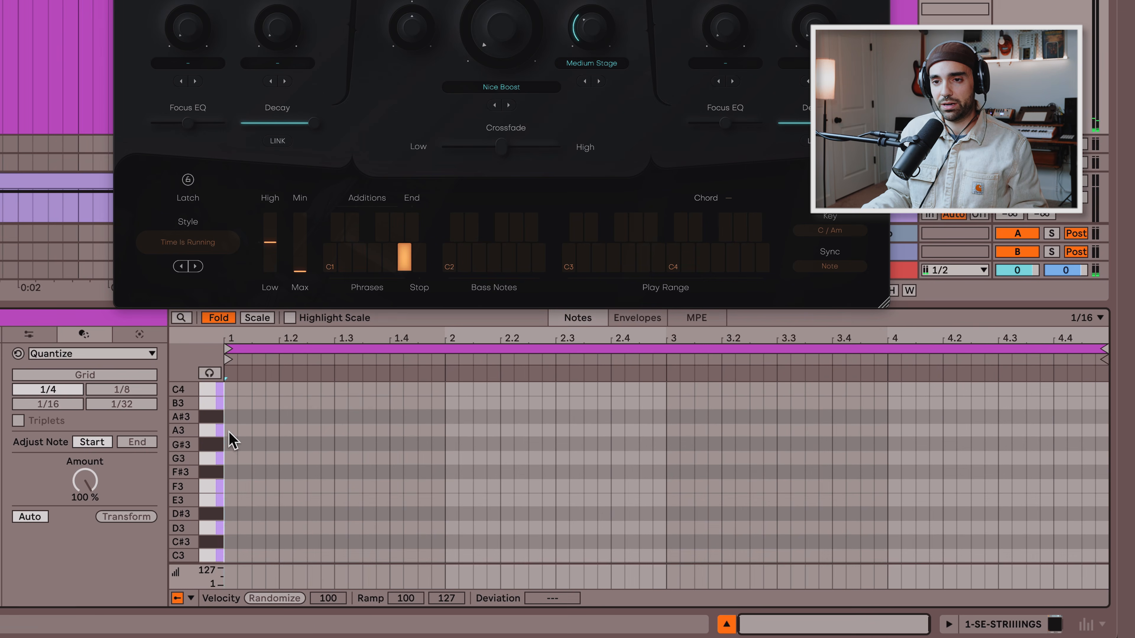
left_click_drag(230, 431, 446, 447)
scroll(463, 481, "up", 1)
left_click(451, 495)
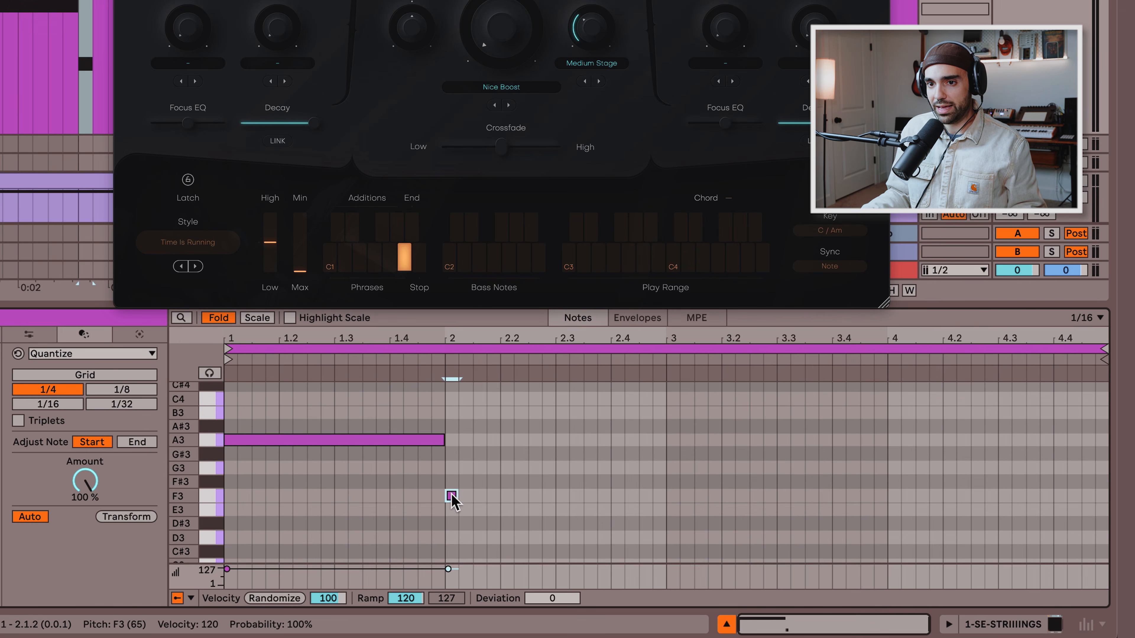
left_click_drag(662, 500, 666, 499)
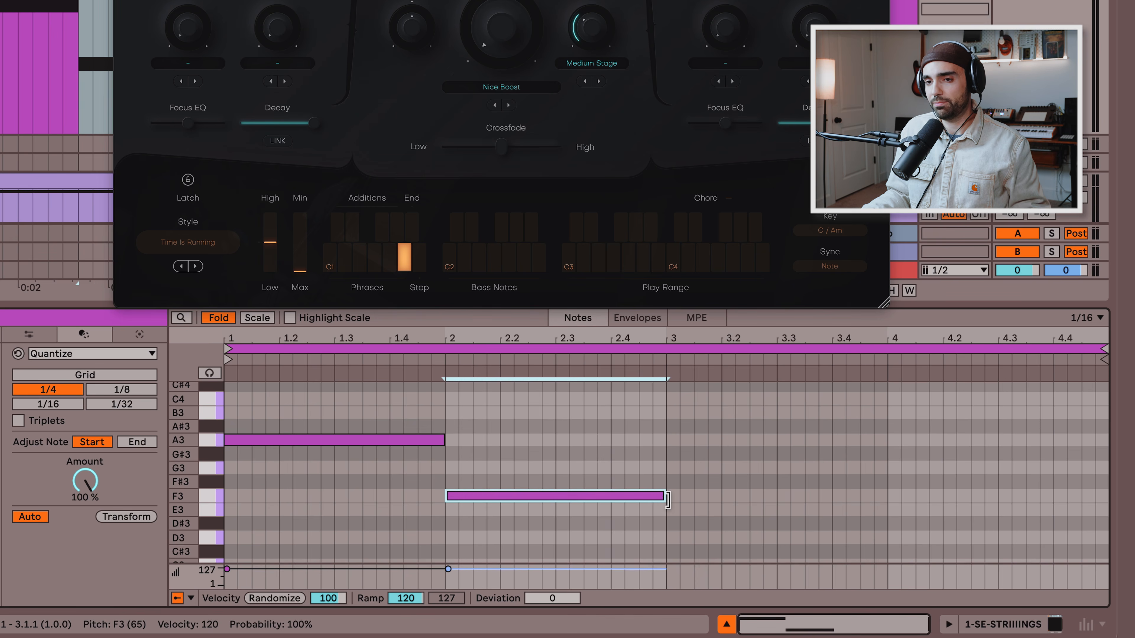
- Play the clip and duplicate the A3 and F3 notes into bars 3 and 4
key("space")
scroll(648, 488, "down", 1)
scroll(804, 503, "down", 1)
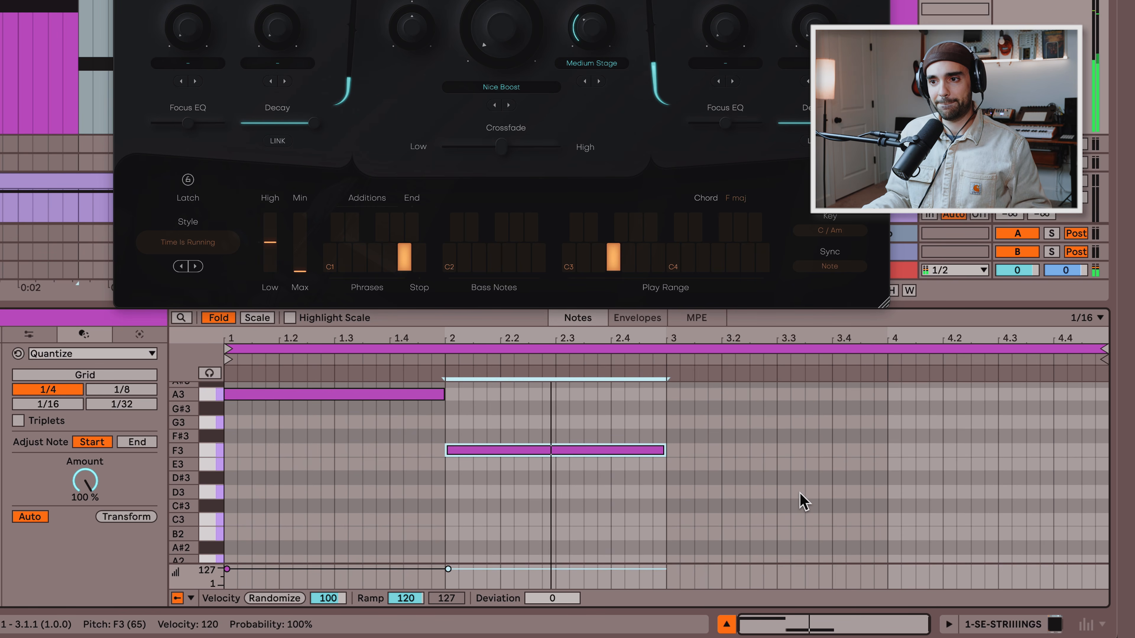
scroll(804, 503, "up", 1)
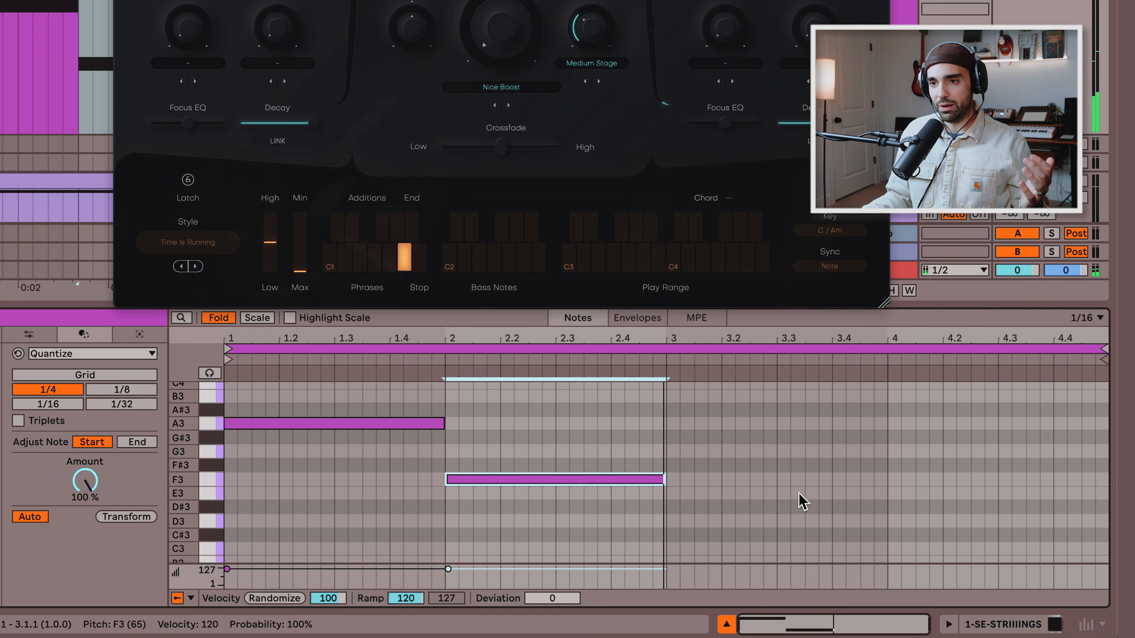
left_click_drag(542, 397, 365, 497)
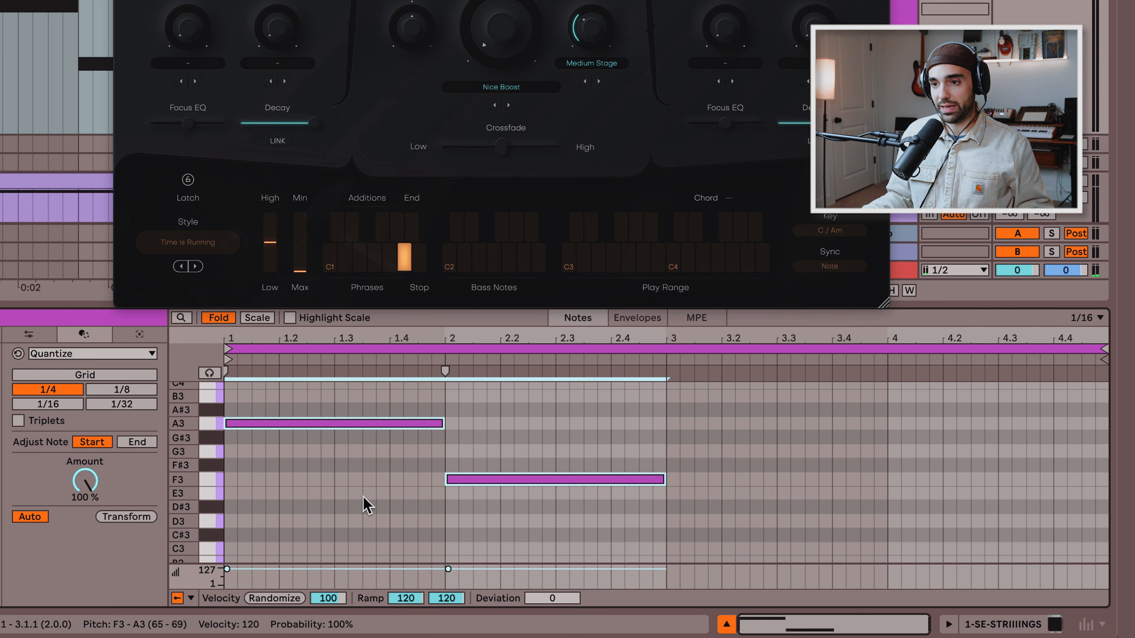
key("ctrl+d")
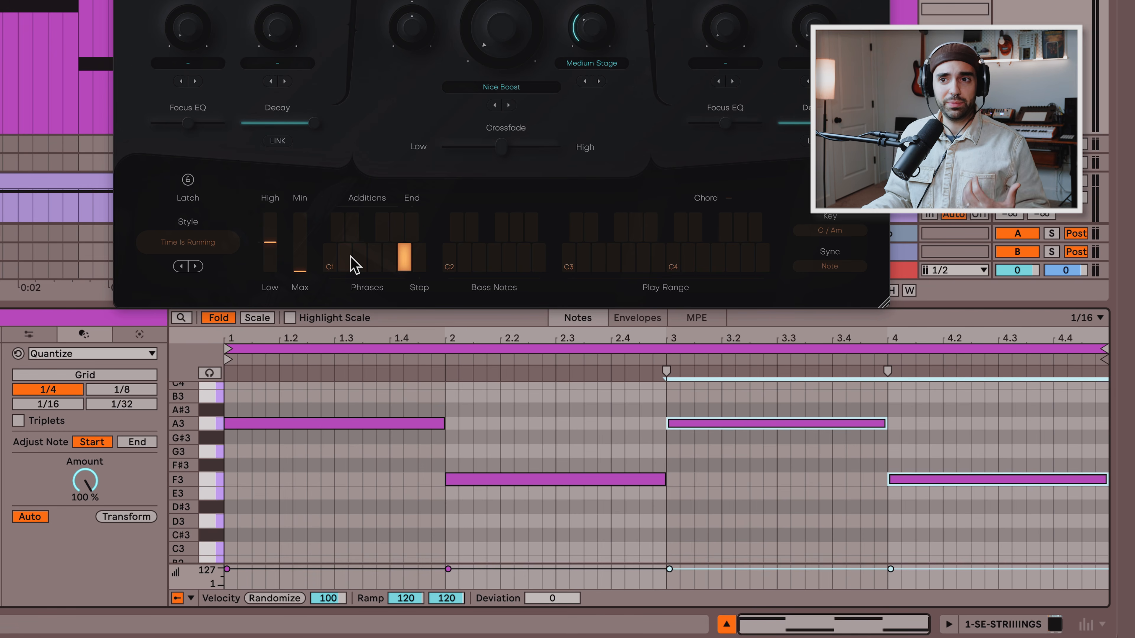
- Audition the phrase keys and add a one-bar F1 phrase note in bar 1
key("space")
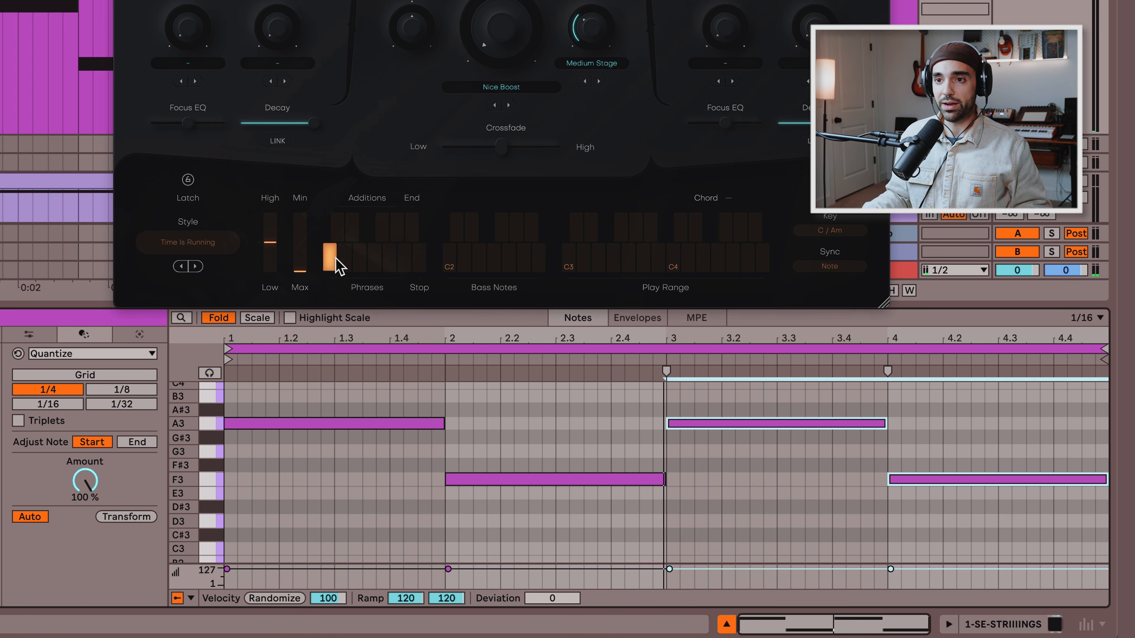
left_click(389, 258)
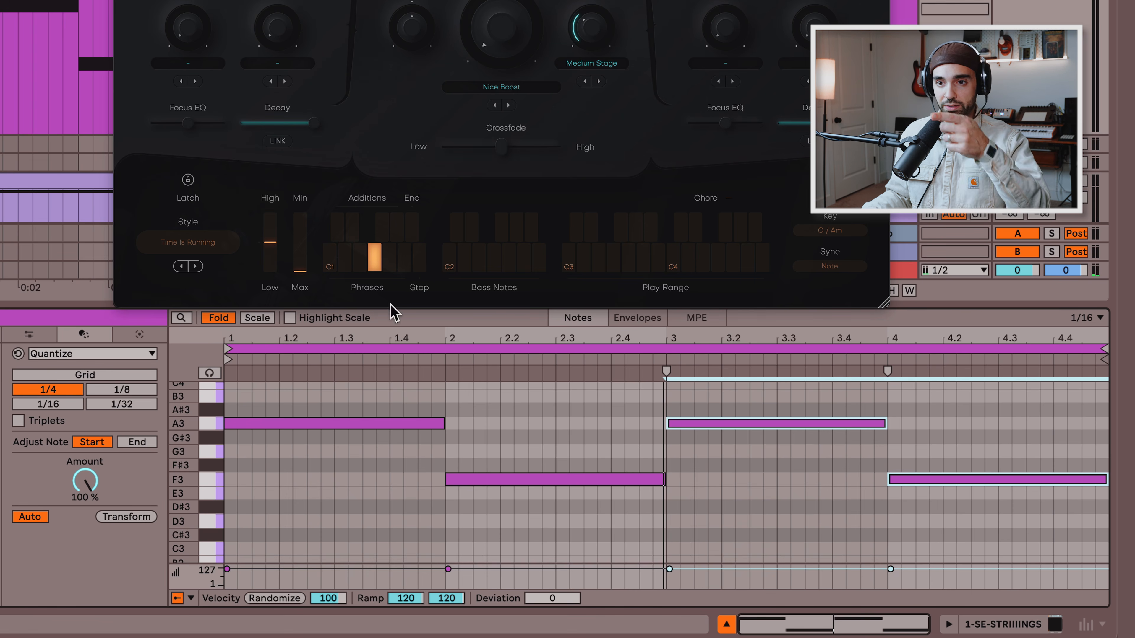
scroll(383, 445, "down", 5)
scroll(318, 461, "down", 4)
scroll(299, 436, "down", 3)
left_click_drag(231, 480, 441, 492)
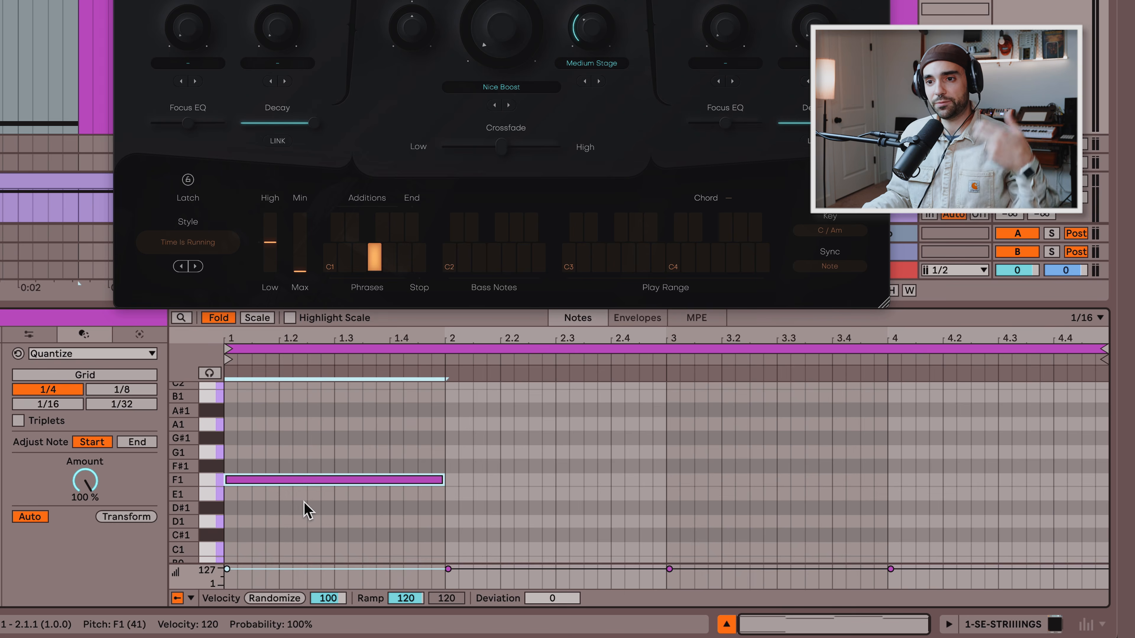
mouse_move(447, 483)
left_mouse_down()
mouse_move(266, 482)
mouse_move(296, 482)
mouse_move(264, 501)
mouse_move(446, 499)
left_mouse_up()
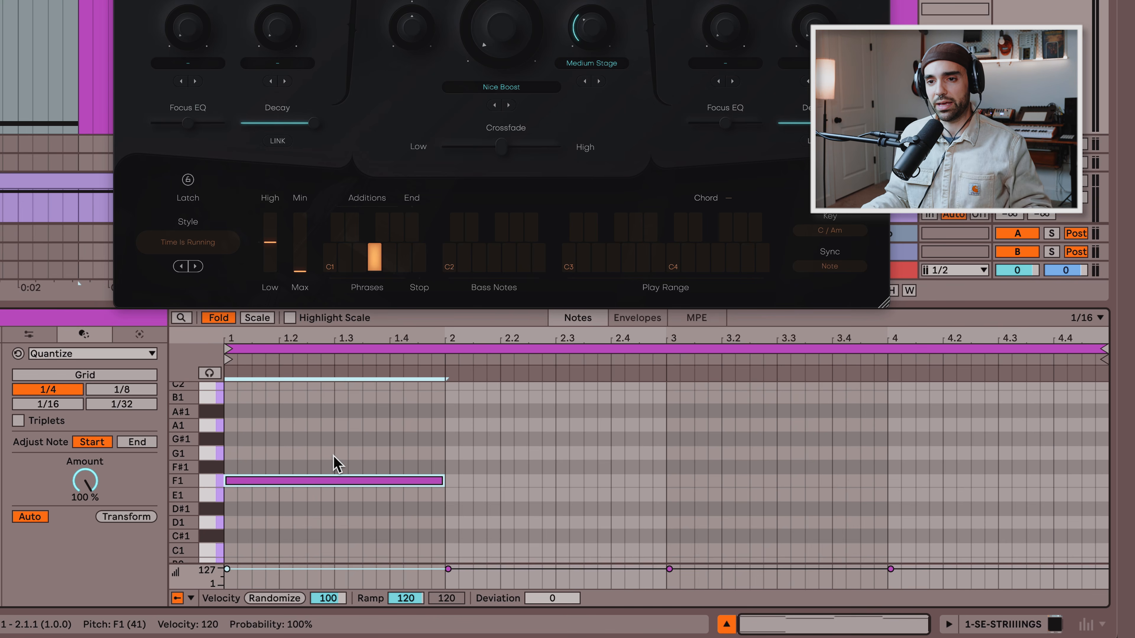
key("space")
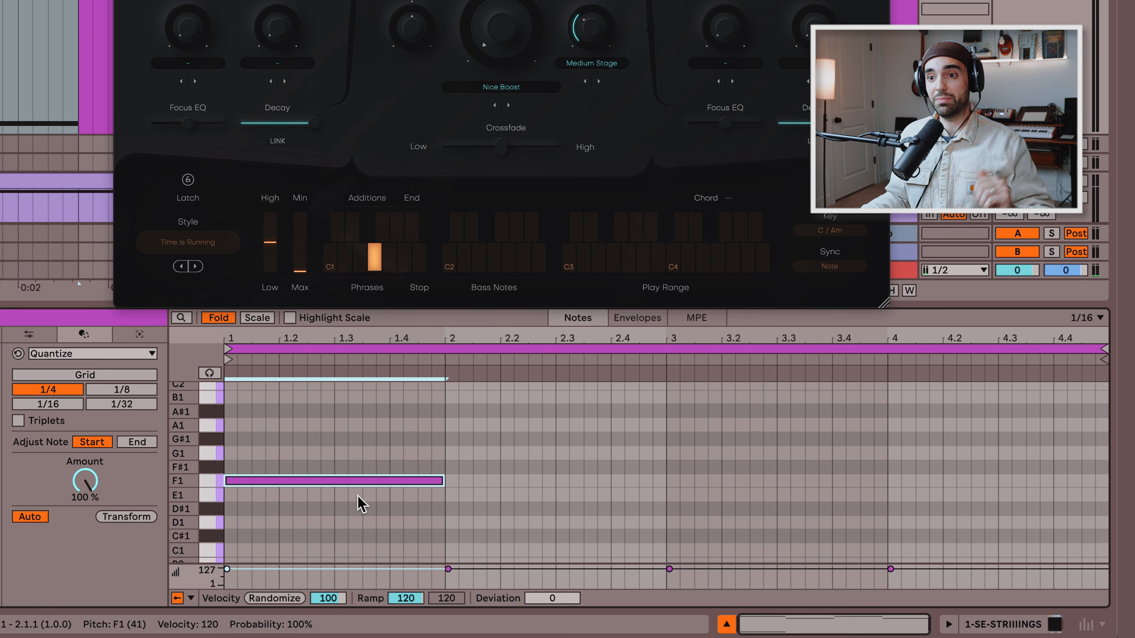
- Add a one-bar G1 phrase note in bar 2 and duplicate the F1 and G1 notes into bars 3 and 4
left_click_drag(449, 454, 665, 467)
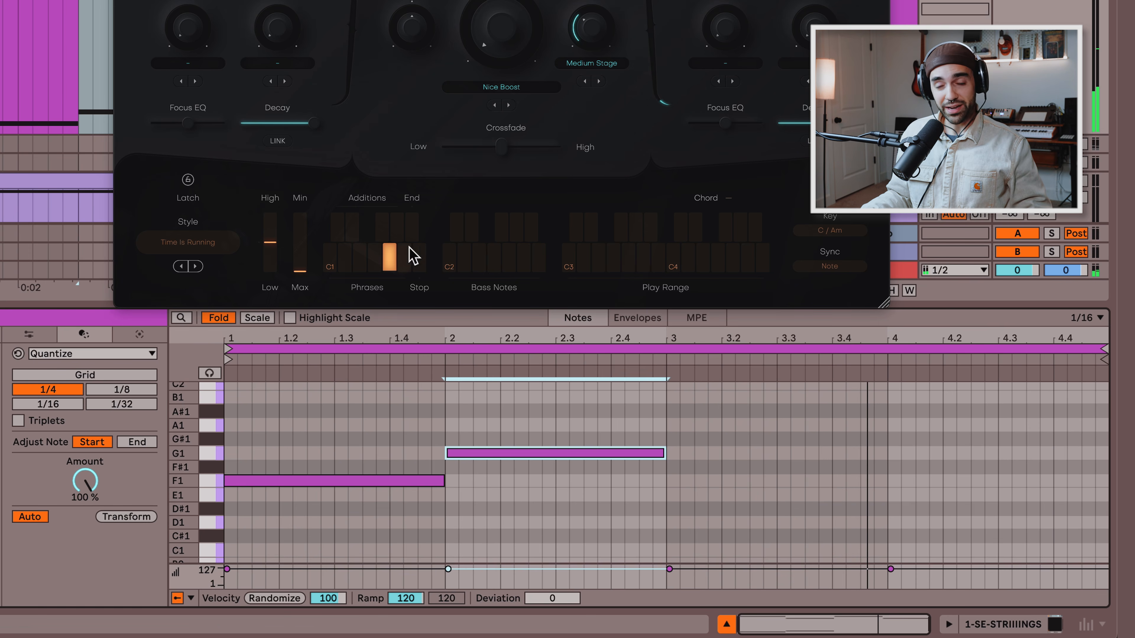
left_click_drag(567, 427, 409, 516)
key("ctrl+d")
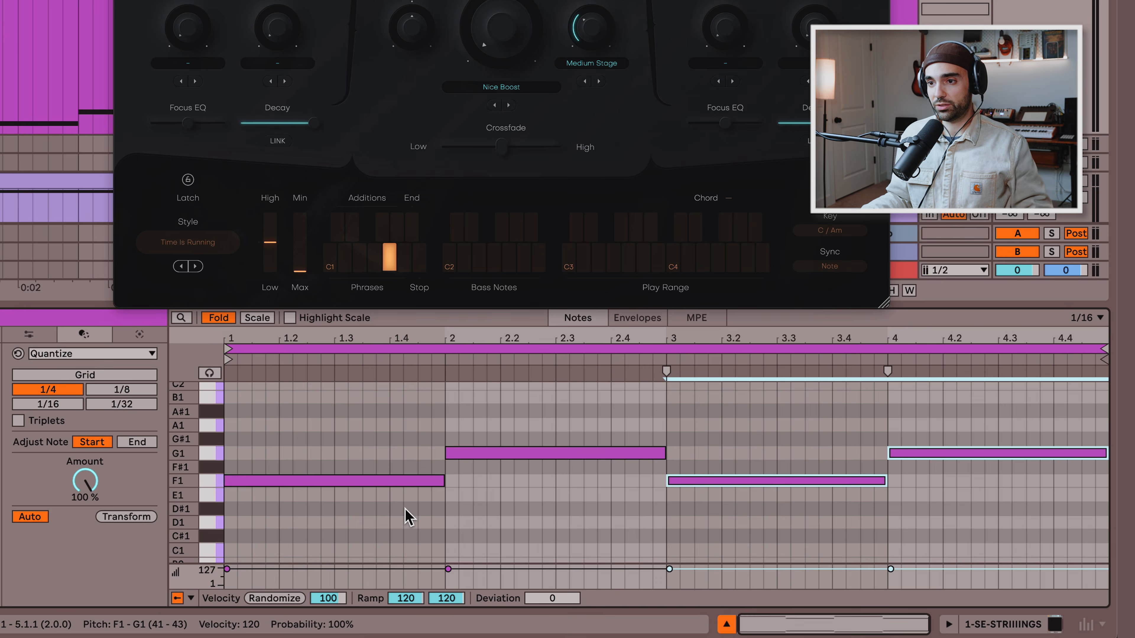
- Play the clip and raise the phrase note in bar 4 to A1
key("space")
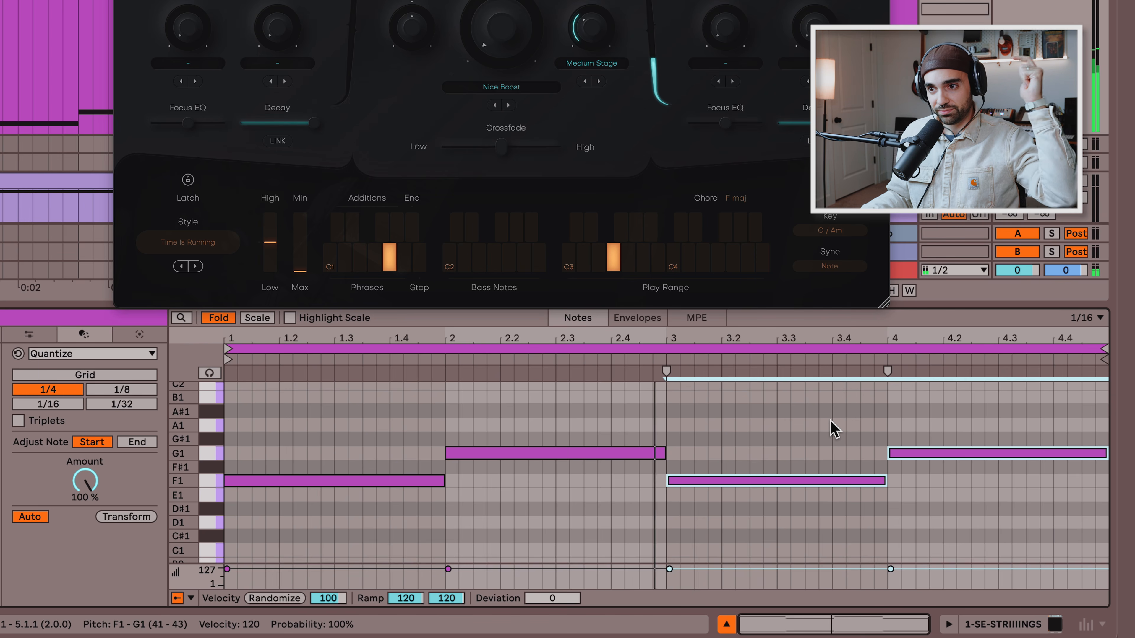
left_click(945, 427)
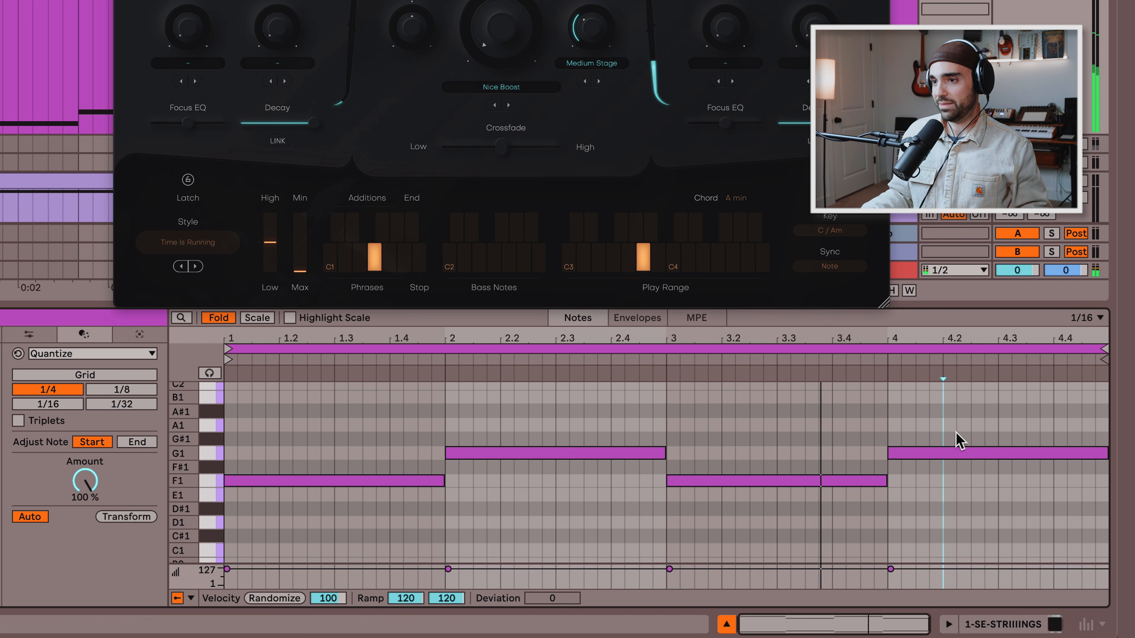
left_click_drag(956, 451, 954, 427)
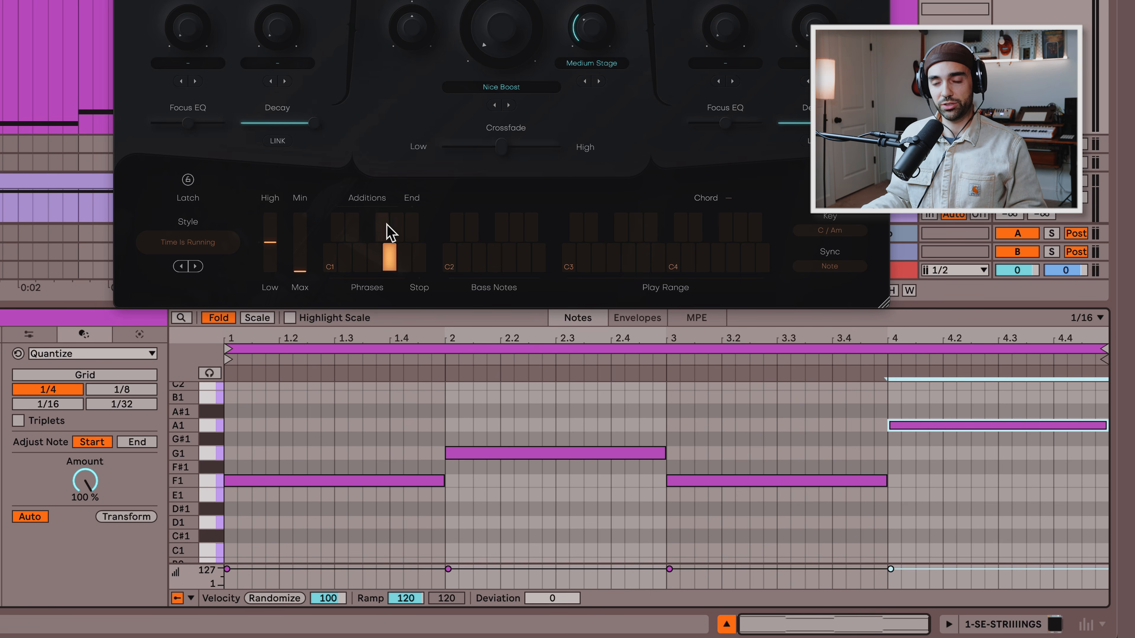
- Add one-bar addition notes at F#1 in bar 2 and D#1 in bar 1, playing the clip to check them
double_click(450, 467)
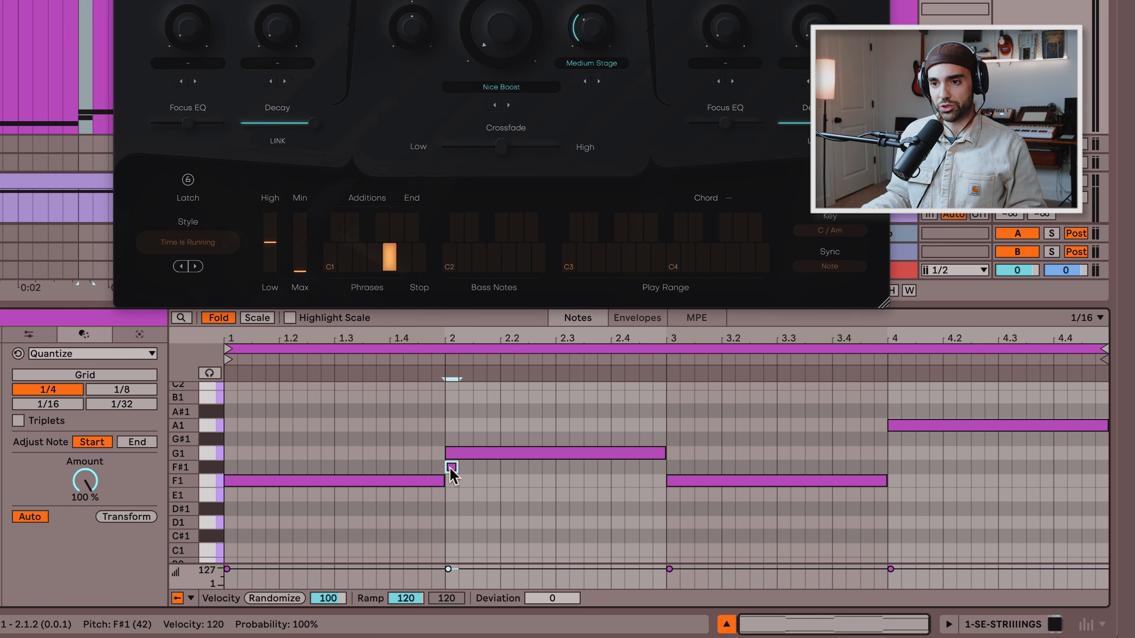
left_click_drag(463, 468, 665, 473)
key("space")
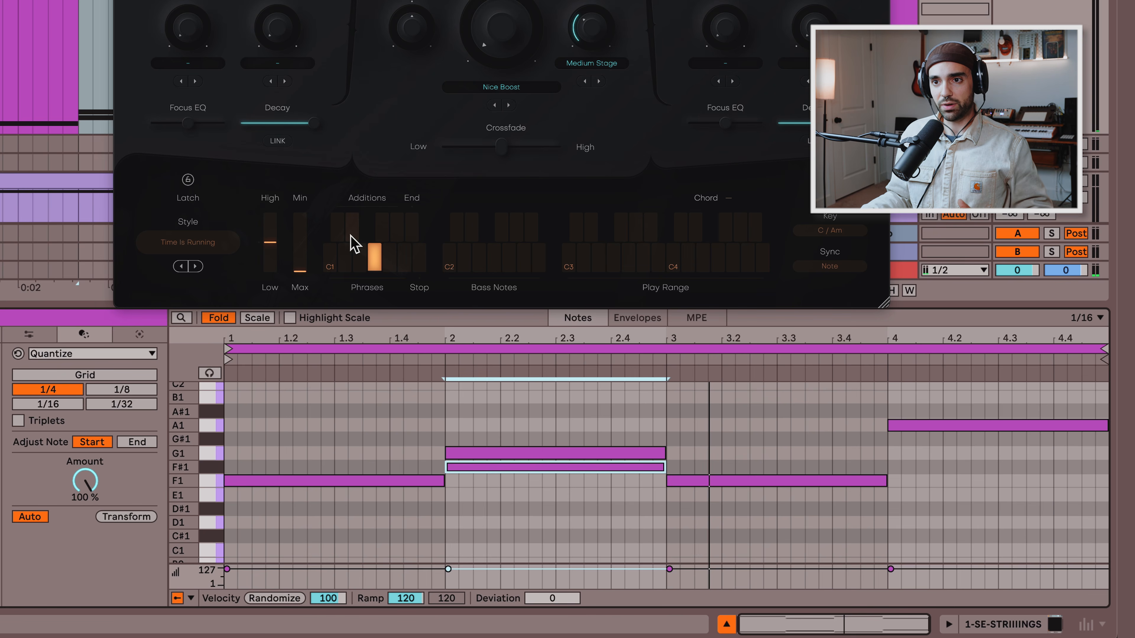
mouse_move(233, 510)
left_mouse_down()
mouse_move(456, 514)
mouse_move(446, 519)
left_mouse_up()
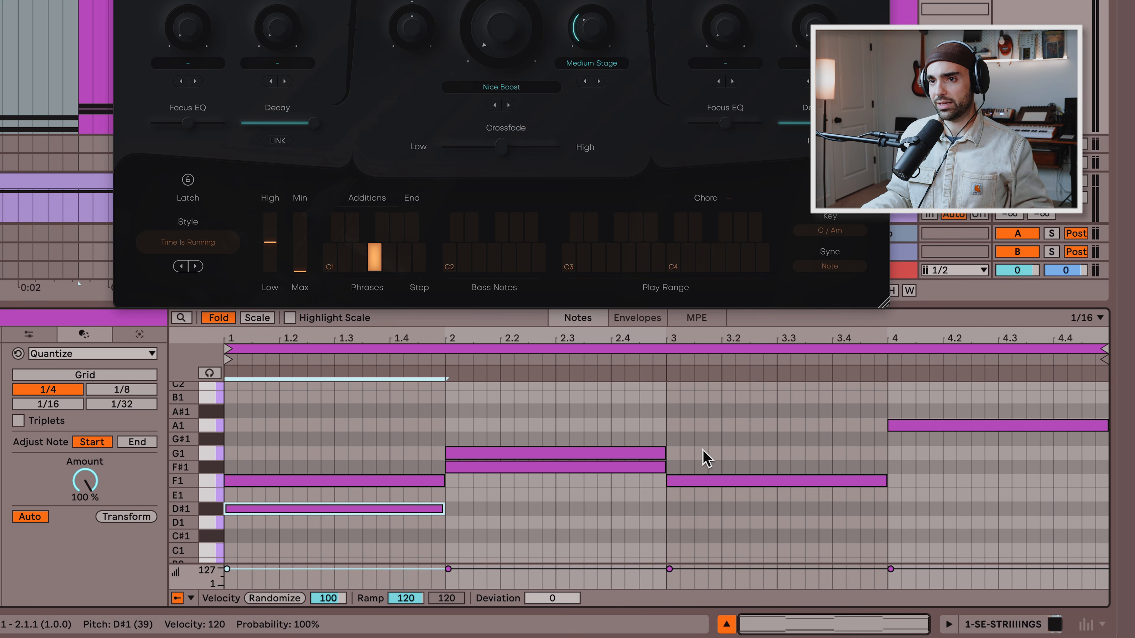
- Lengthen the F#1 addition note so it spans bars 2 and 3
left_click_drag(667, 472, 1104, 473)
key("space")
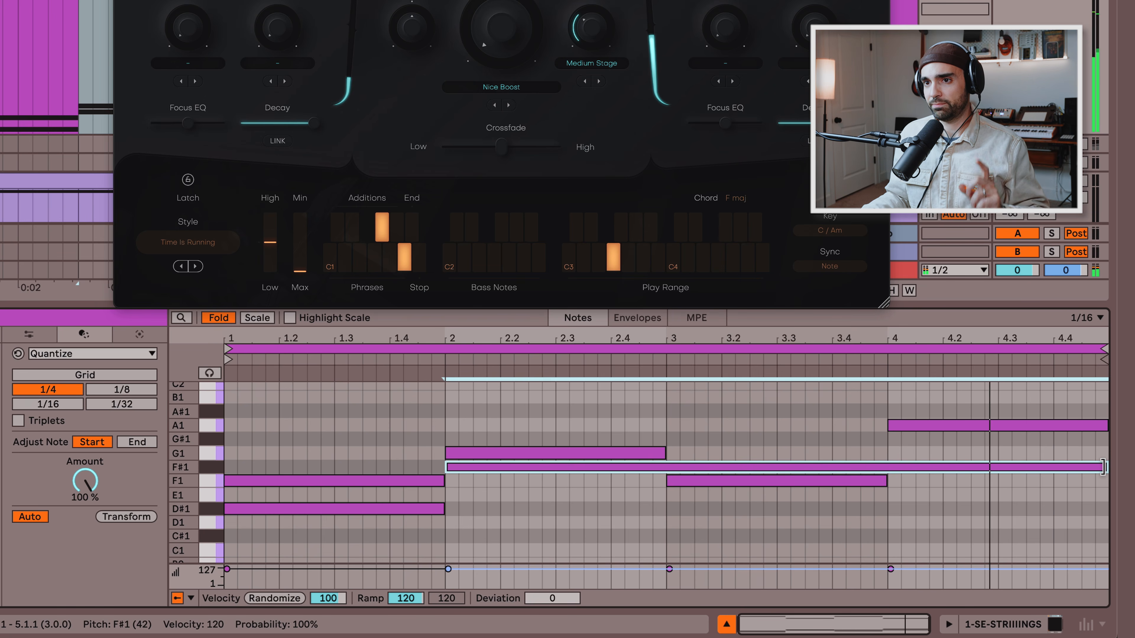
left_click_drag(1102, 467, 895, 485)
- Duplicate the F#1 note into bar 4, trim the copy to one bar and raise it to G#1
key("super+d")
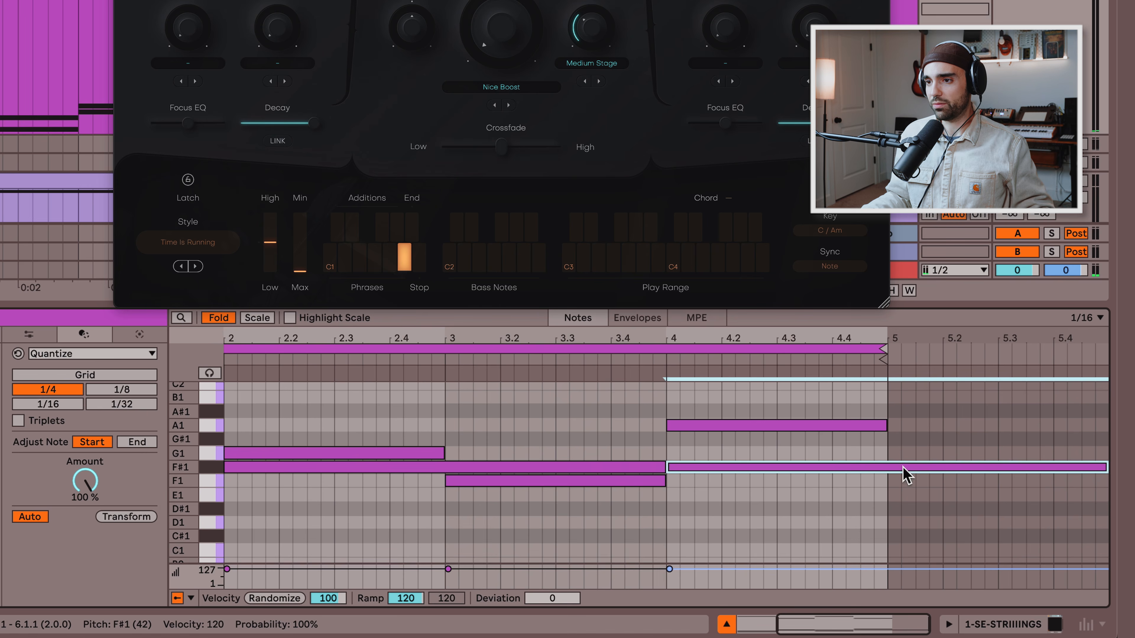
left_click_drag(1103, 466, 888, 468)
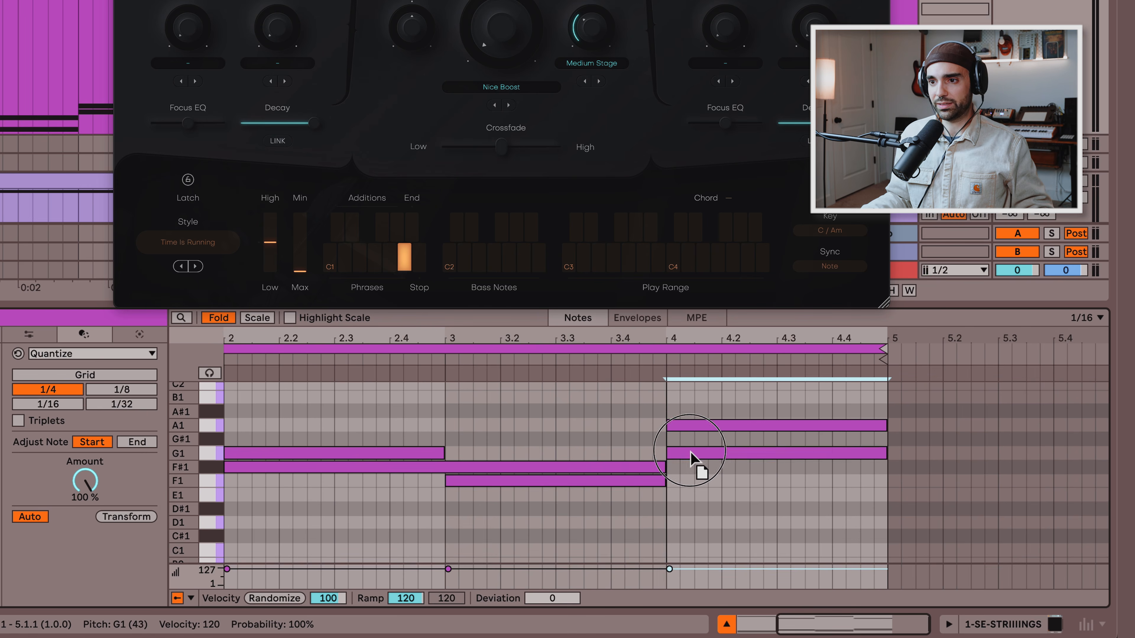
left_click_drag(696, 465, 693, 445)
key("space")
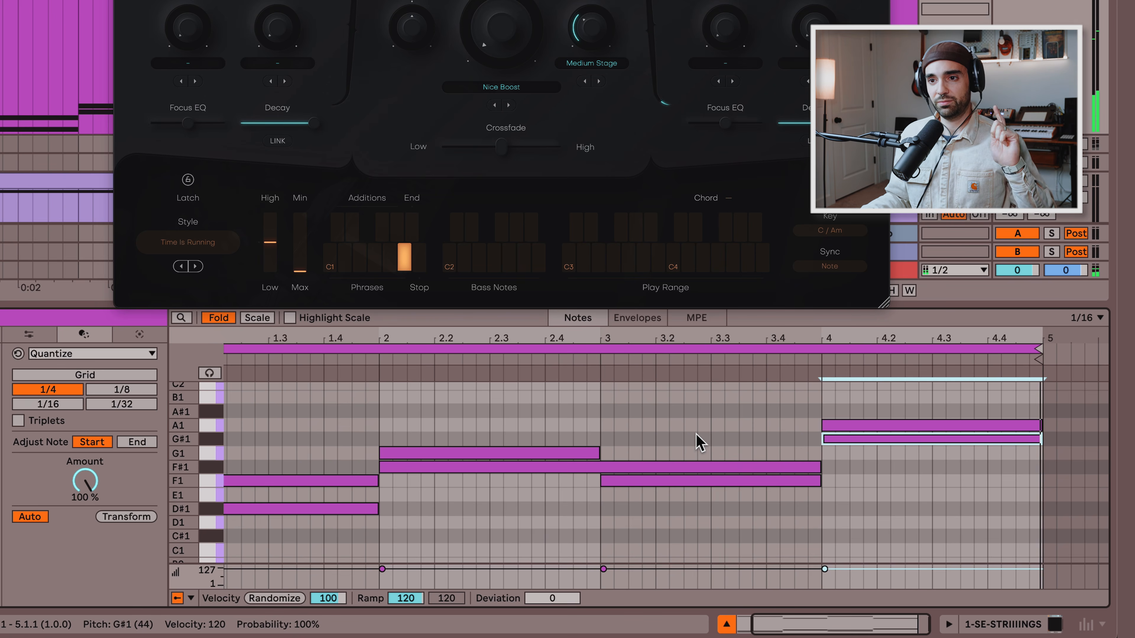
- Add a one-beat B1 stop note on the last beat of bar 2 and play the clip
scroll(699, 442, "left", 2)
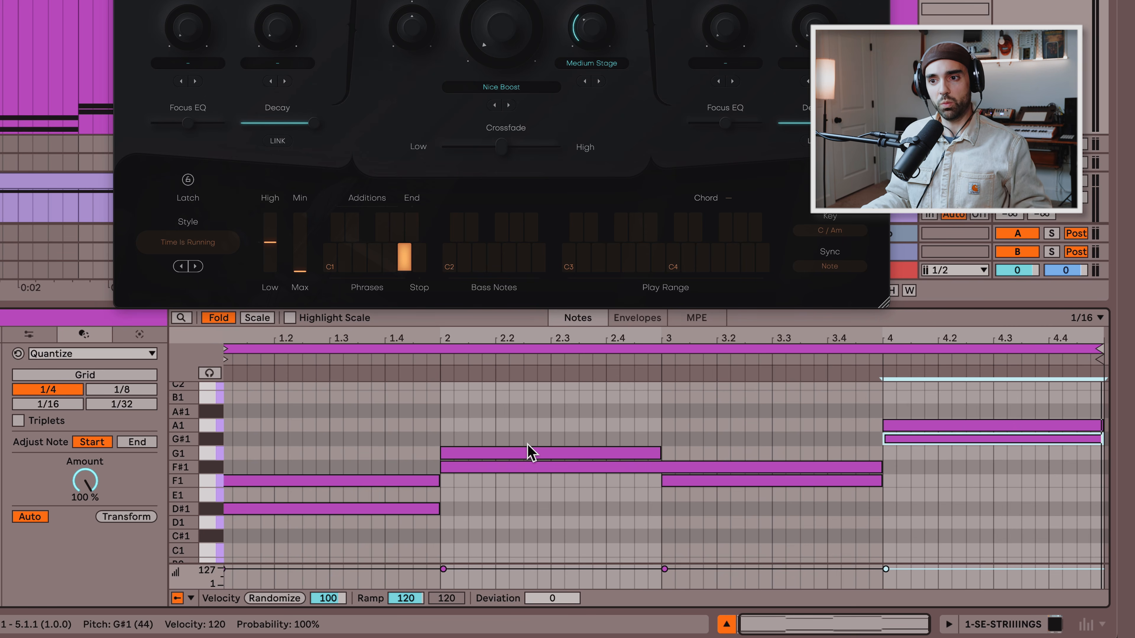
scroll(554, 505, "up", 1)
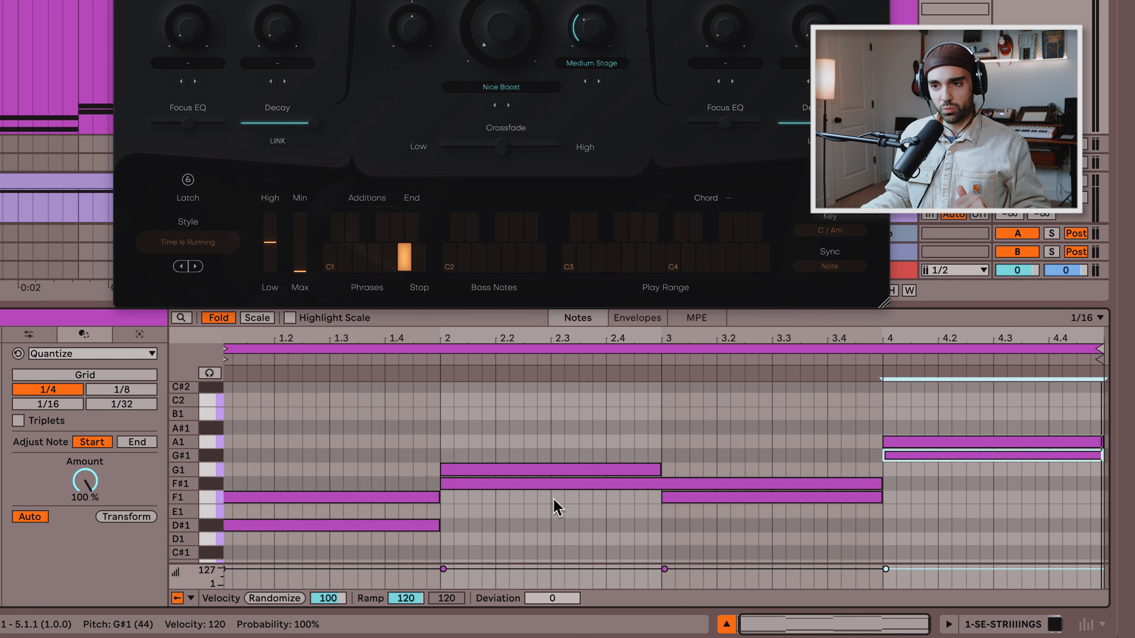
double_click(562, 414)
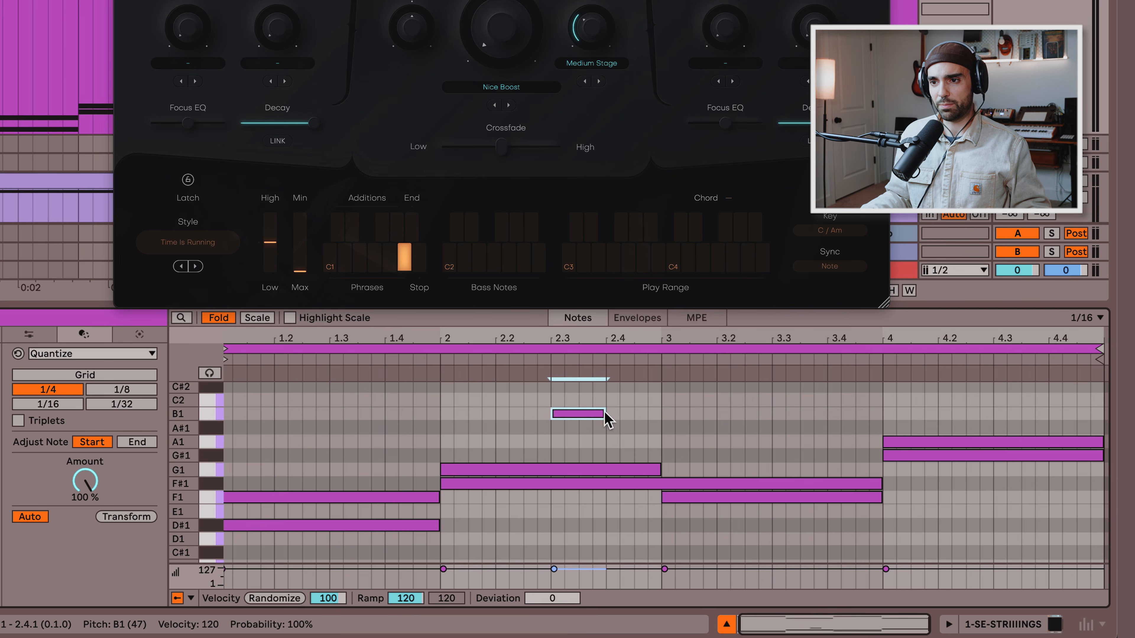
left_click_drag(603, 411, 653, 415)
key("space")
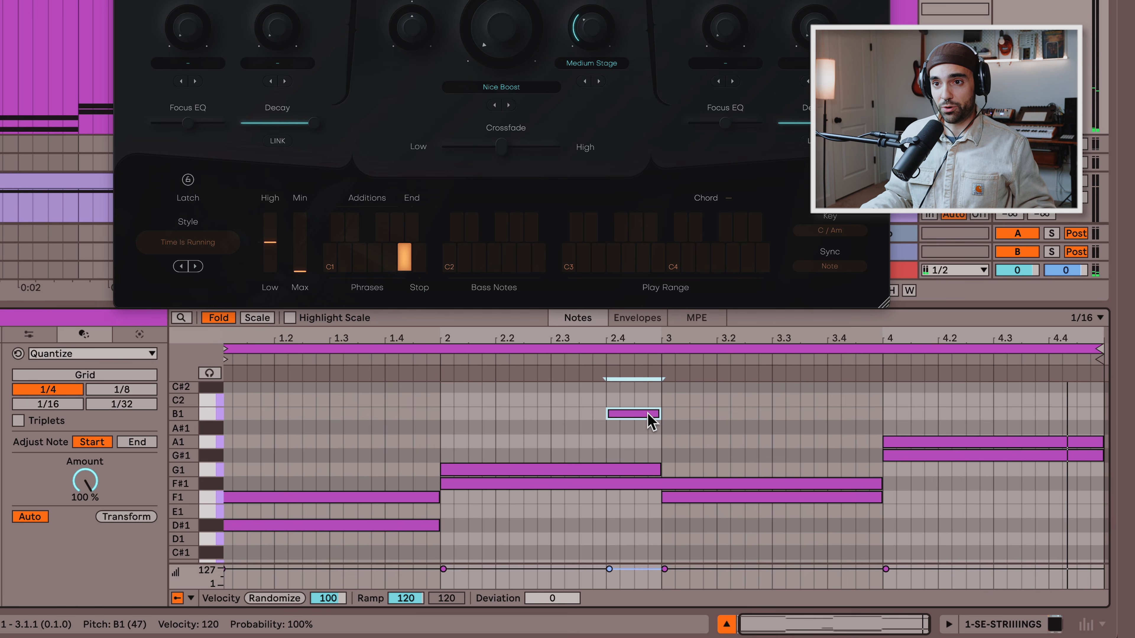
- Duplicate the B1 note and move the copy to A#1 on the last beat of bar 4
key("ctrl+d")
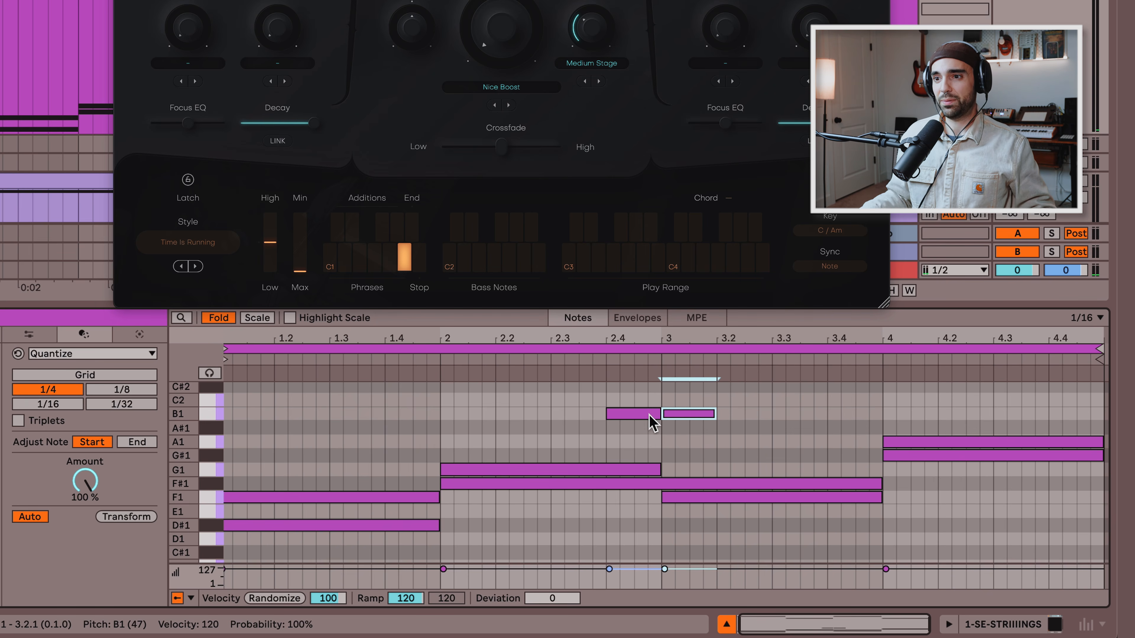
left_click_drag(679, 418, 1066, 434)
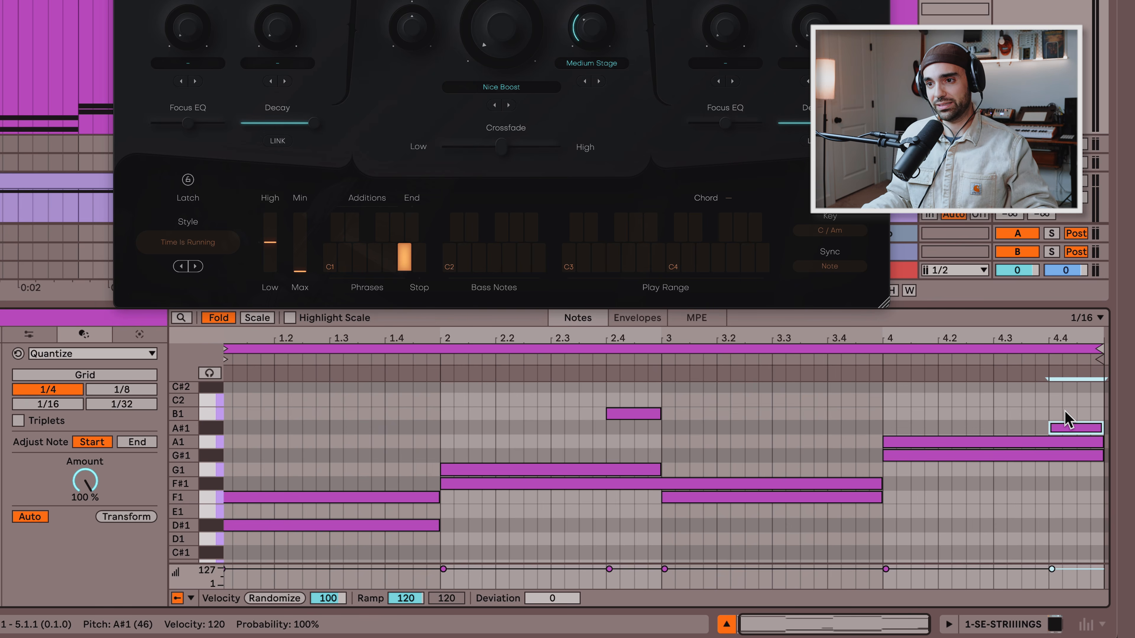
- Add an E2 bass note spanning the whole of bar 1 and play the clip
key("space")
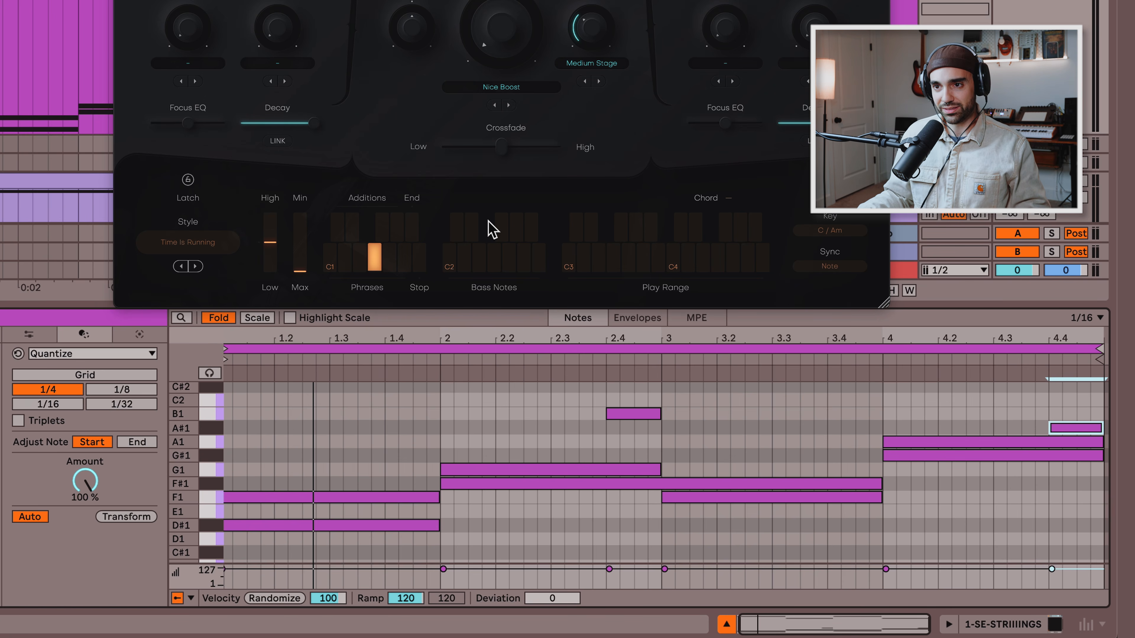
scroll(500, 447, "up", 5)
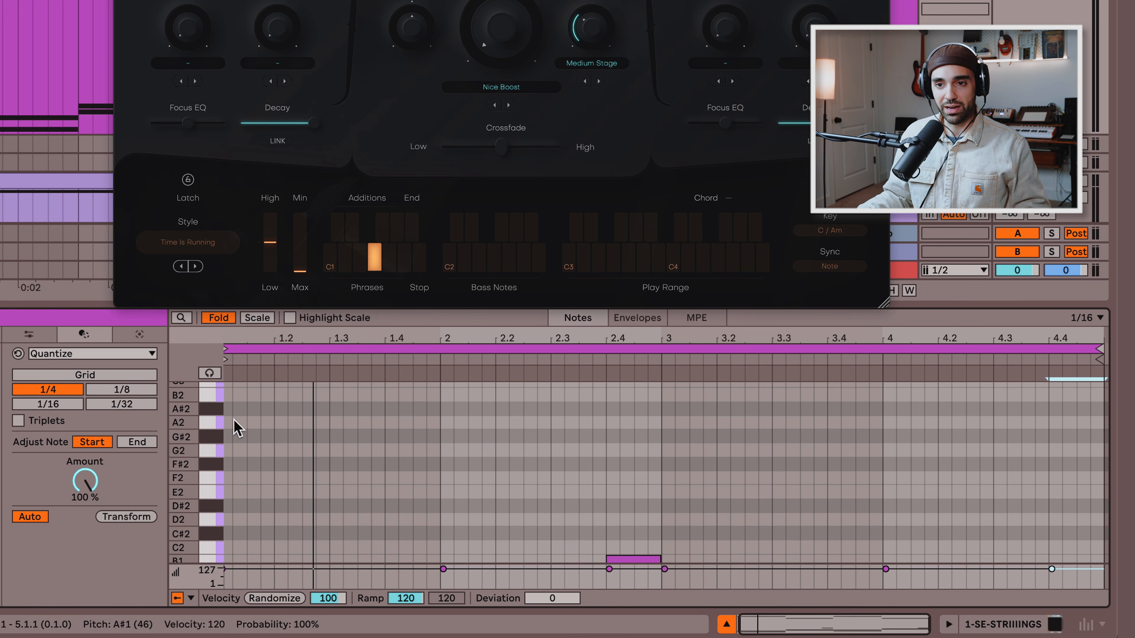
double_click(230, 492)
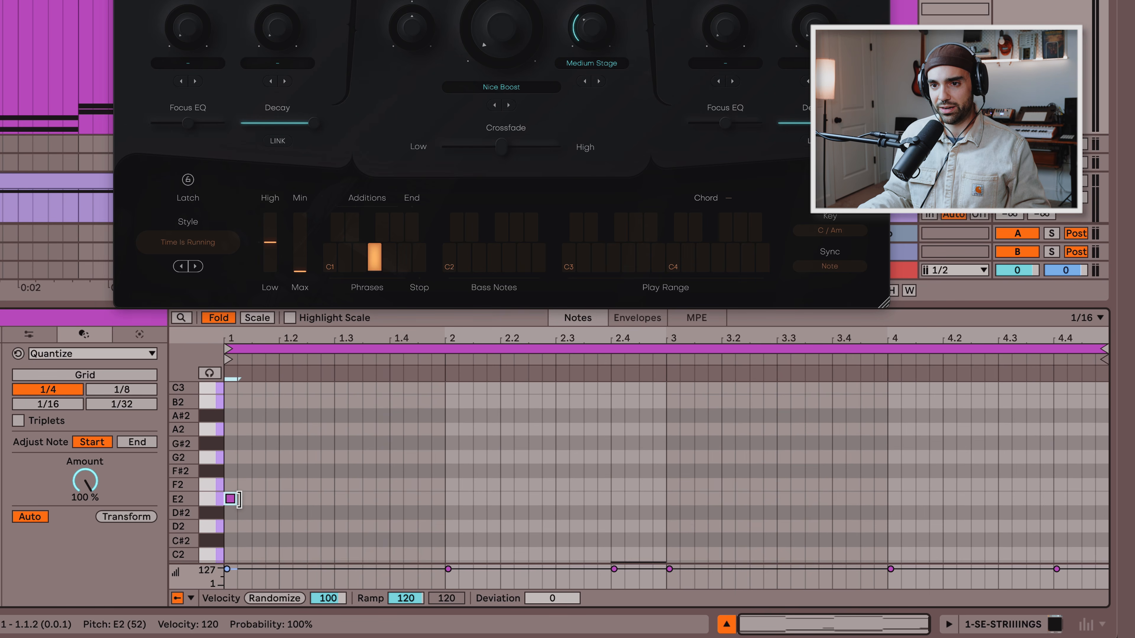
left_click_drag(233, 495, 451, 504)
key("space")
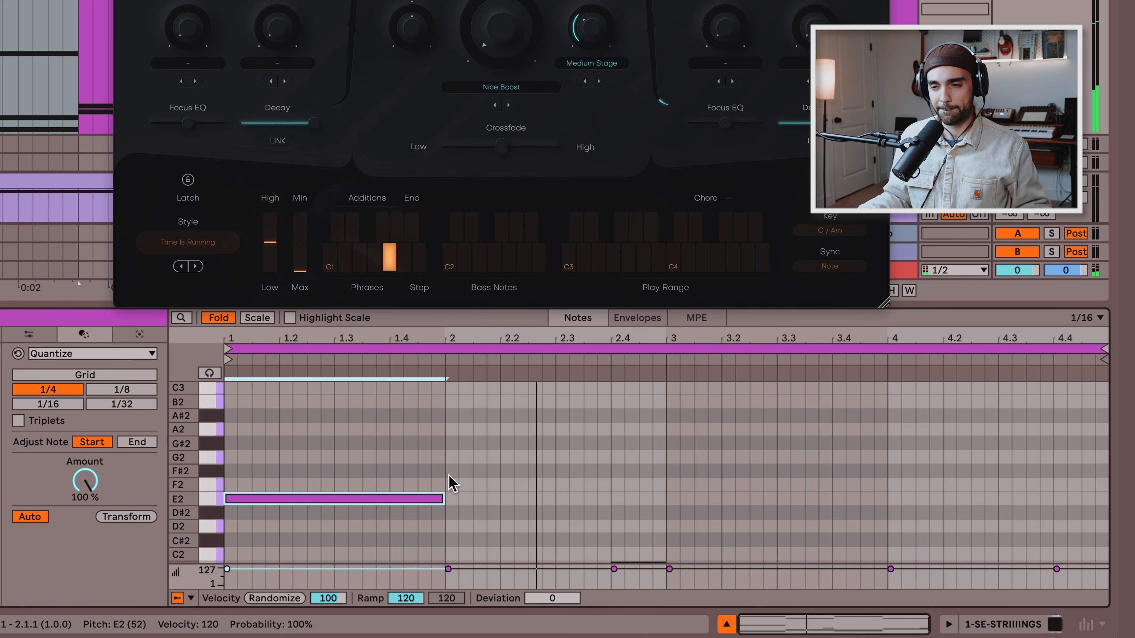
- Add a D2 bass note spanning the whole of bar 2 and play the clip
left_click(465, 533)
double_click(451, 527)
left_click_drag(458, 528, 667, 543)
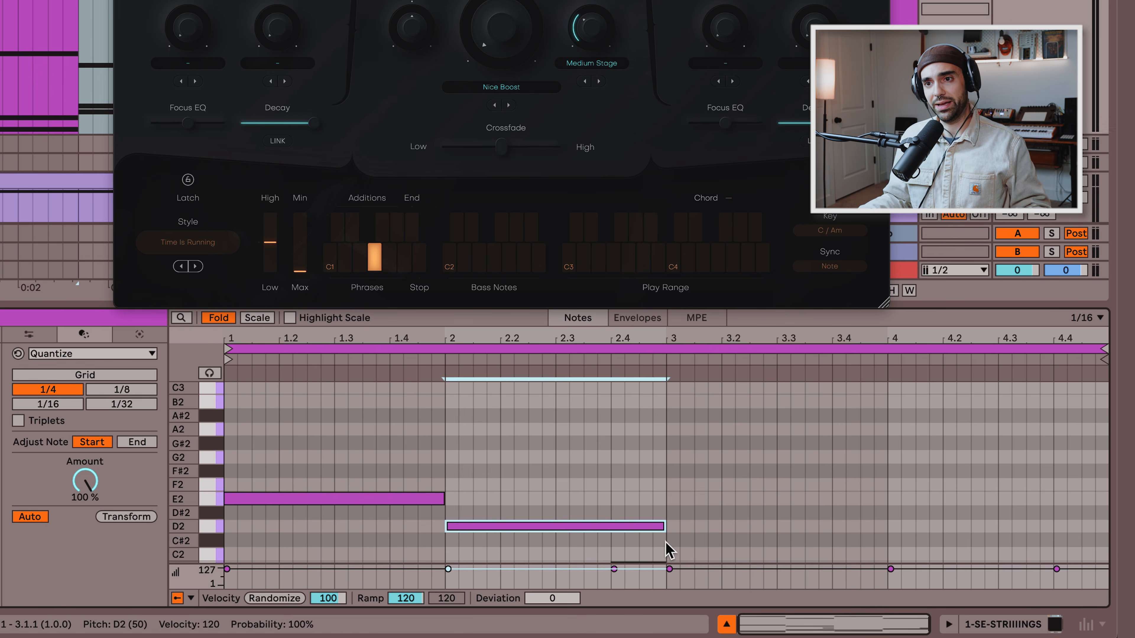
key("space")
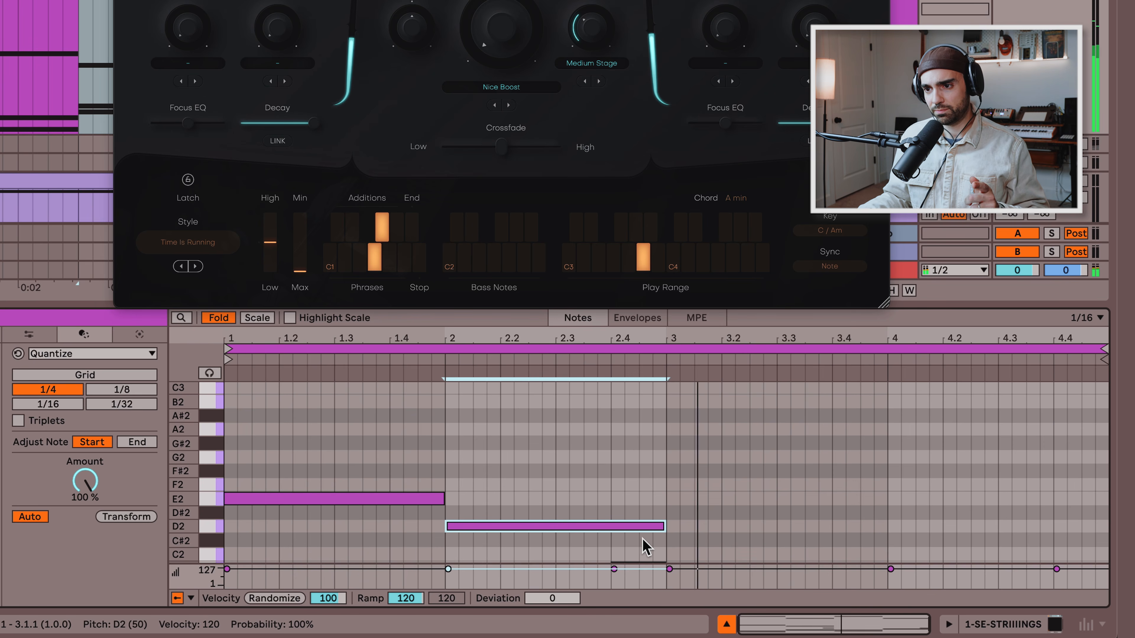
- Add an E2 bass note spanning the whole of bar 3 and play the clip
scroll(595, 439, "down", 3)
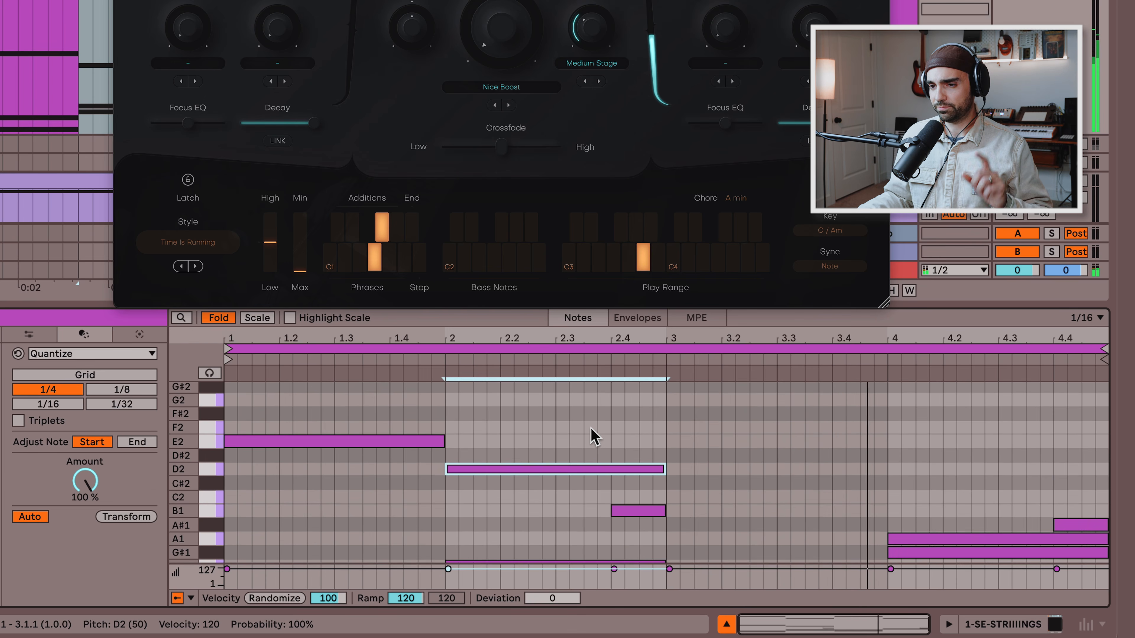
left_click_drag(624, 388, 501, 403)
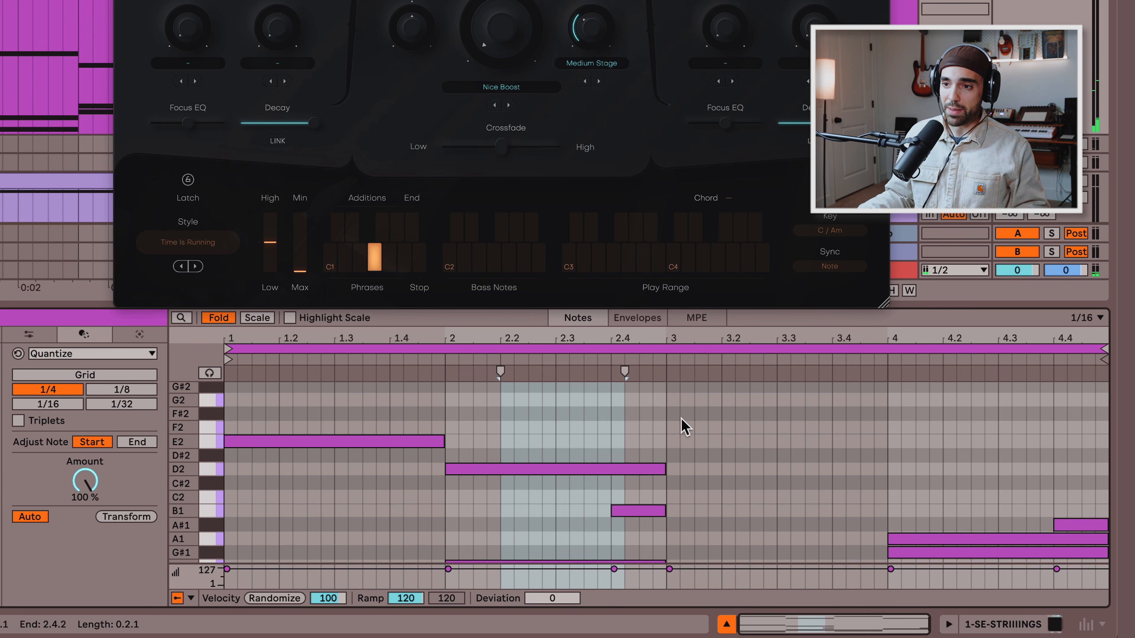
left_click(862, 434)
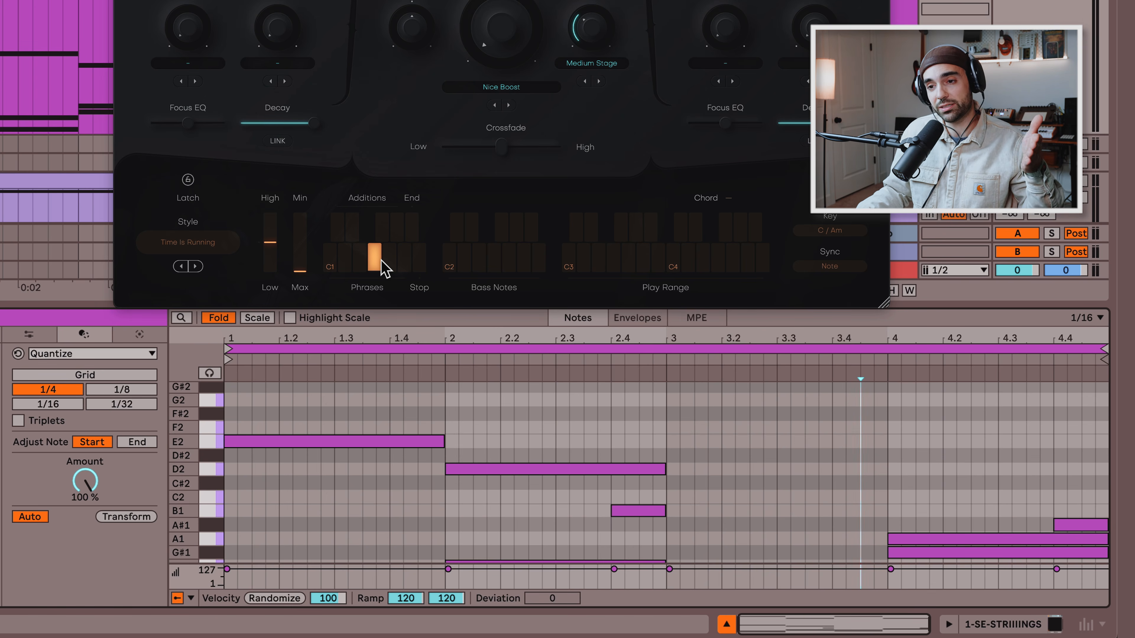
scroll(730, 478, "up", 1)
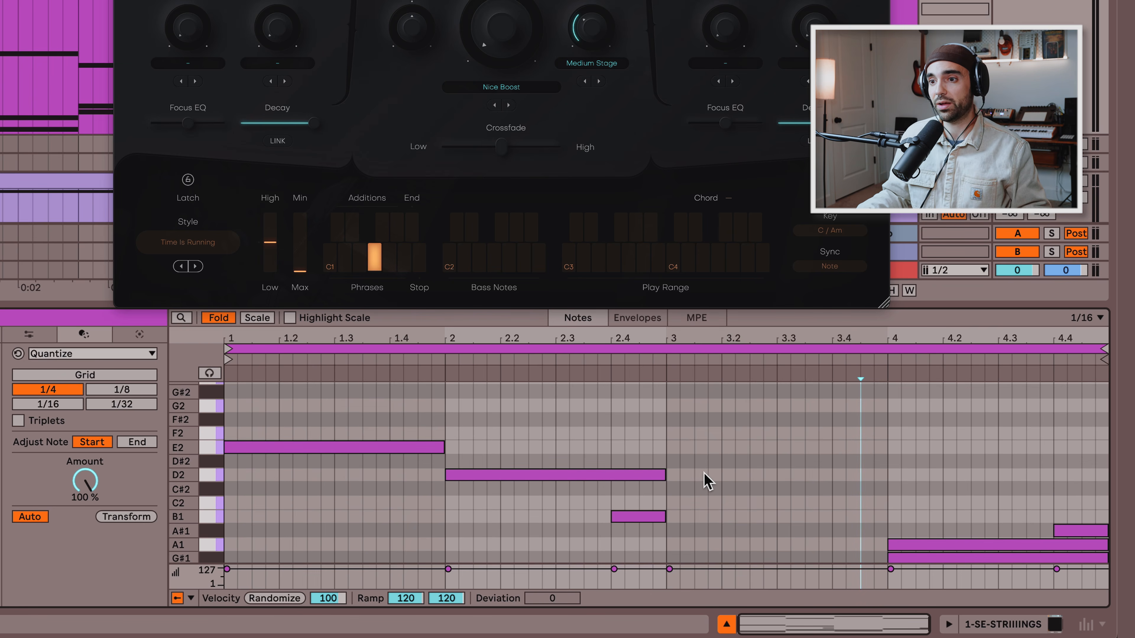
key("space")
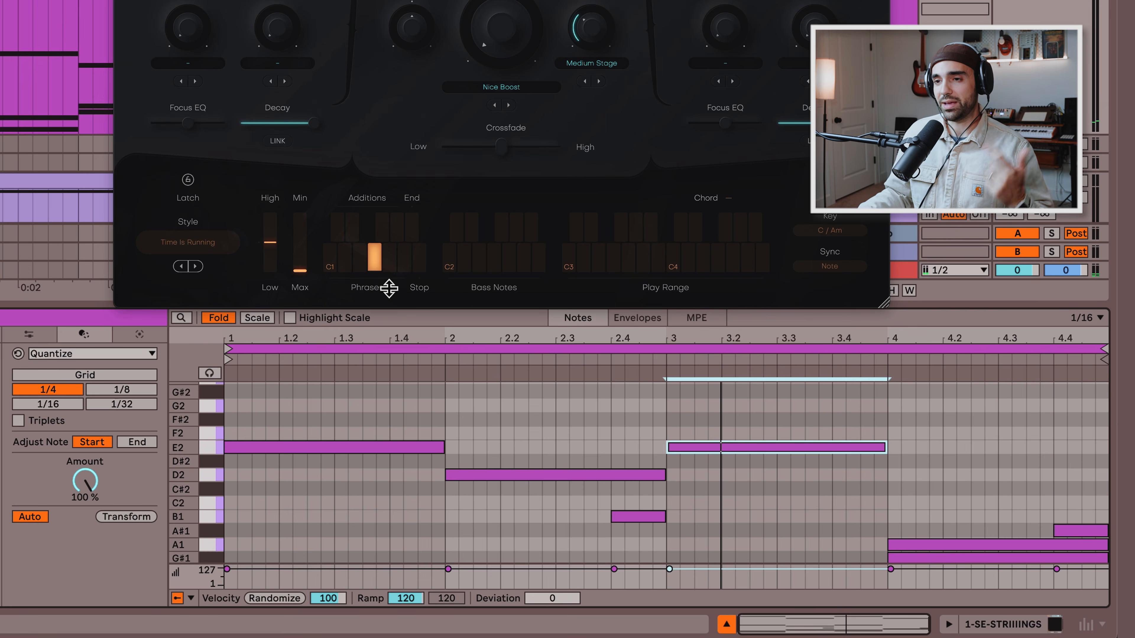
- Show the clip's envelopes and choose the MIDI Ctrl envelope for 1: Modulation Wheel
left_click(628, 320)
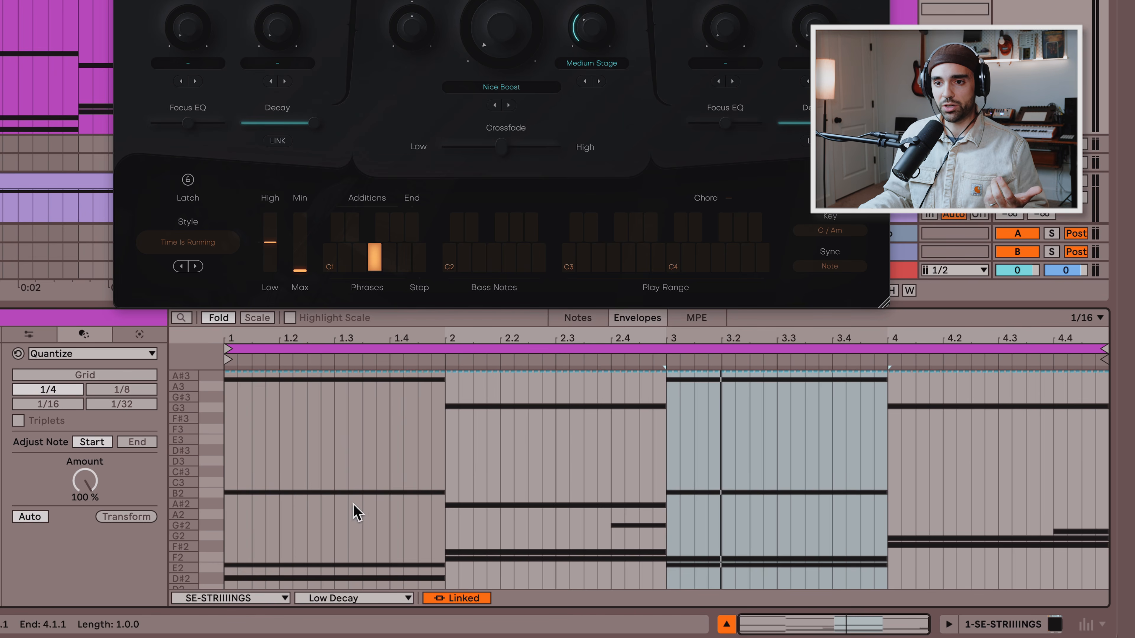
left_click(353, 598)
left_click(272, 599)
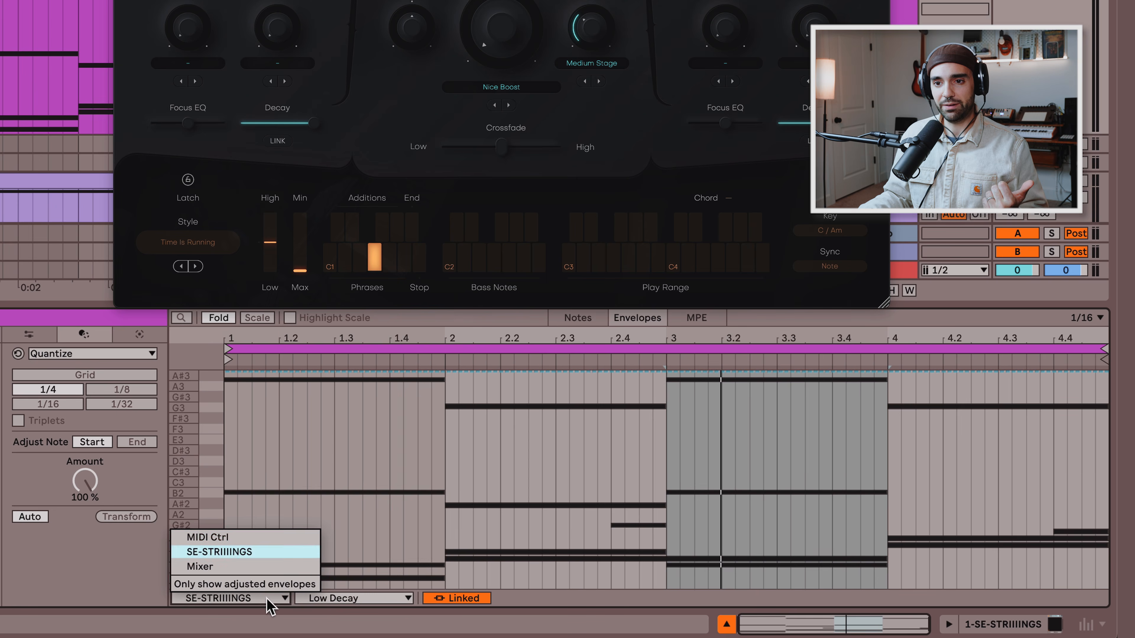
left_click(241, 539)
left_click(340, 598)
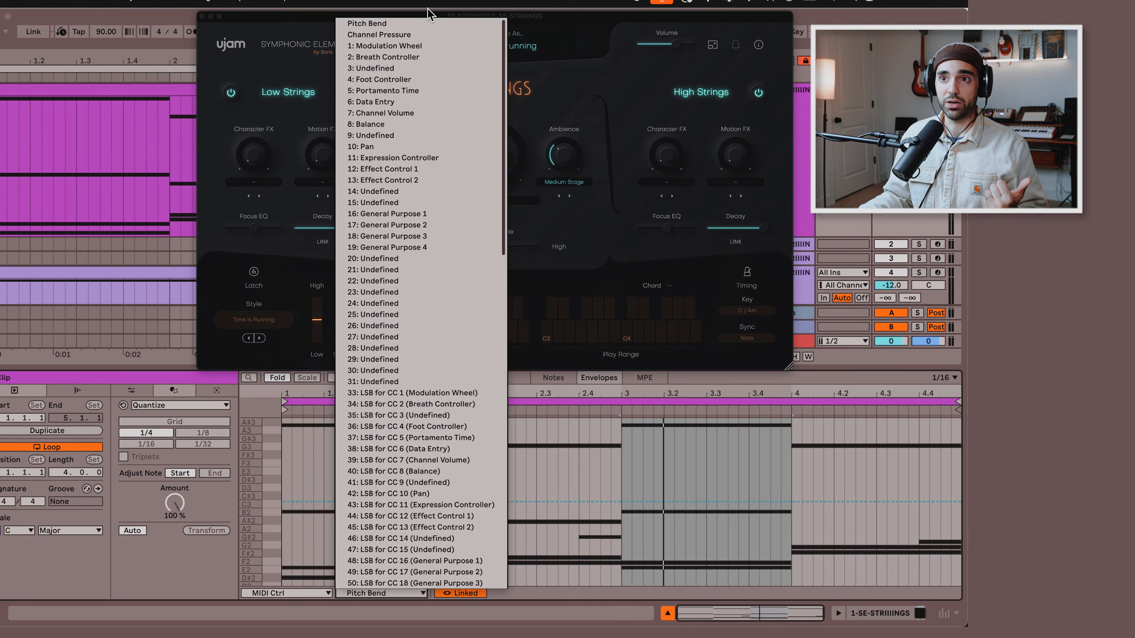
left_click(426, 52)
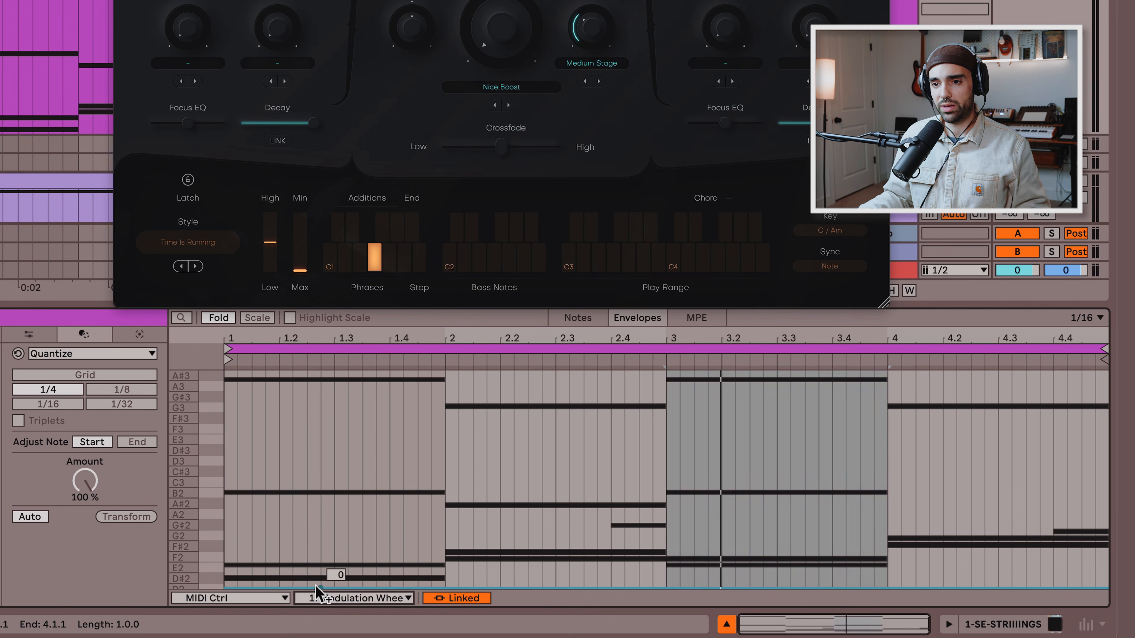
- Draw a modulation envelope falling from 127 to 0 across bar 1 and rising back to 127 across bar 2, and play it
left_click_drag(403, 586, 224, 372)
left_click_drag(445, 372, 445, 588)
left_click_drag(666, 589, 666, 372)
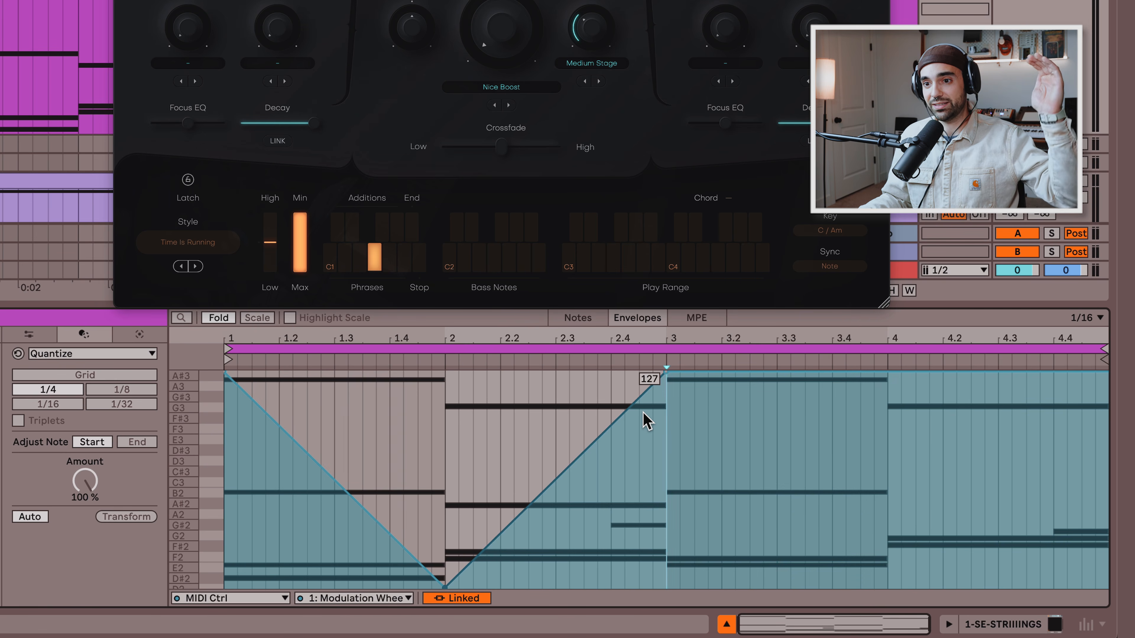
key("space")
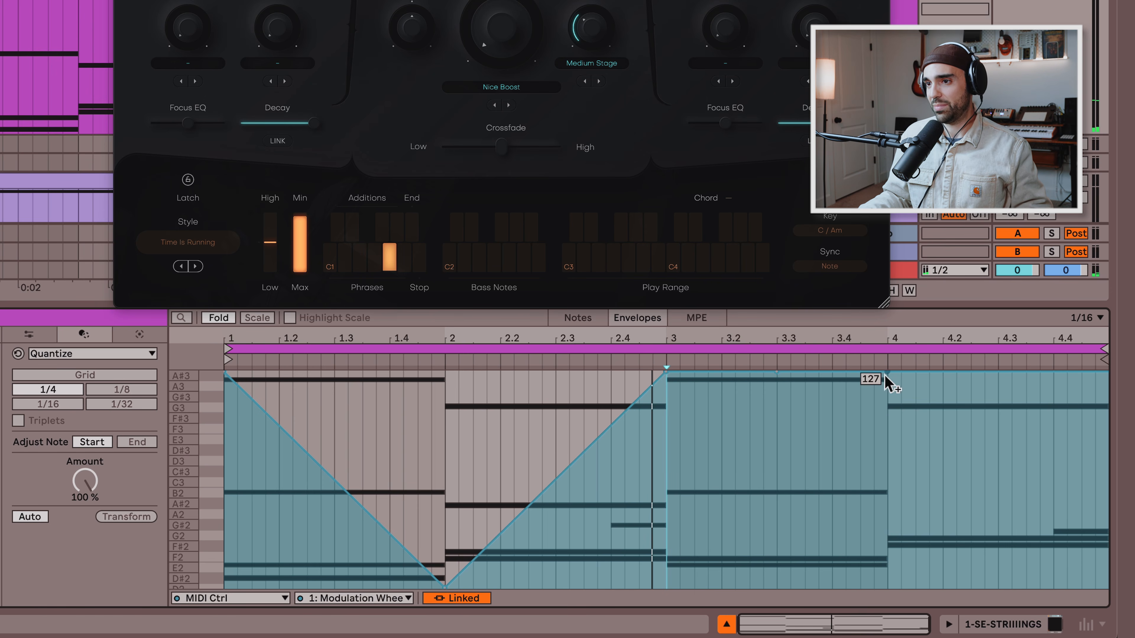
- Add a modulation dip to 0 in the middle of bar 3 and a shallower dip in bar 4 that rises again by beat 4
left_click_drag(777, 373, 777, 585)
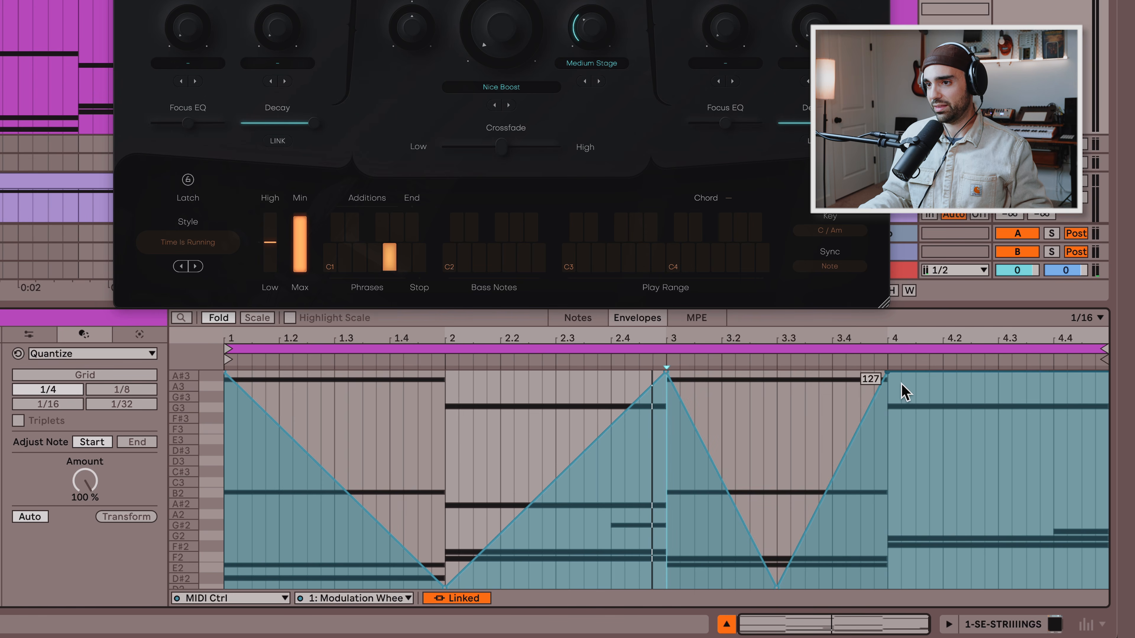
left_click_drag(970, 374, 970, 528)
left_click_drag(1094, 529, 1053, 374)
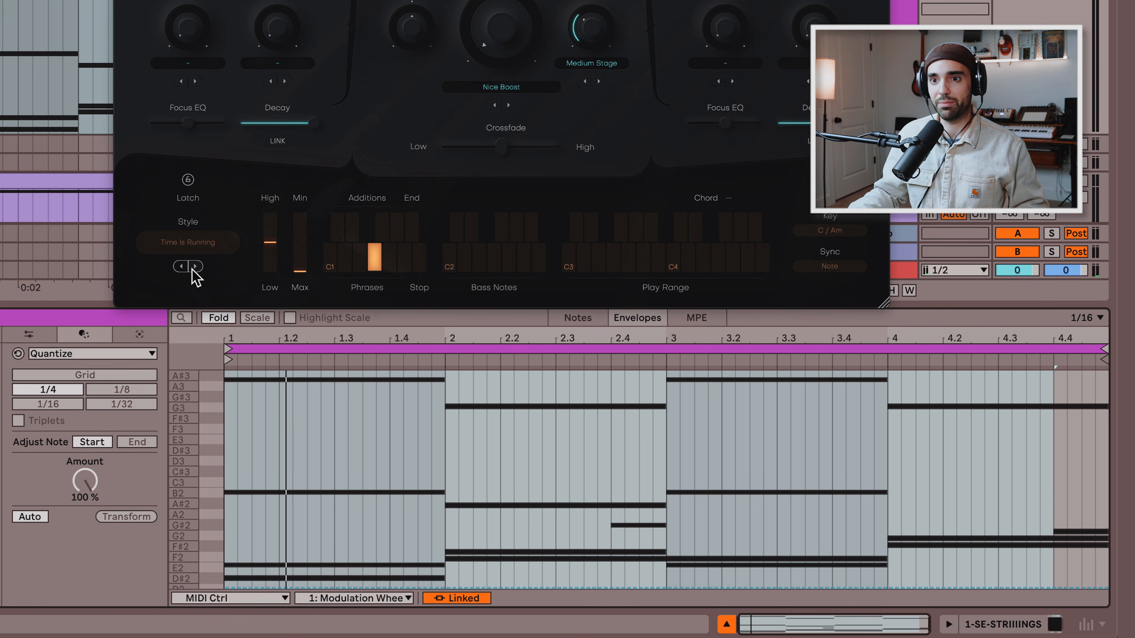
- Audition other STRIIIINGS phrase styles against the clip and set the style to Gather The Troops
mouse_move(269, 244)
left_mouse_down()
mouse_move(272, 263)
mouse_move(272, 245)
left_mouse_up()
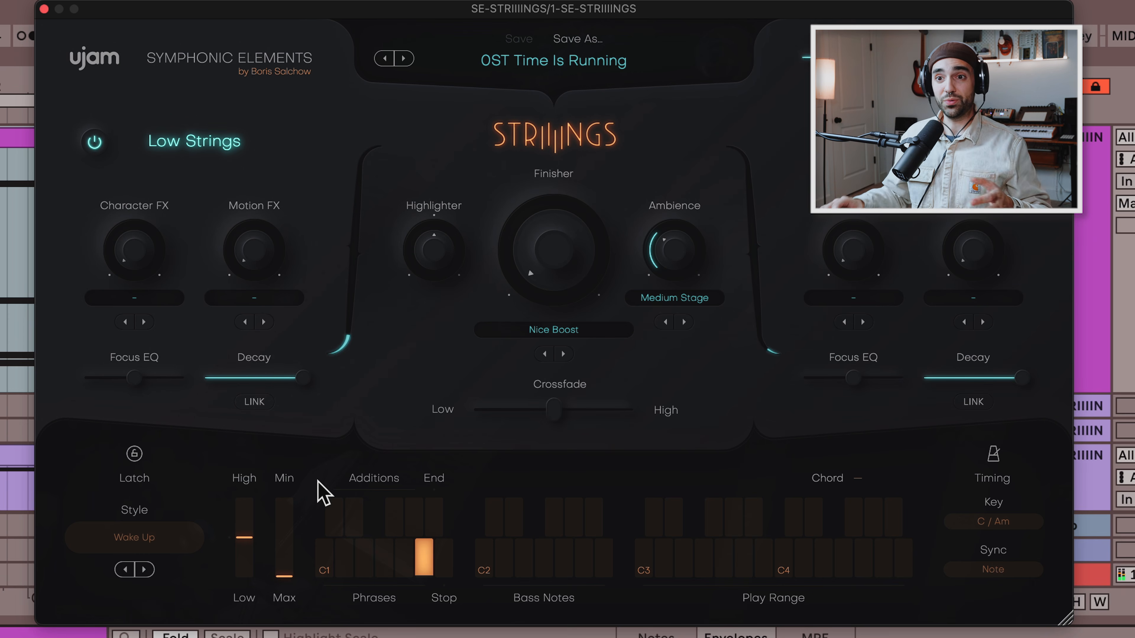
left_click(155, 578)
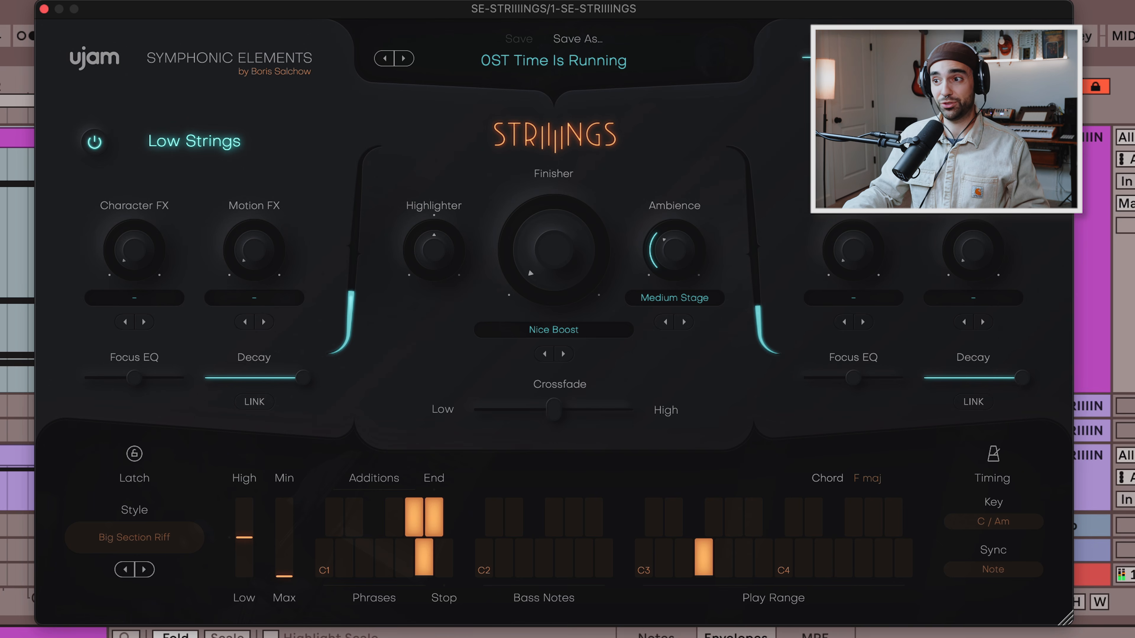
left_click(147, 570)
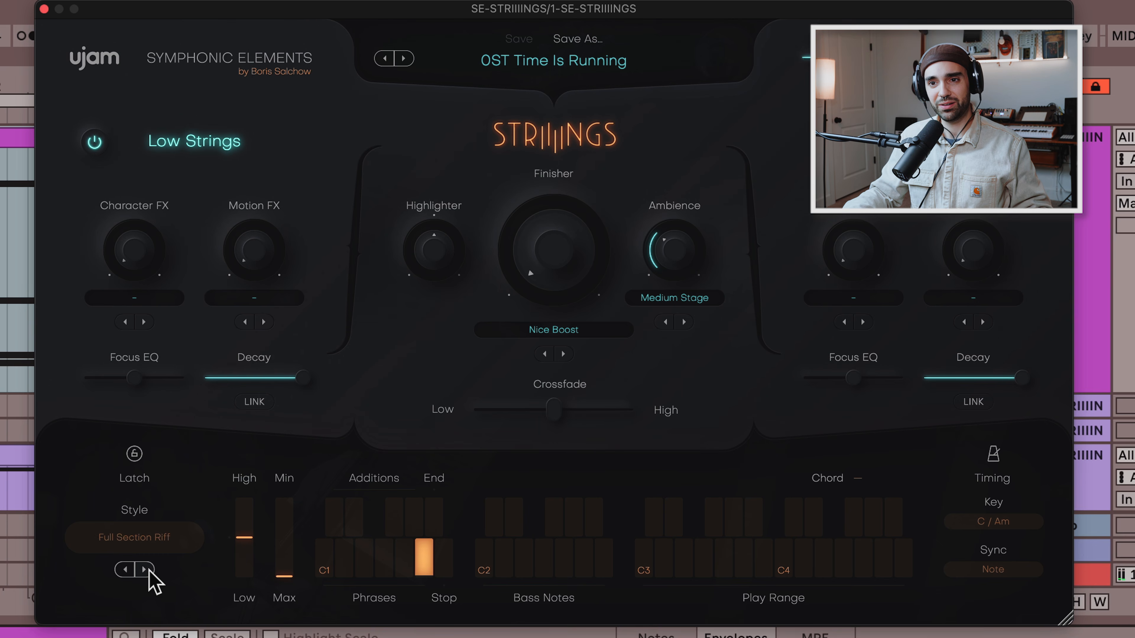
left_click(125, 570)
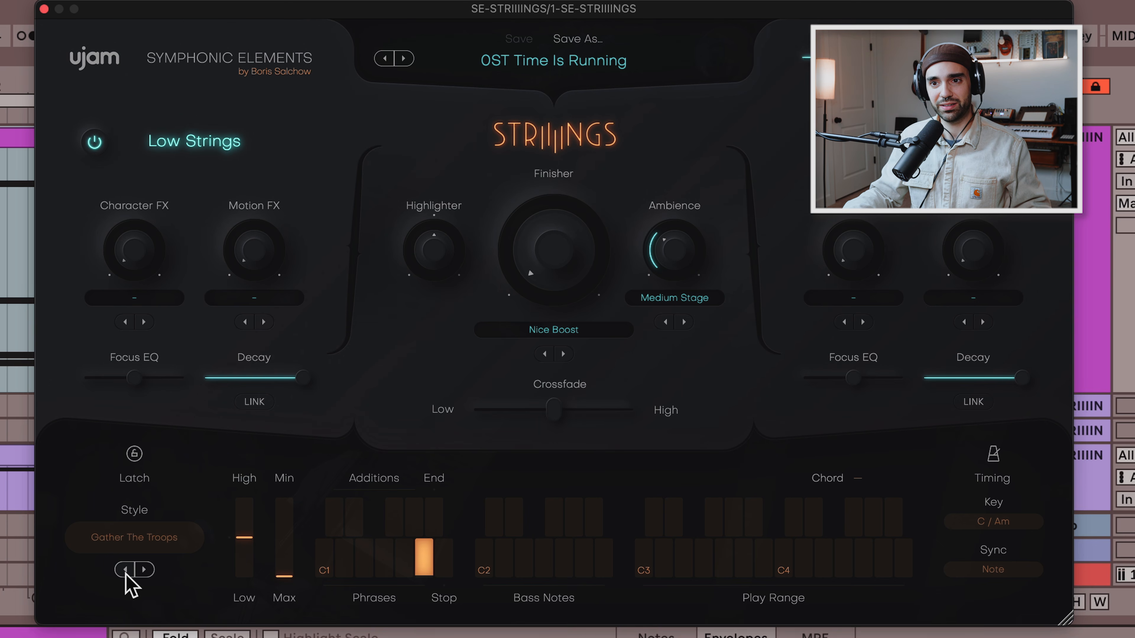
key("space")
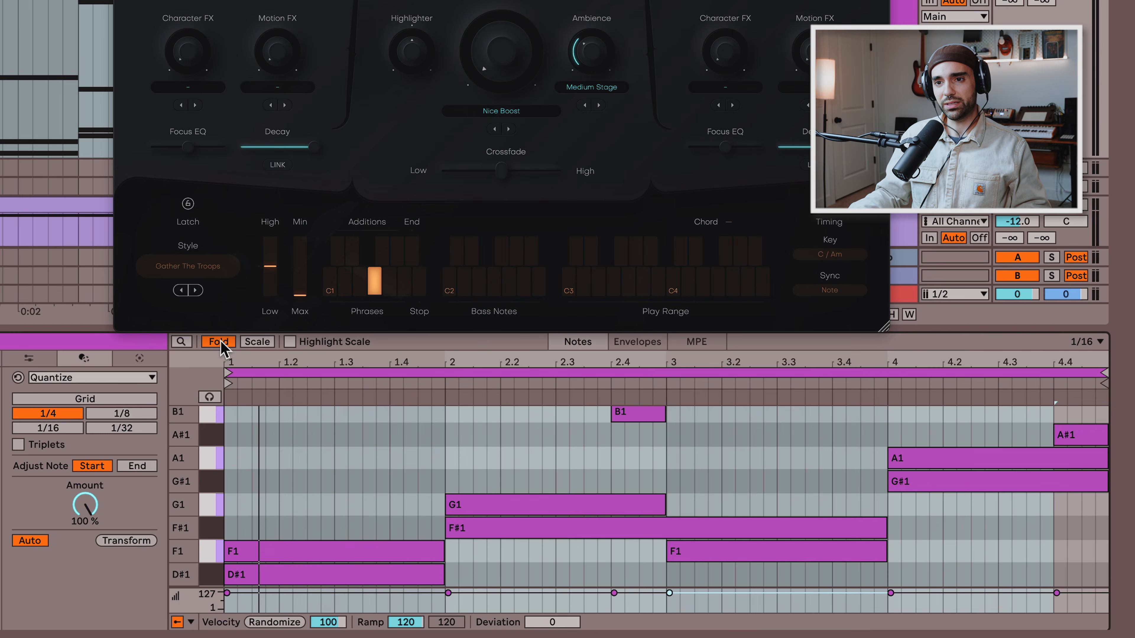
scroll(370, 350, "up", 1)
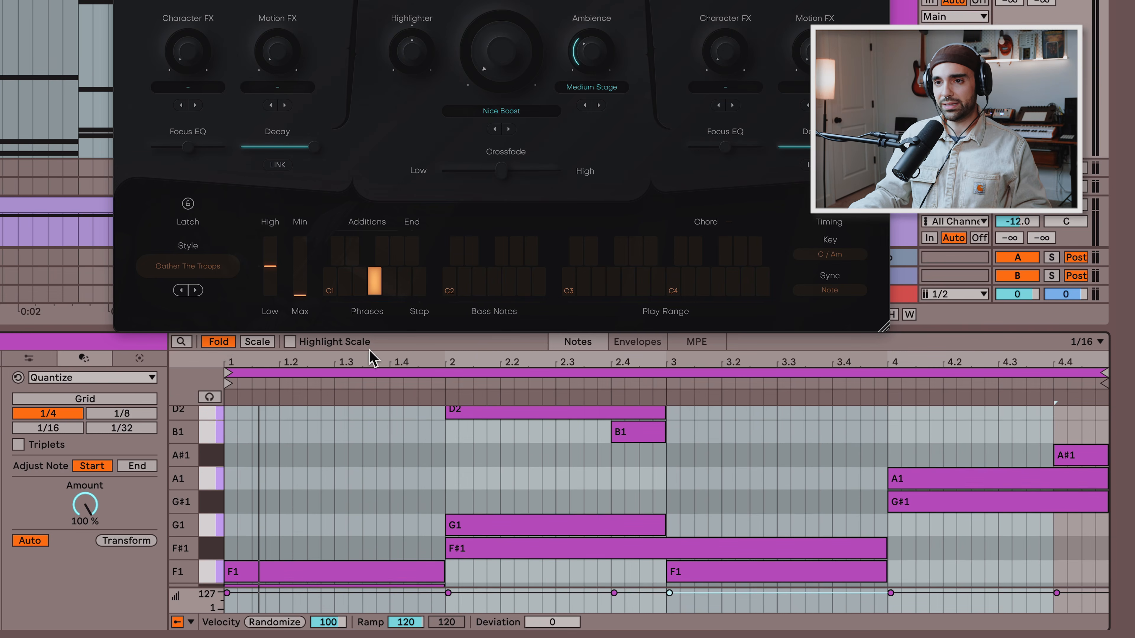
scroll(376, 460, "down", 1)
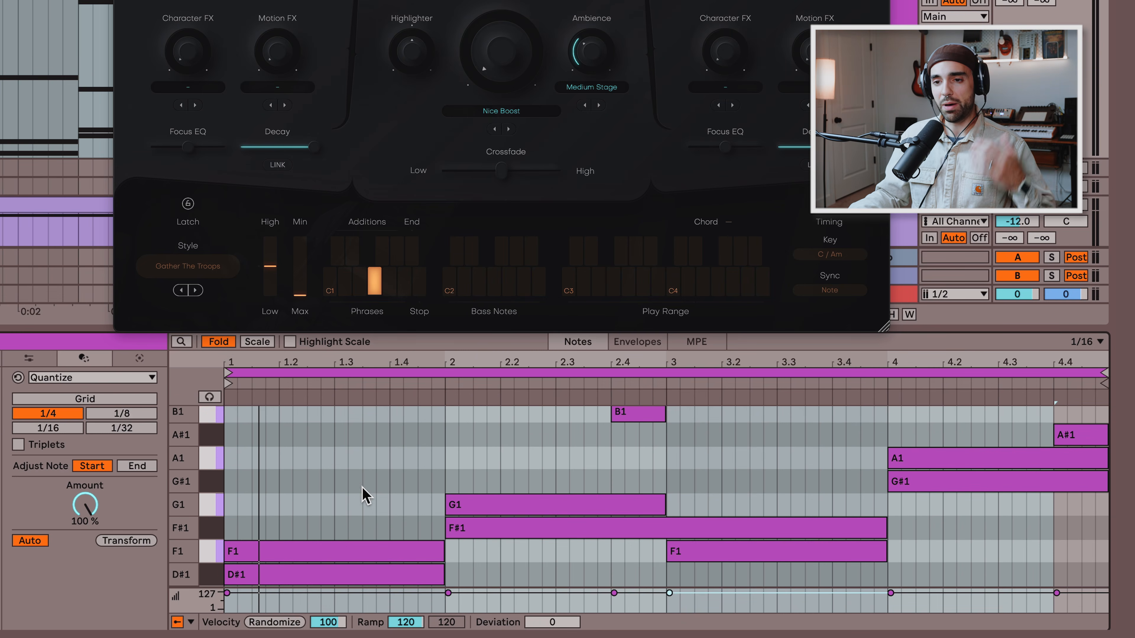
scroll(364, 505, "up", 4)
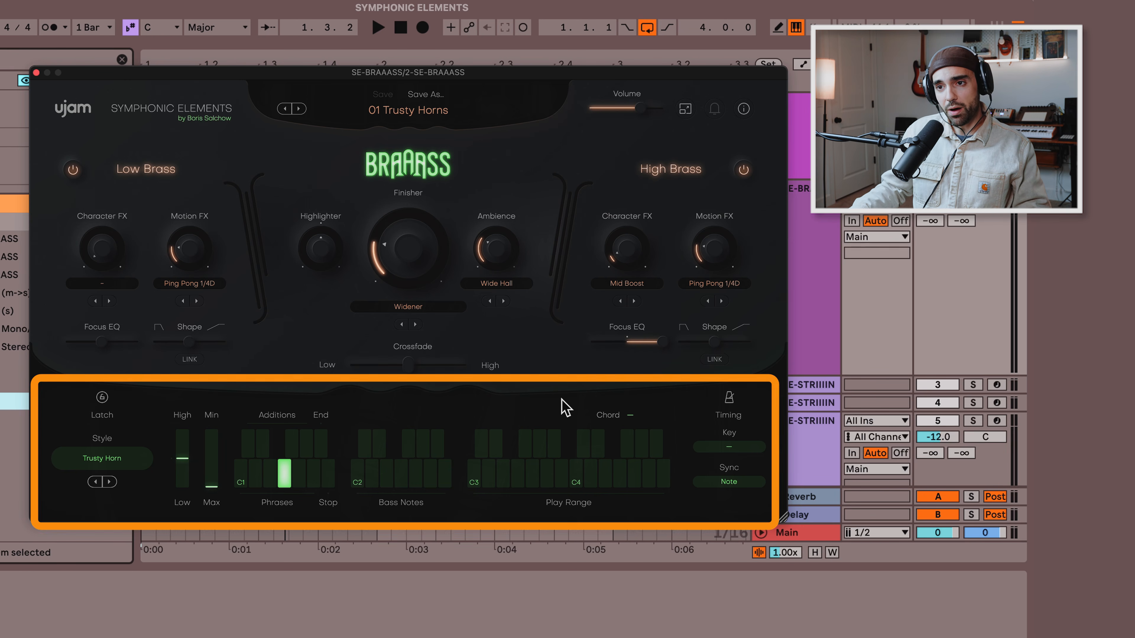
- Set the BRAAASS key to C maj (A min), choose the Horn Motive Combo style after auditioning alternatives, and close the plug-in window
left_click(741, 446)
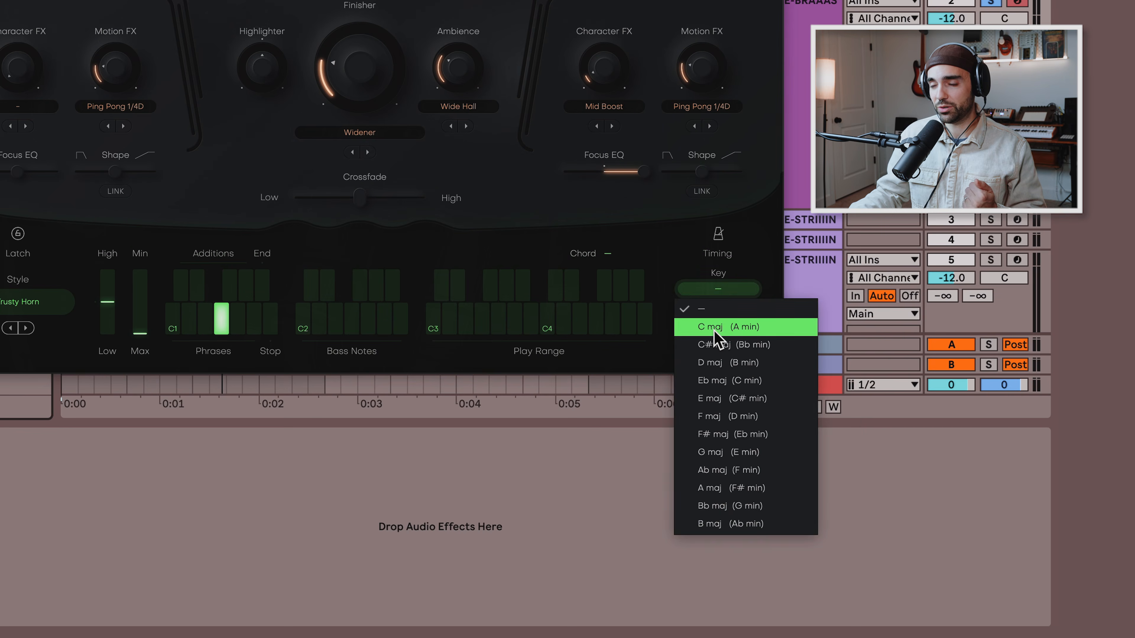
left_click(724, 405)
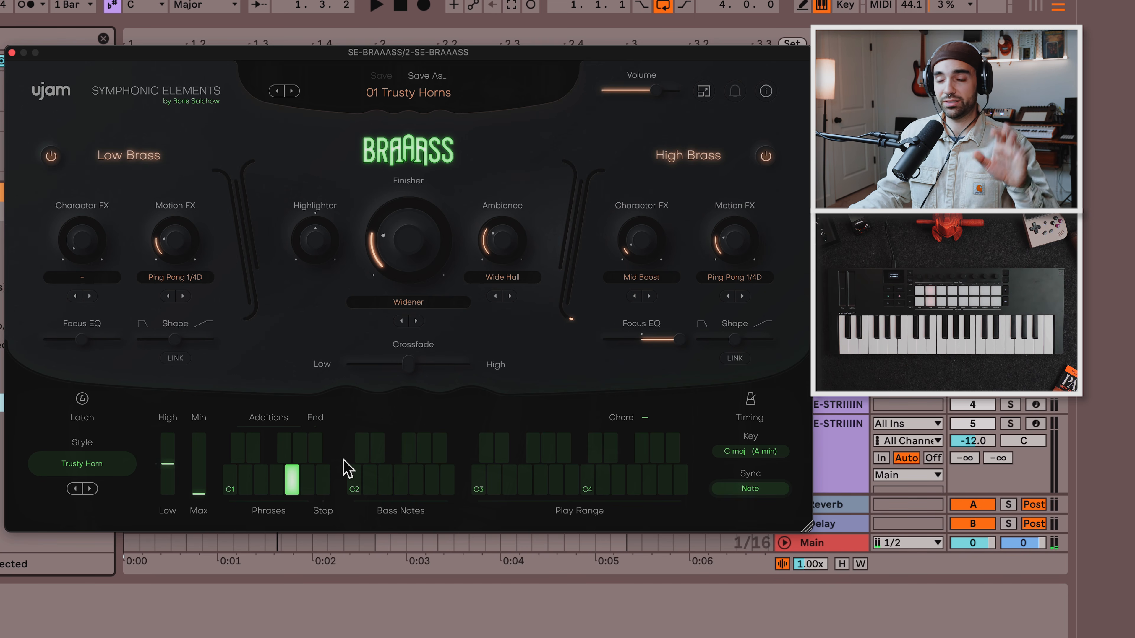
left_click_drag(169, 476, 218, 518)
left_click(91, 489)
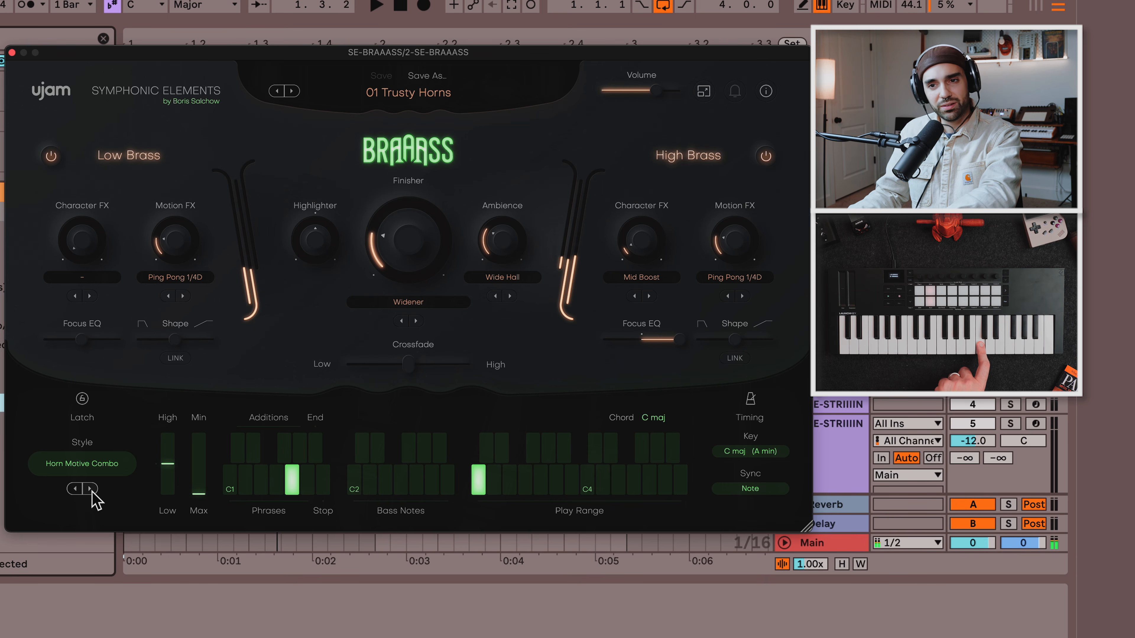
left_click(91, 490)
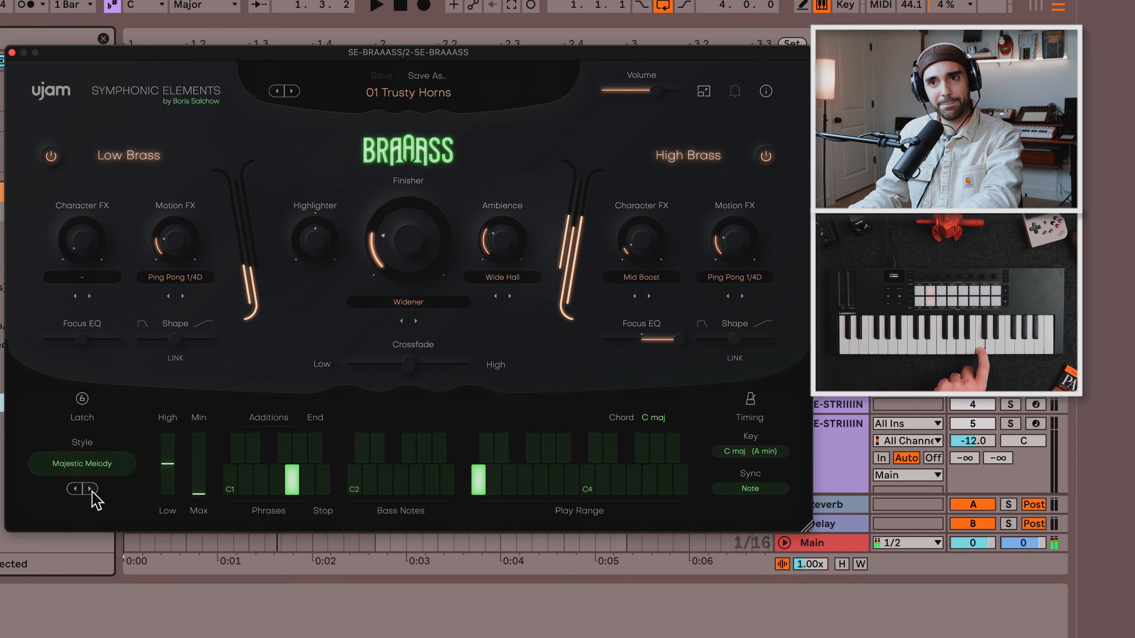
left_click(91, 490)
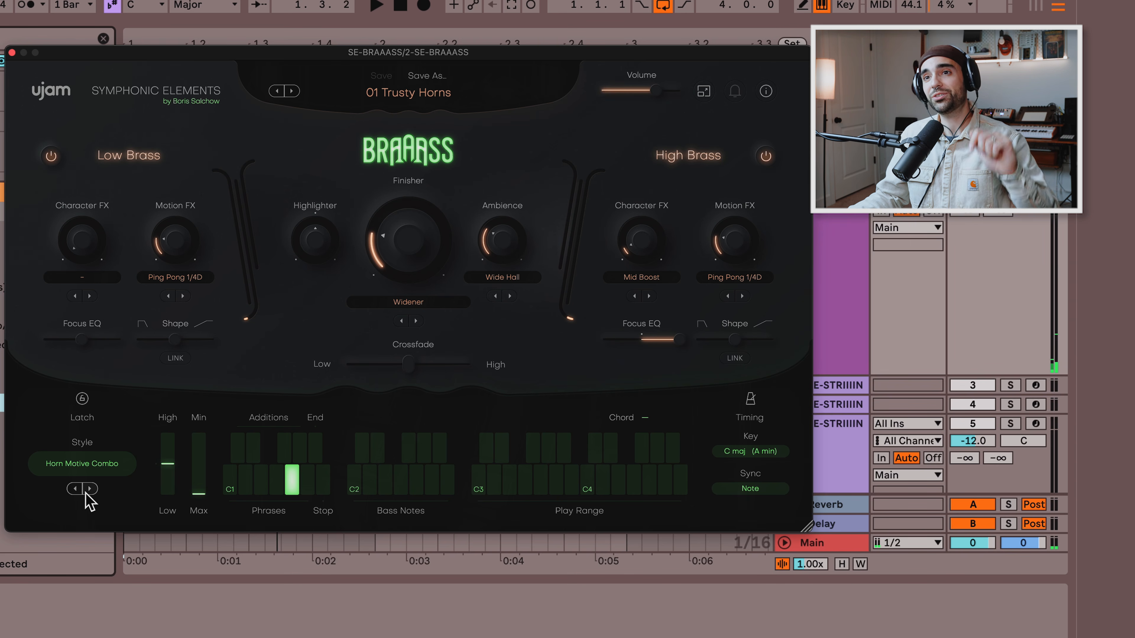
left_click(11, 53)
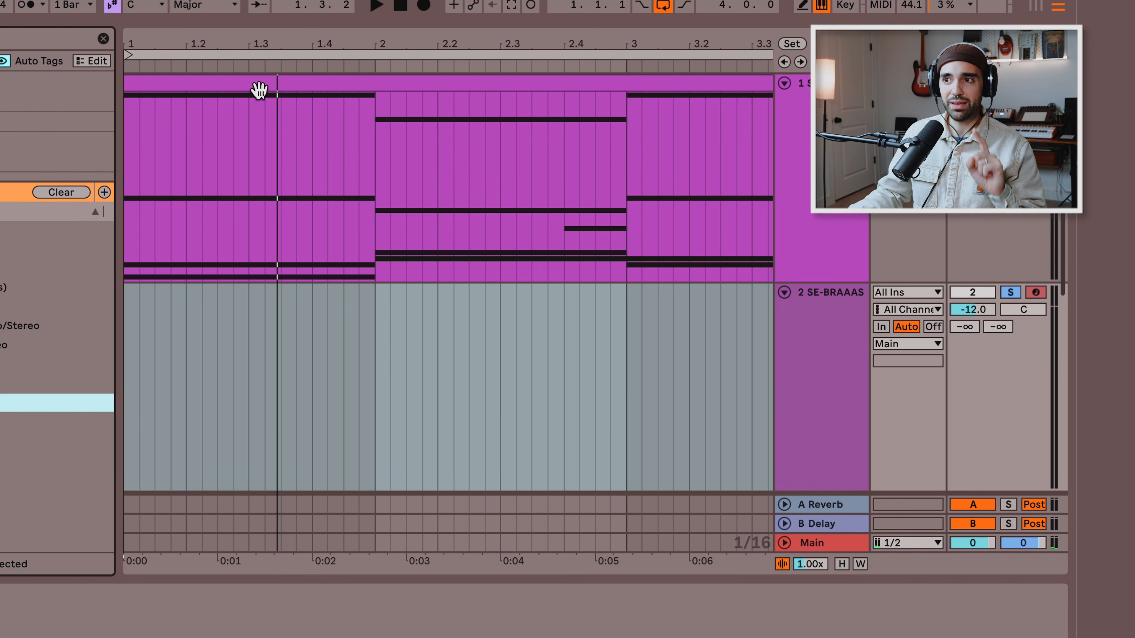
- Copy the strings MIDI clip onto the SE-BRAAASS track at bar 1
left_click(259, 90)
double_click(274, 88)
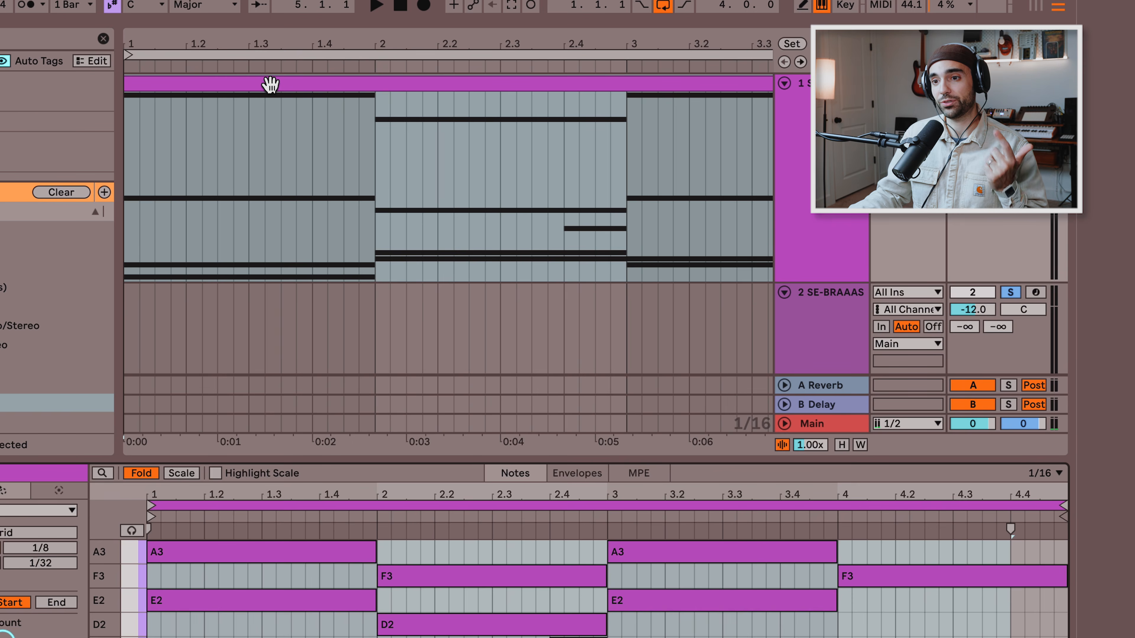
left_click_drag(270, 84, 252, 310)
scroll(270, 315, "down", 2)
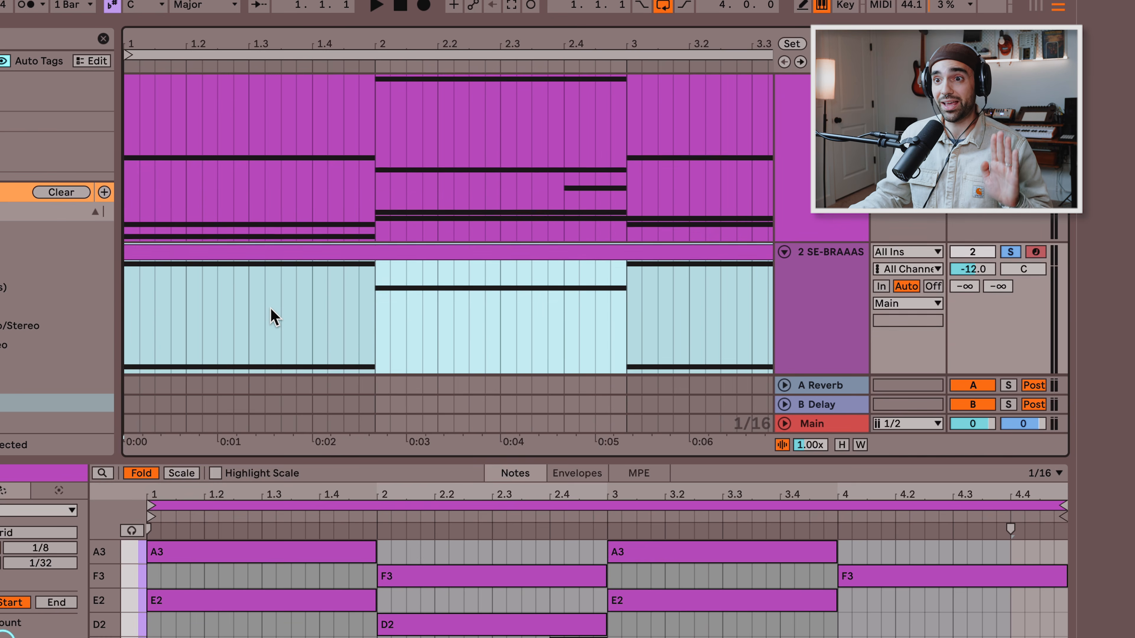
- Reopen the BRAAASS plug-in window and play the copied clip with the Horn Motive Combo style
double_click(813, 326)
double_click(611, 248)
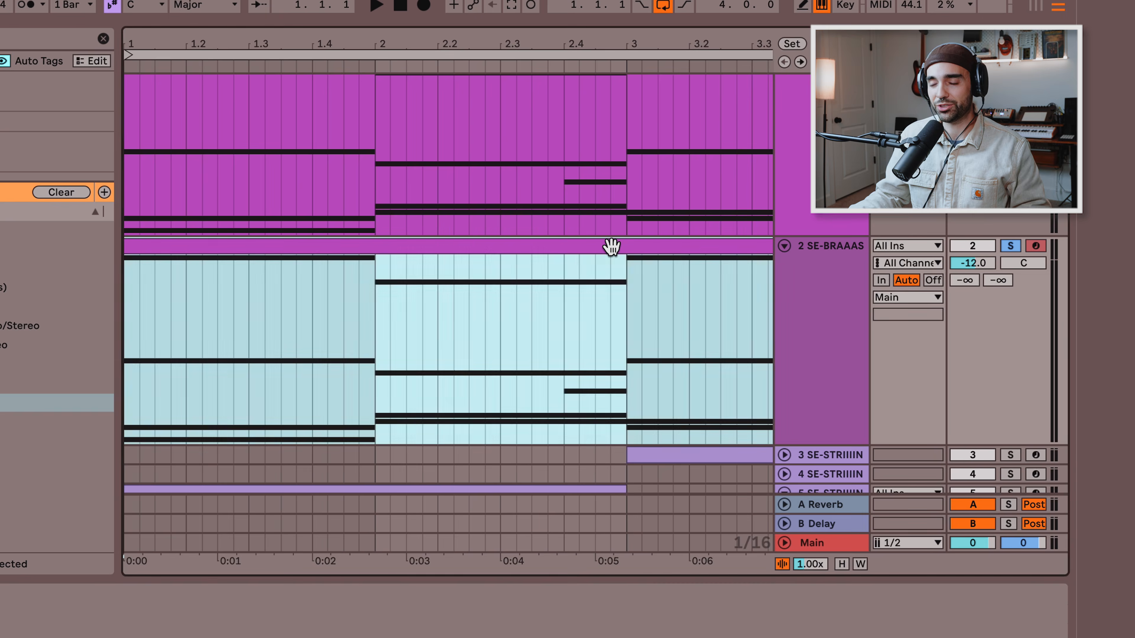
double_click(864, 267)
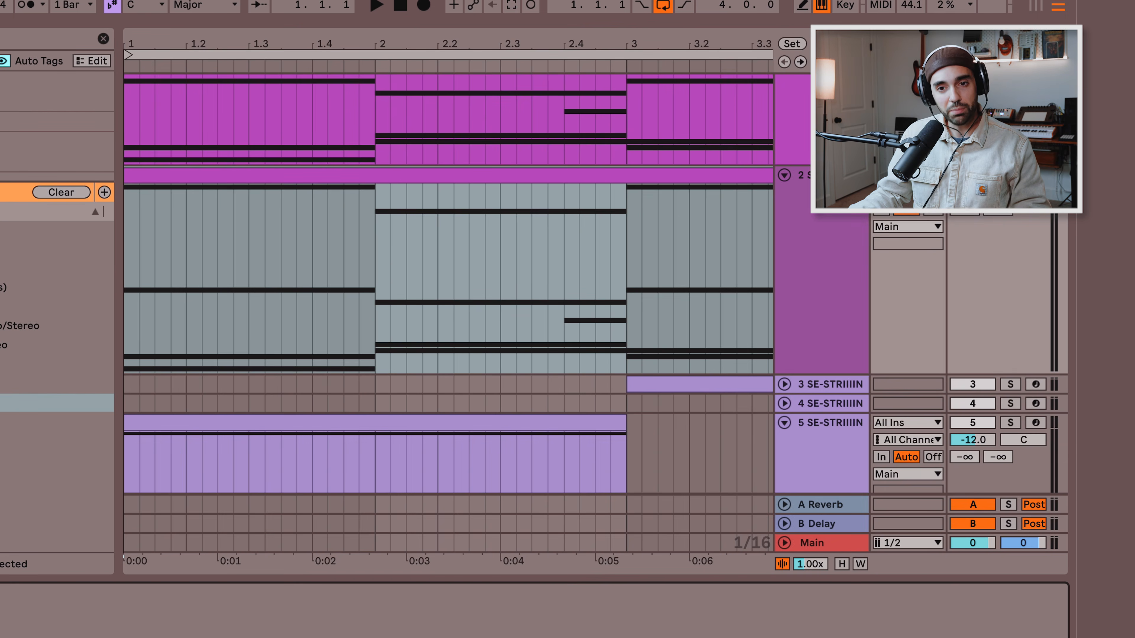
key("super+alt+p")
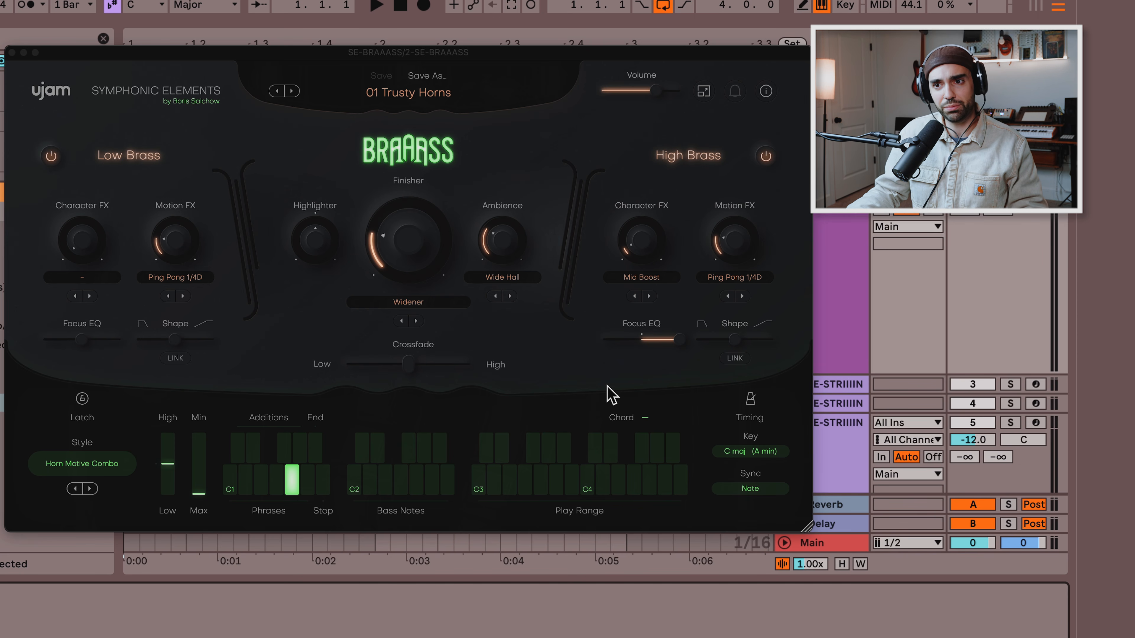
key("space")
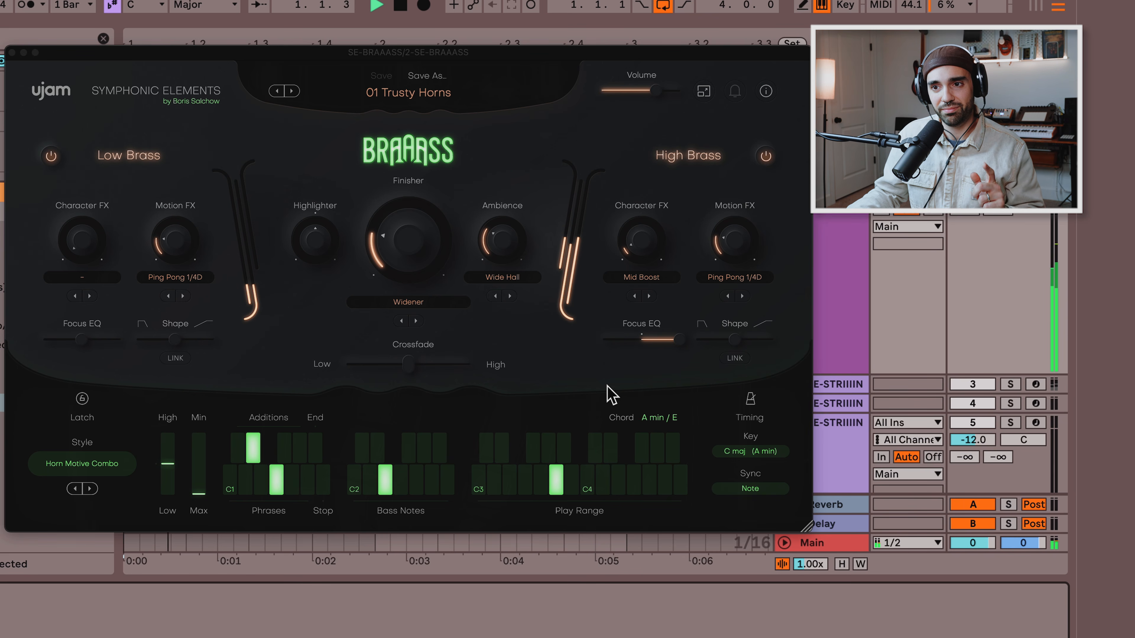
key("space")
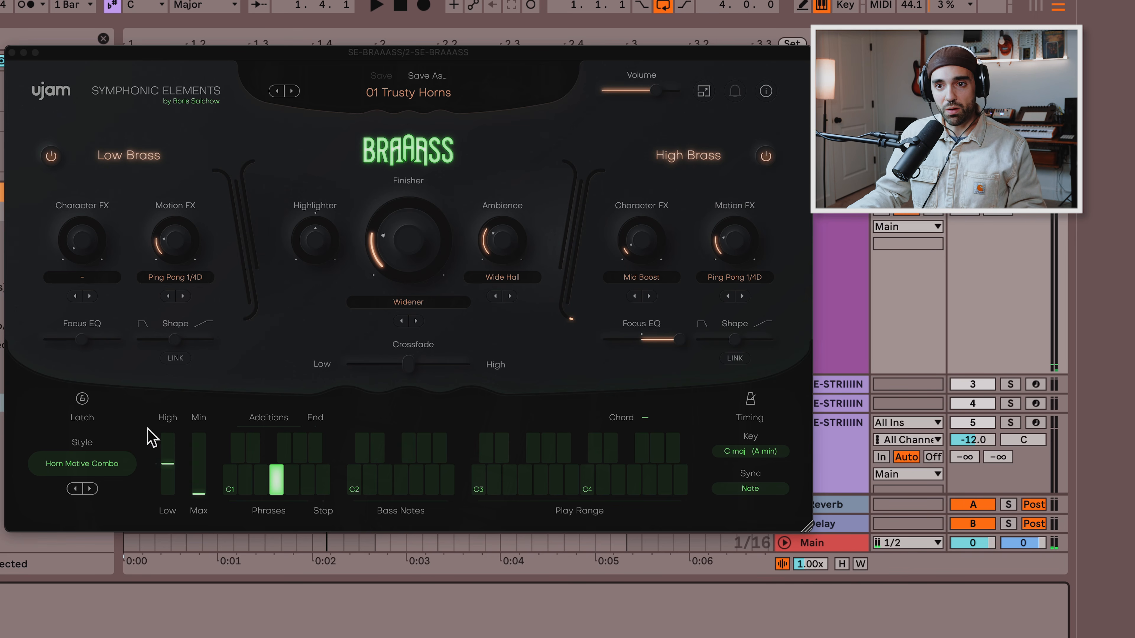
- Audition A Bit Emotional and other BRAAASS phrase styles against the clip, and set the style to Giddy Up
left_click(91, 488)
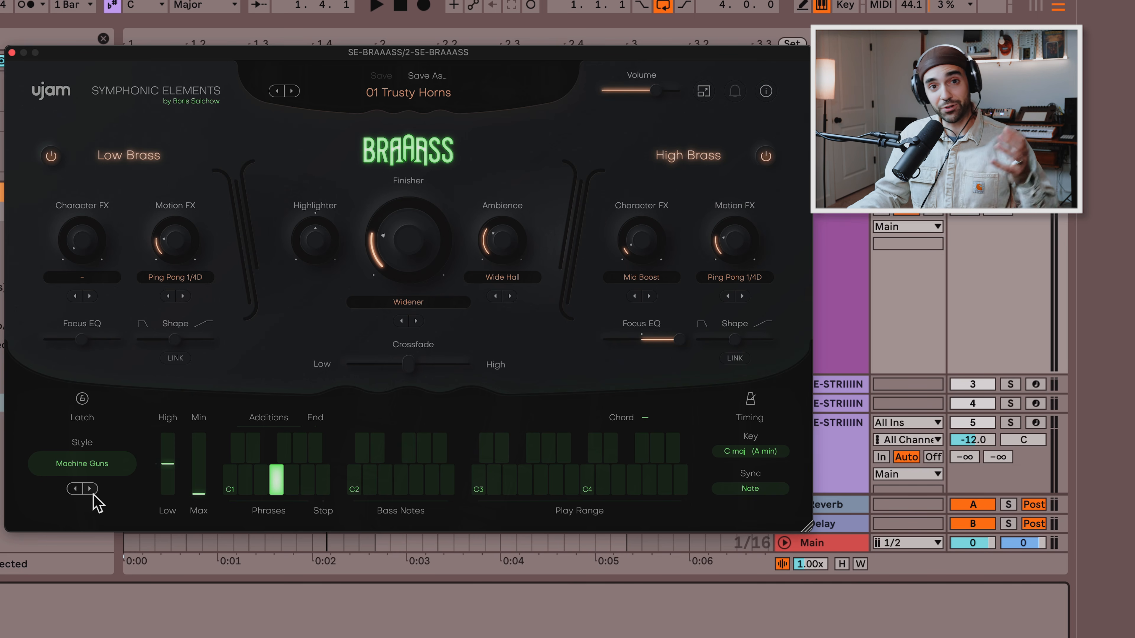
left_click(90, 488)
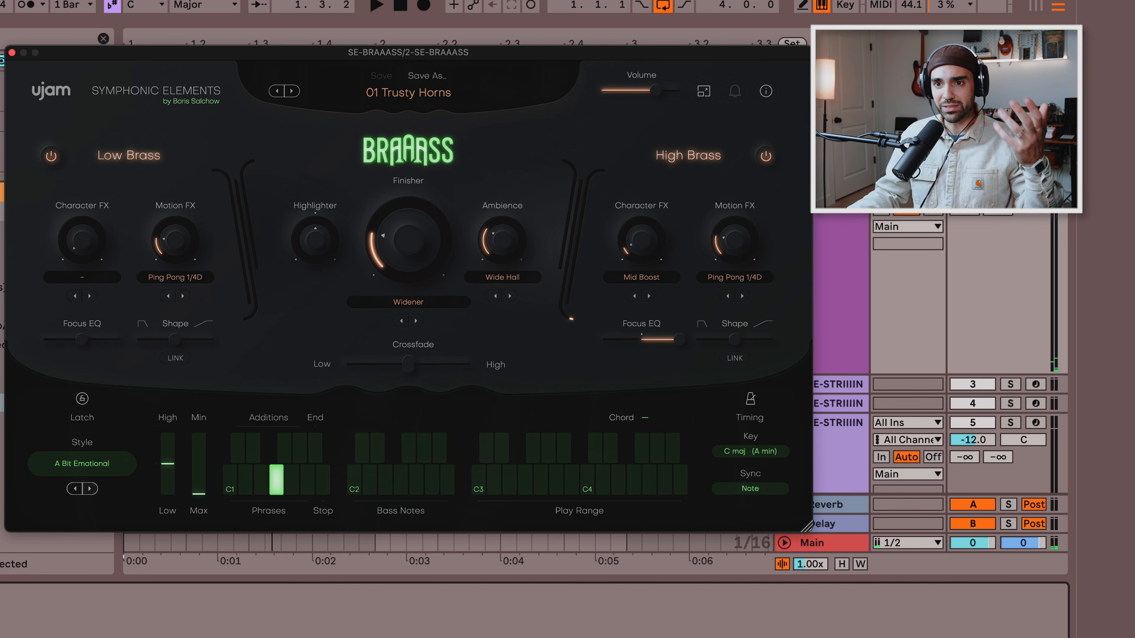
key("space")
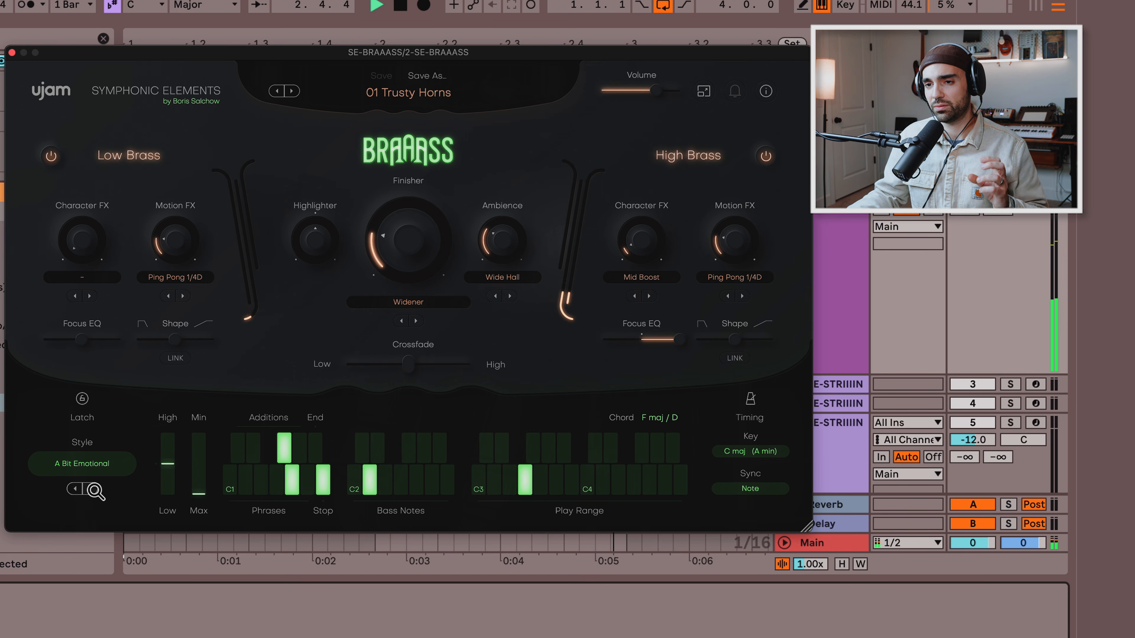
left_click(90, 489)
key("space")
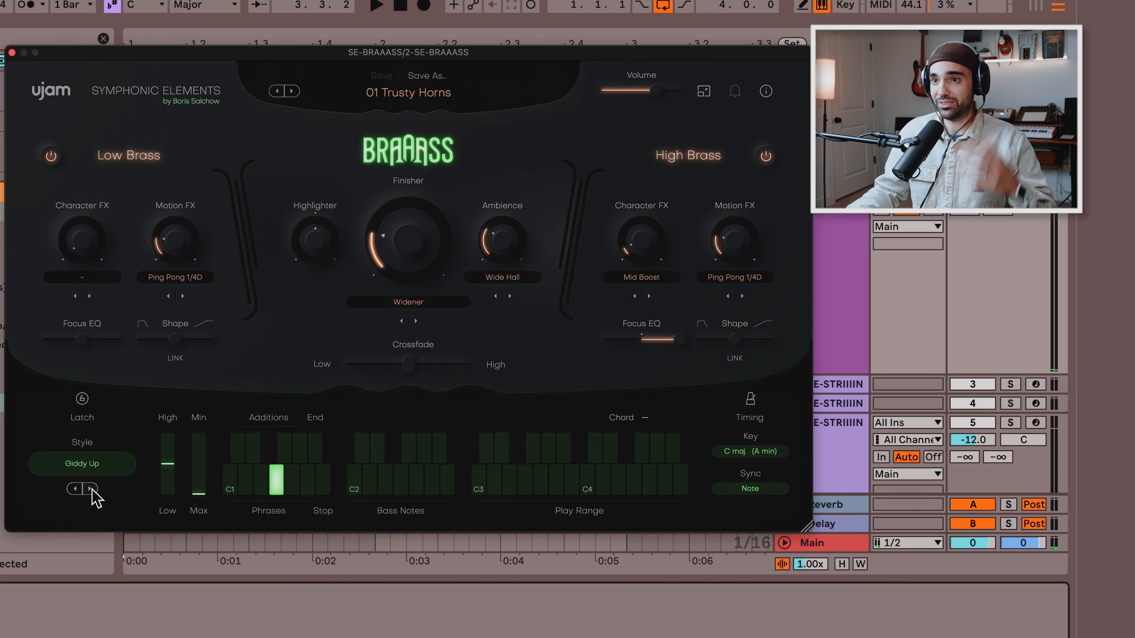
key("space")
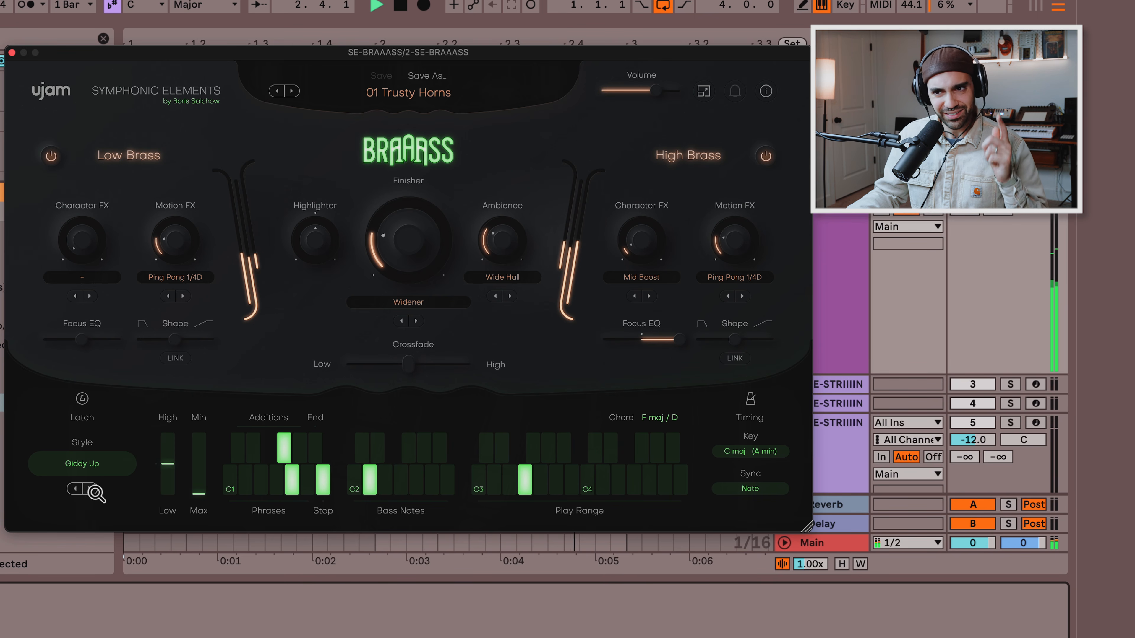
key("space")
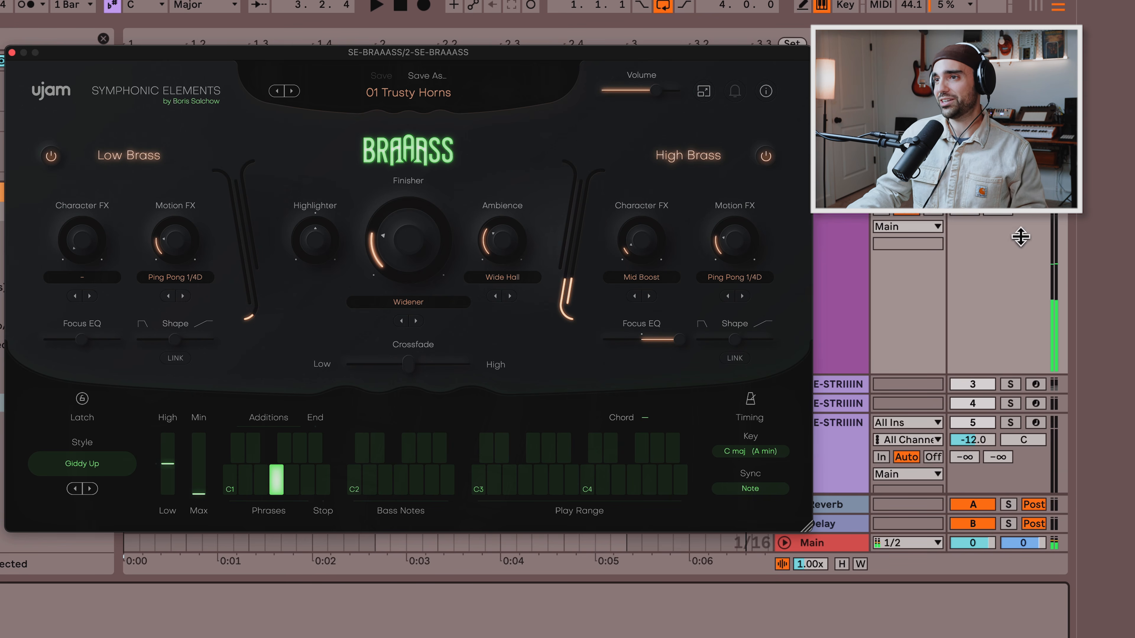
- Solo the strings track alongside SE-BRAAASS and play both layers together
scroll(1012, 228, "up", 3)
left_click(1011, 286)
scroll(1014, 284, "up", 1)
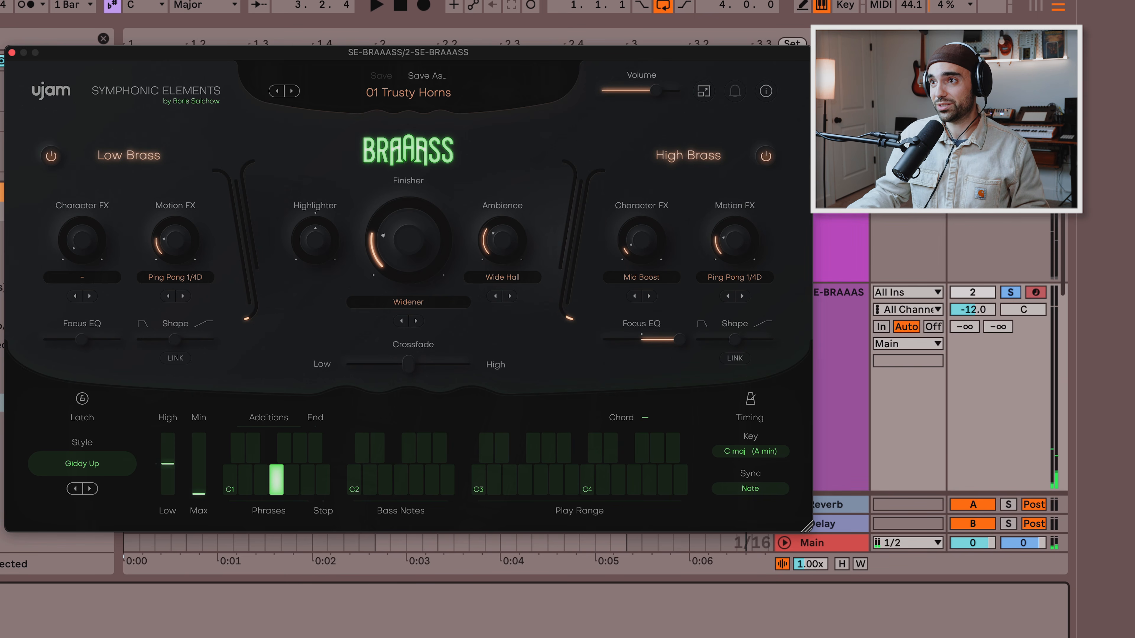
left_click(1001, 179)
left_click(842, 342)
key("space")
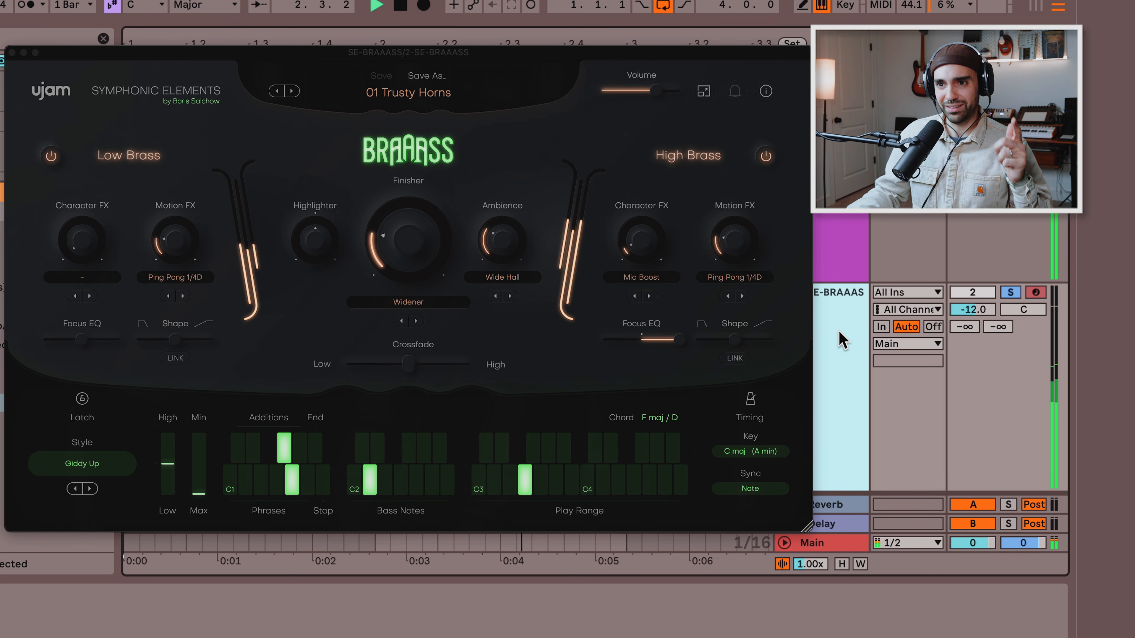
key("space")
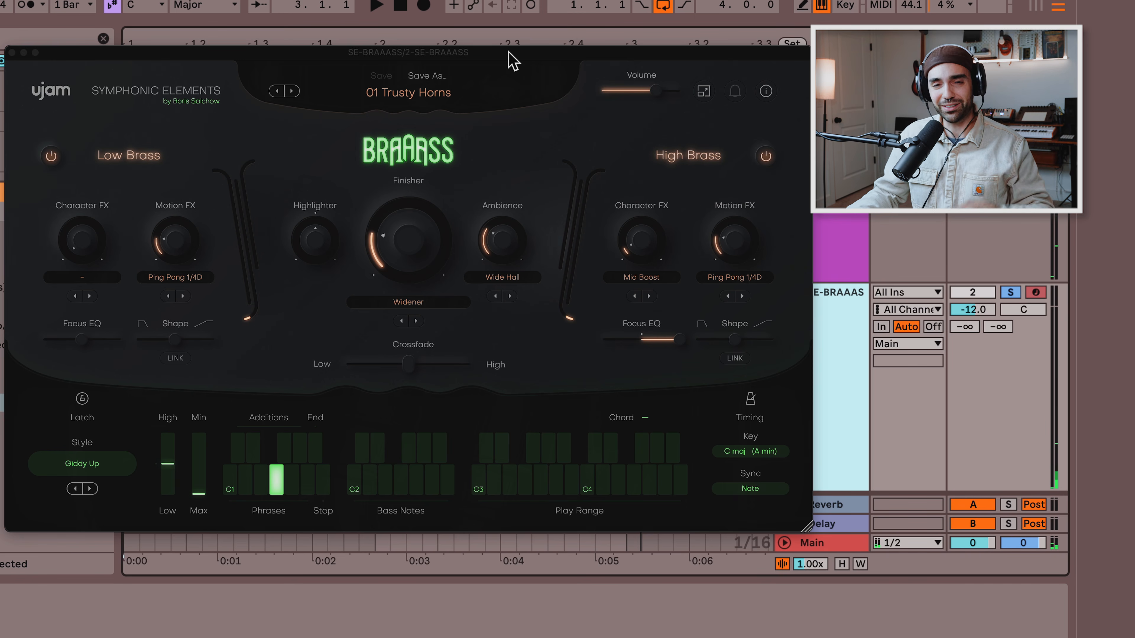
key("space")
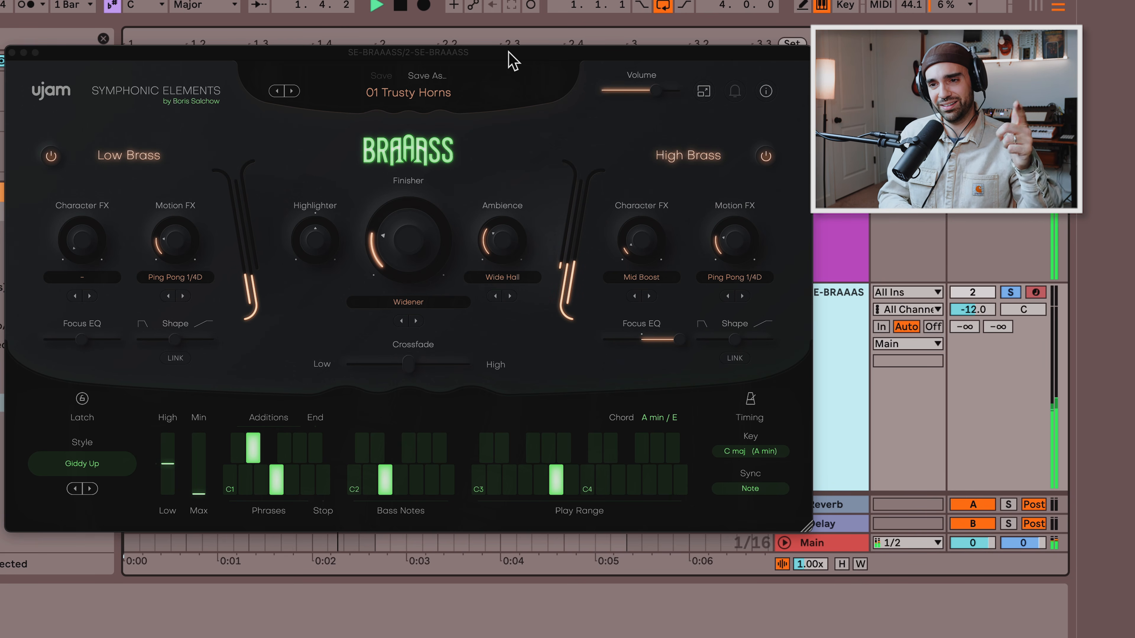
key("space")
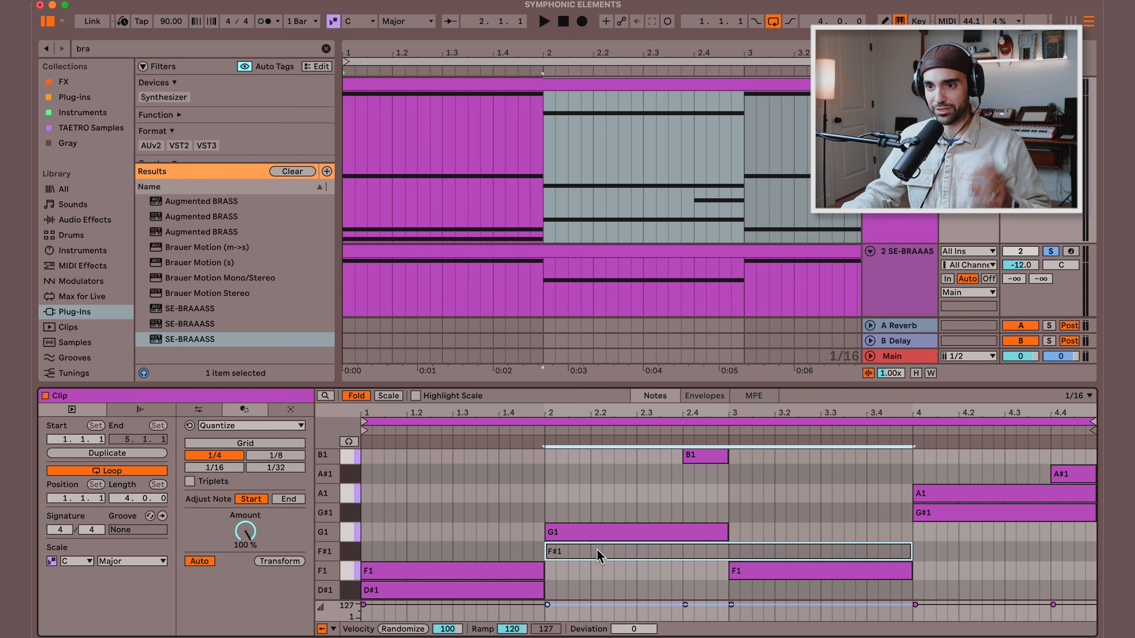
- In the strings clip, remove the F#1 keyswitch, extend the D#1 keyswitch from bar 1 to the start of bar 3, and audition the layers
key("space")
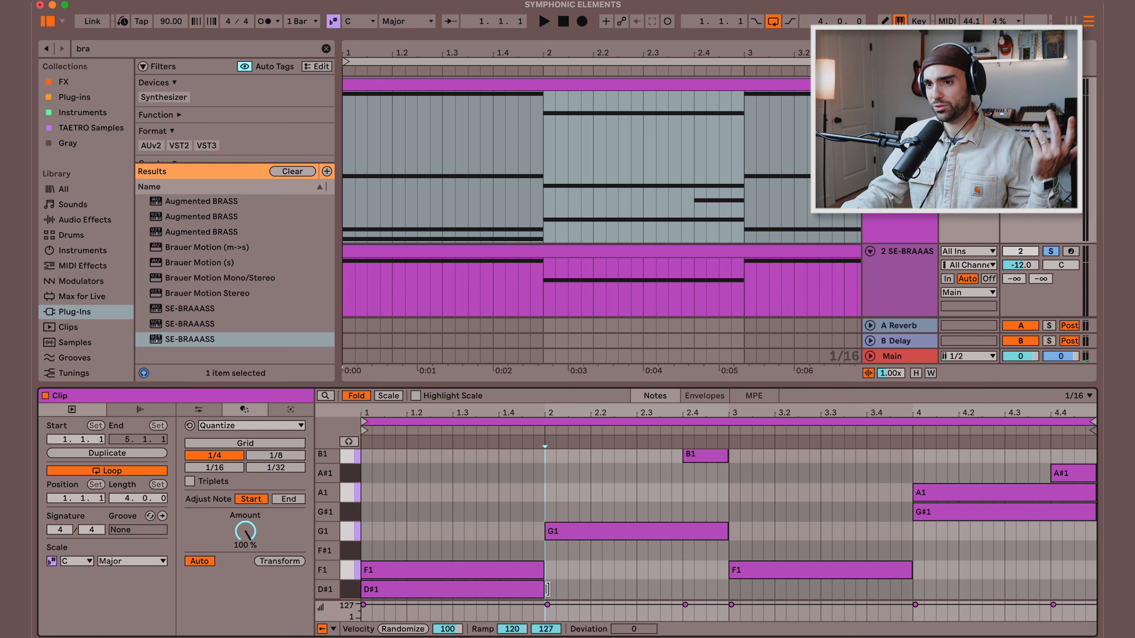
left_click_drag(547, 589, 732, 590)
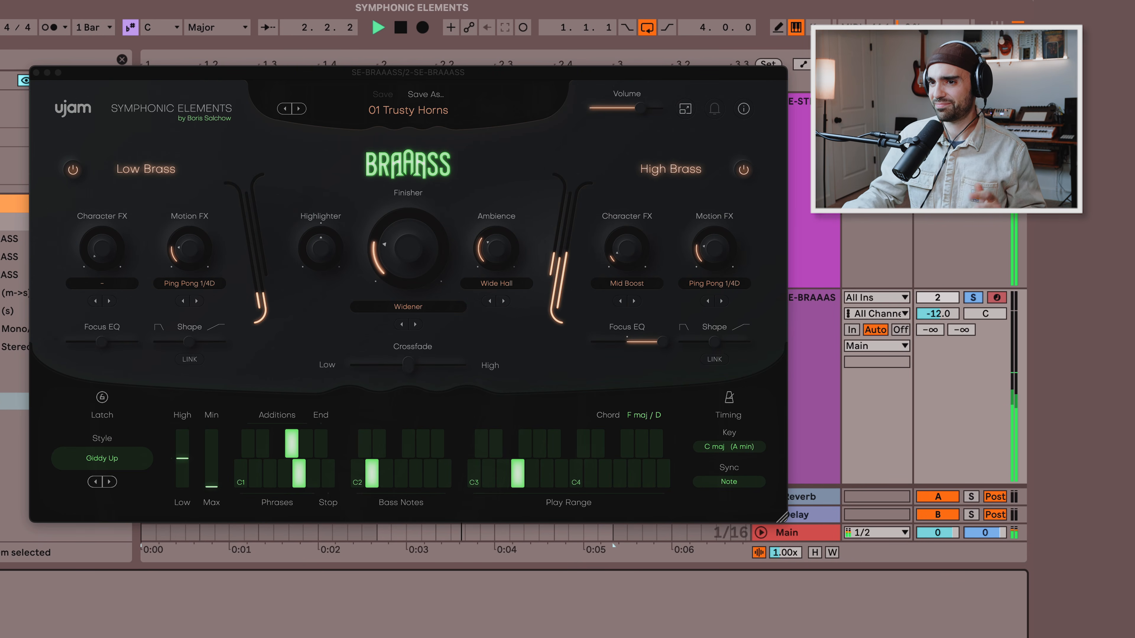
key("space")
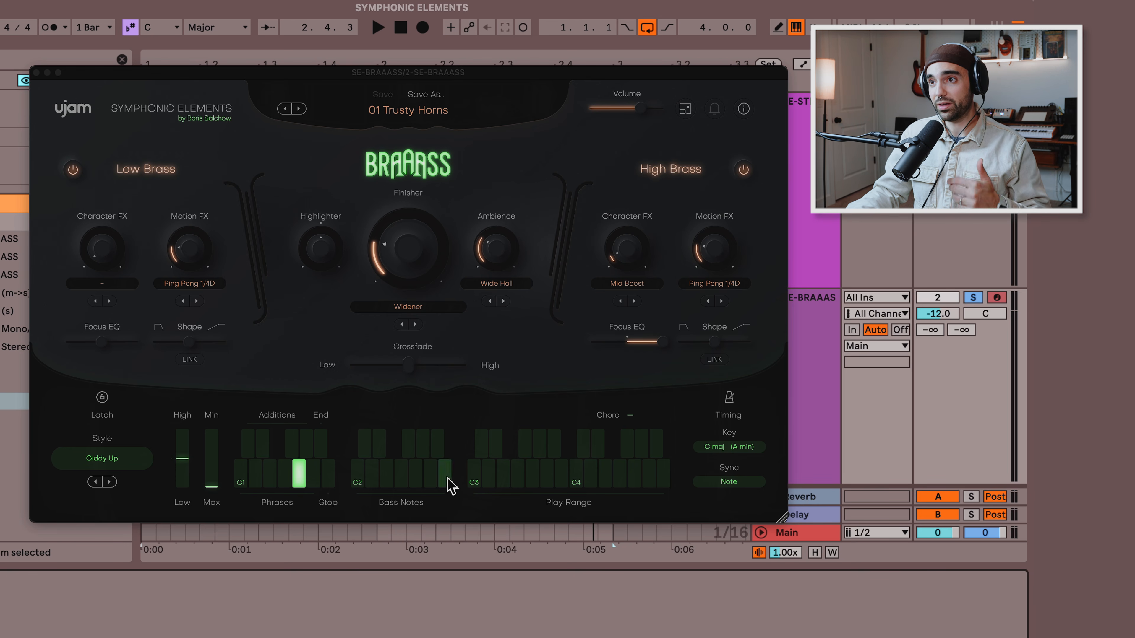
- Compare the layout of the STRIIIINGS, BRAAASS and DRUMS plug-in windows, closing each one after viewing it
left_click(36, 72)
left_click(753, 232)
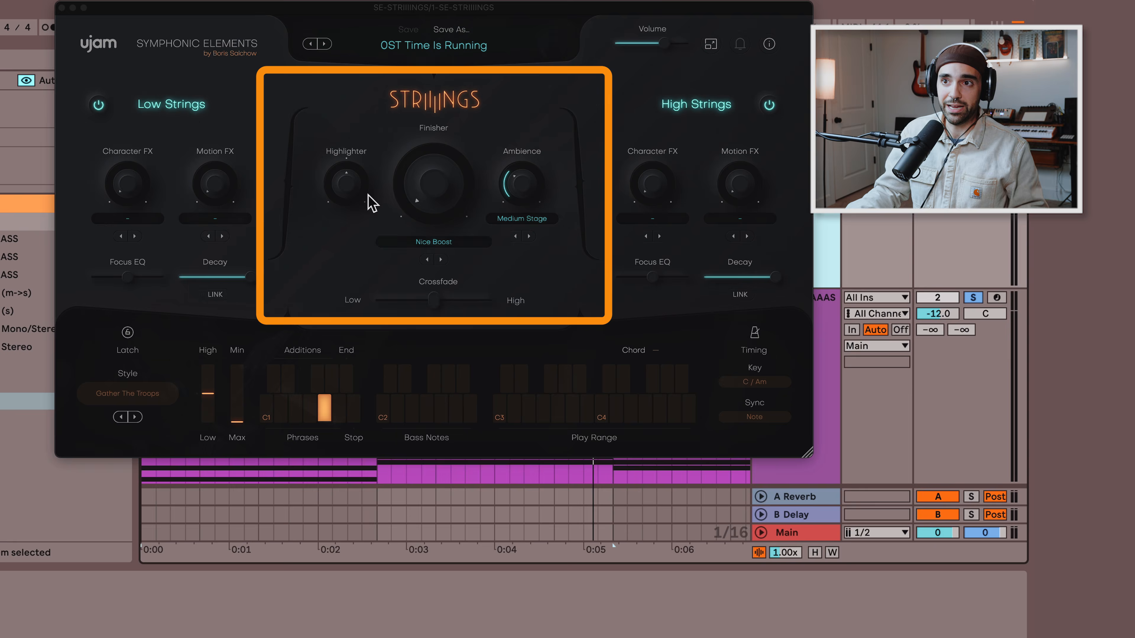
left_click(62, 8)
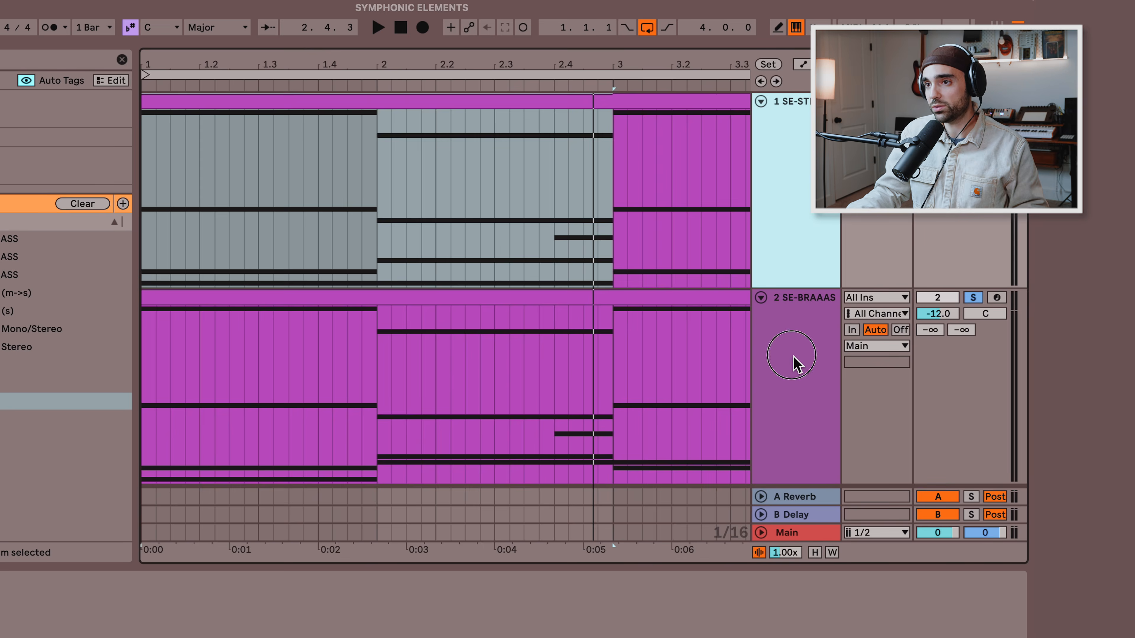
left_click(798, 364)
key("super+alt+p")
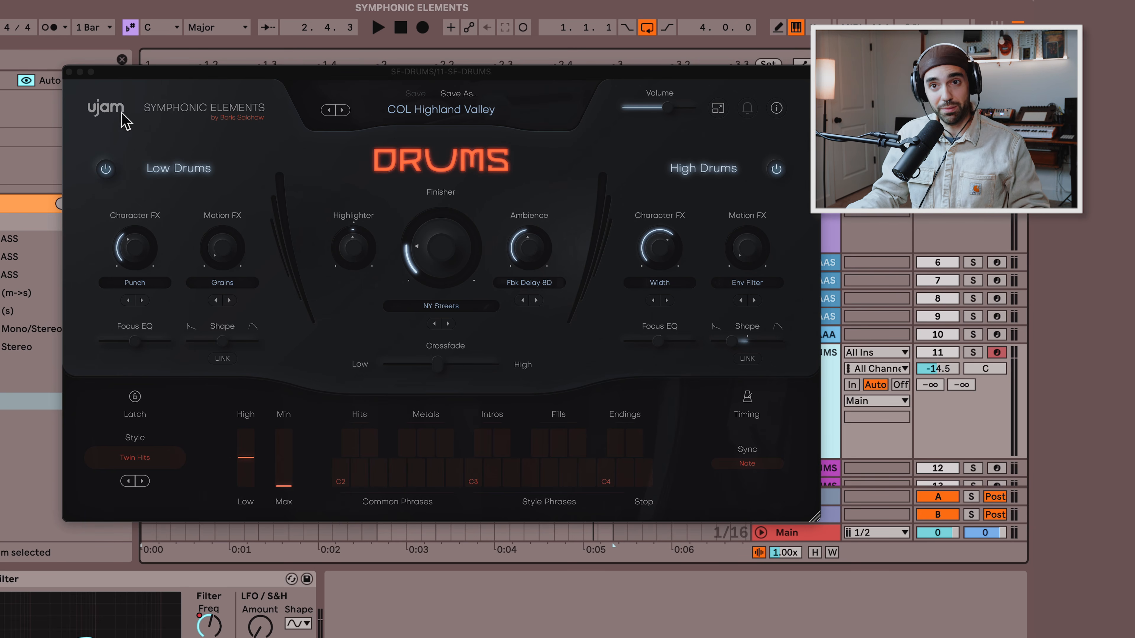
left_click(69, 73)
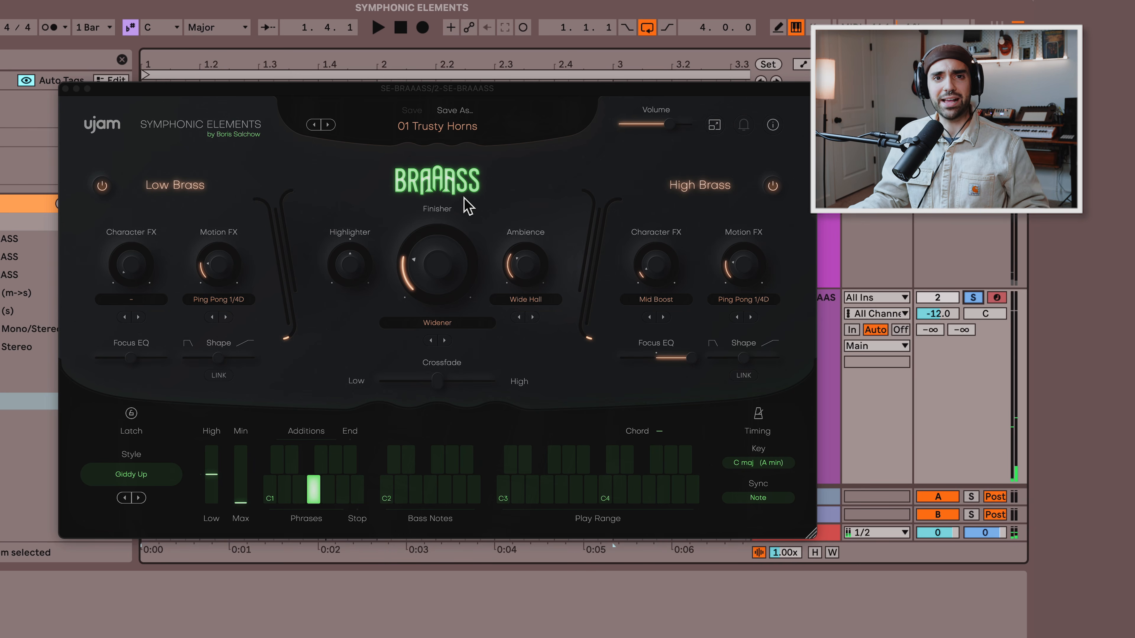
- Play the brass clip and sweep the BRAAASS High/Low wheel up to High and down to Low
key("space")
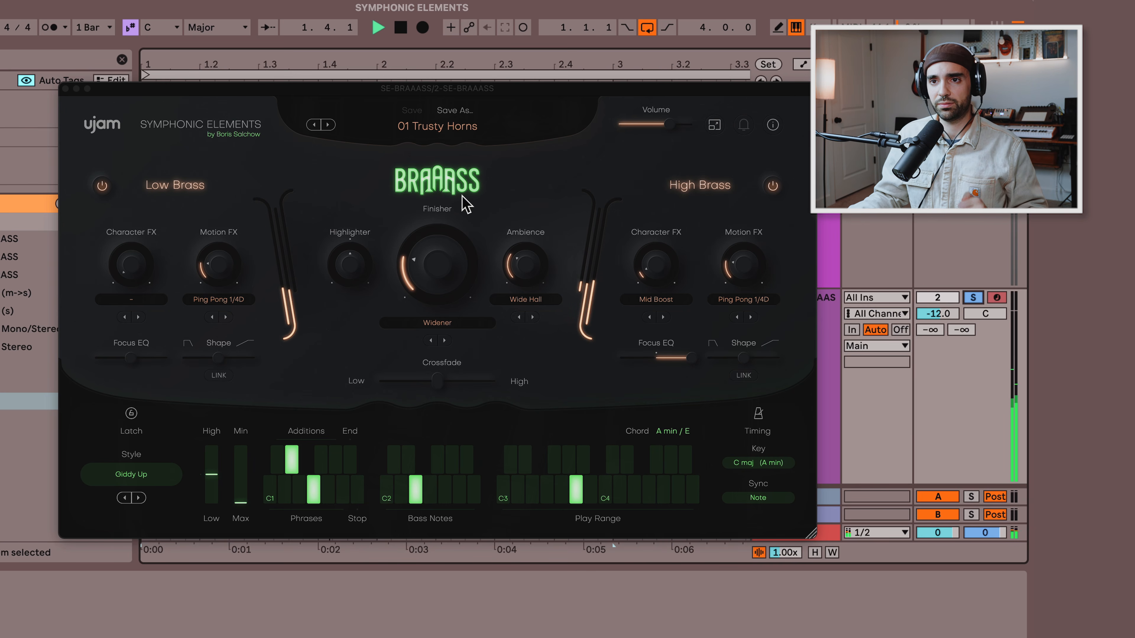
key("space")
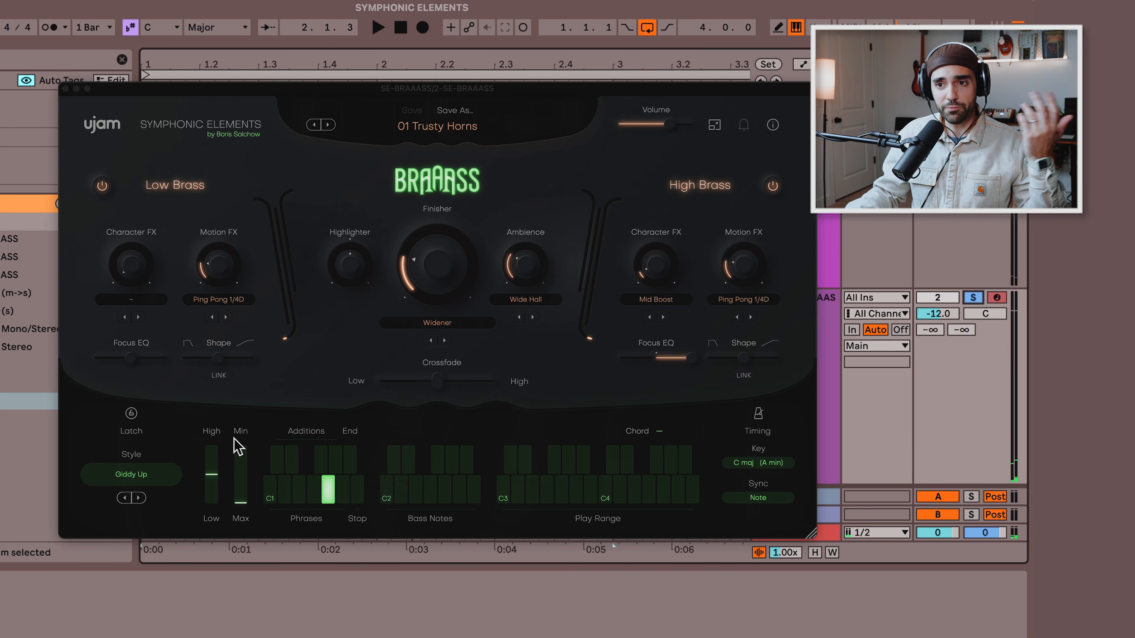
left_click_drag(211, 465, 214, 437)
key("space")
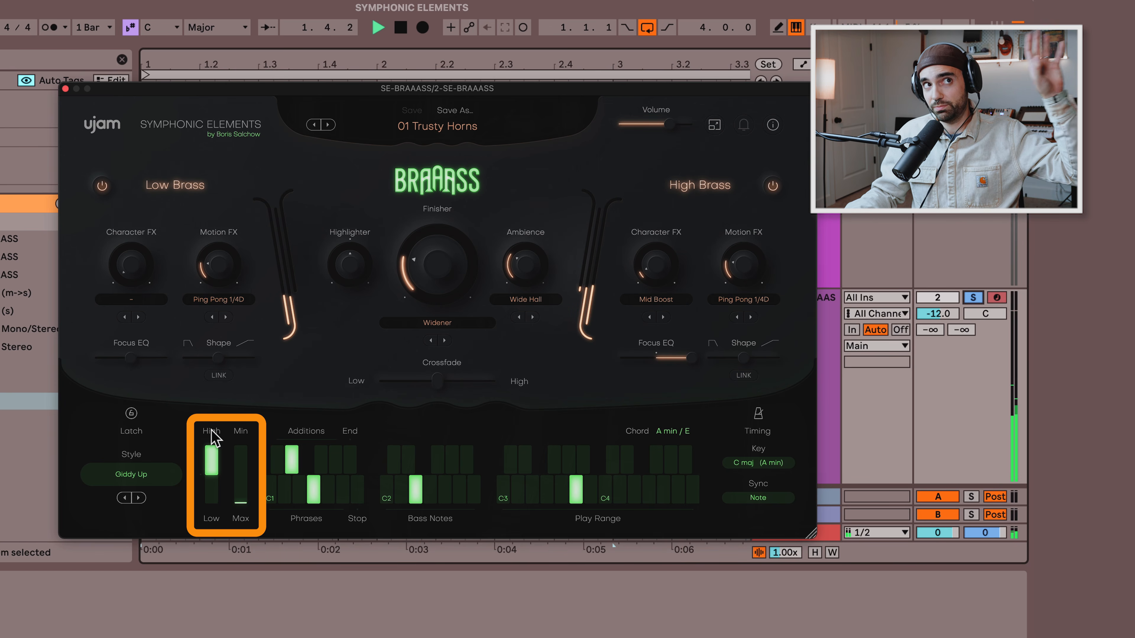
left_click_drag(213, 437, 216, 507)
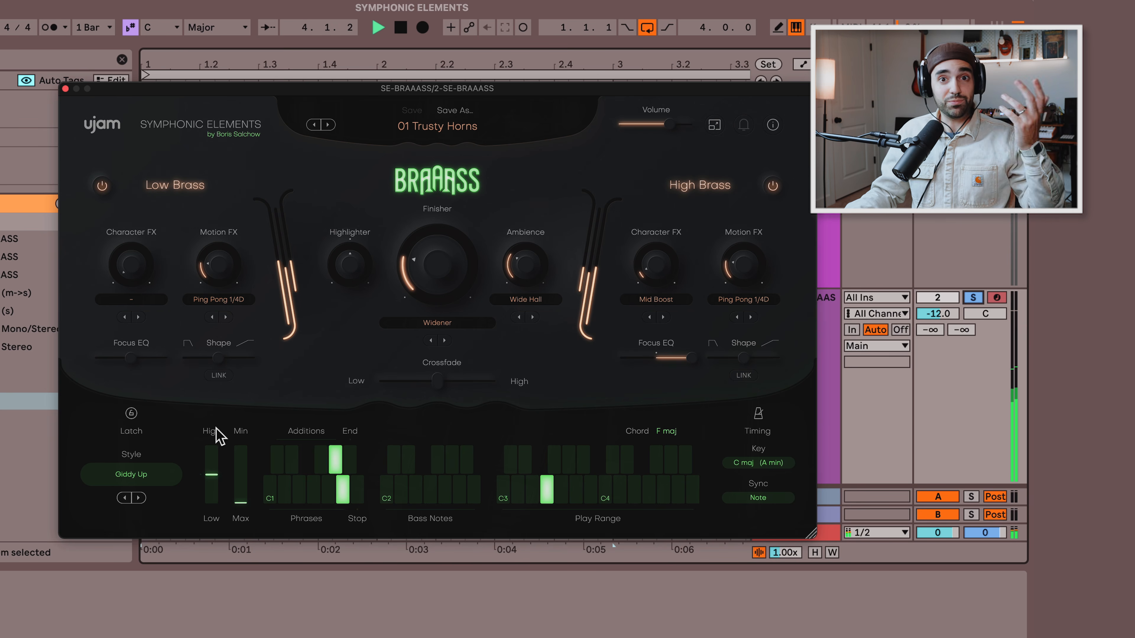
key("space")
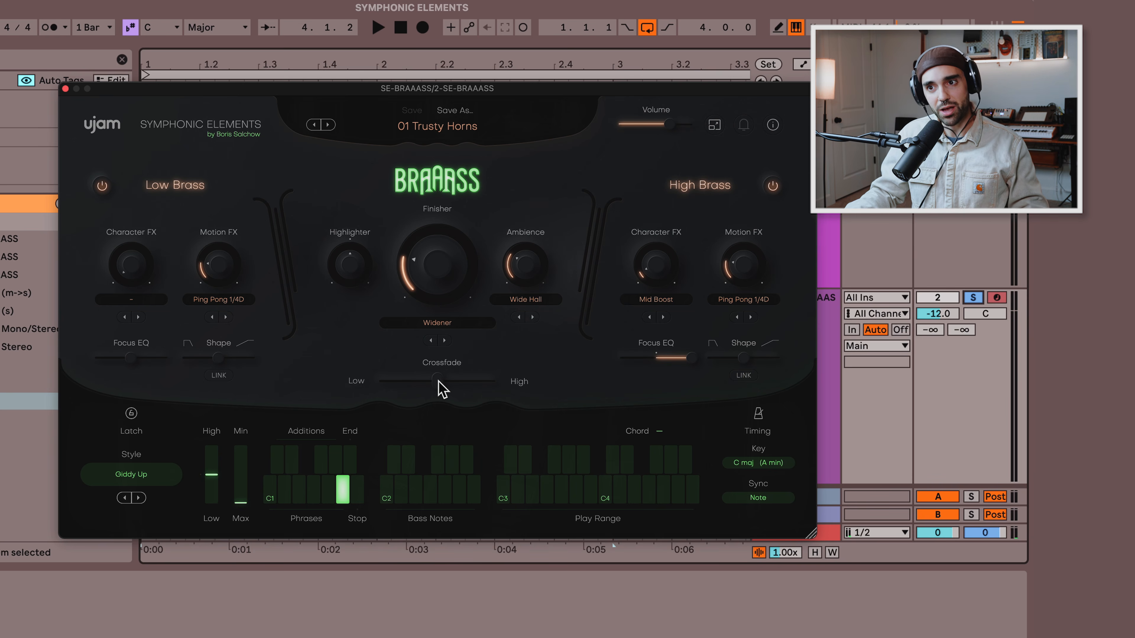
- Try moving the BRAAASS Crossfade towards High and back towards Low while checking the balance
left_click_drag(490, 392, 505, 390)
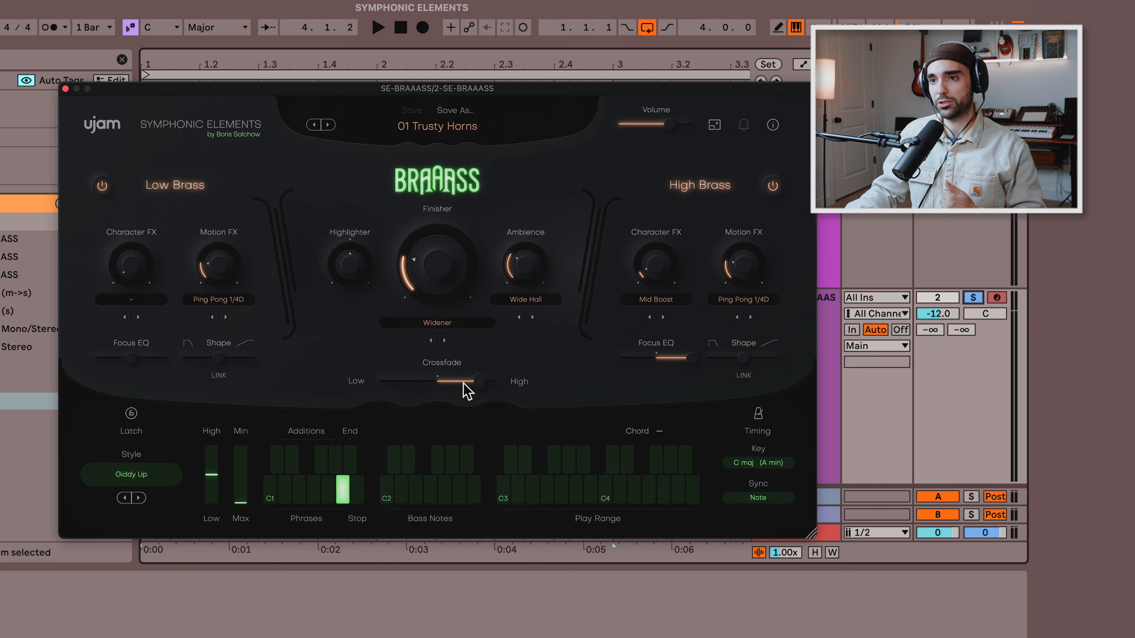
left_click_drag(484, 391, 419, 407)
key("space")
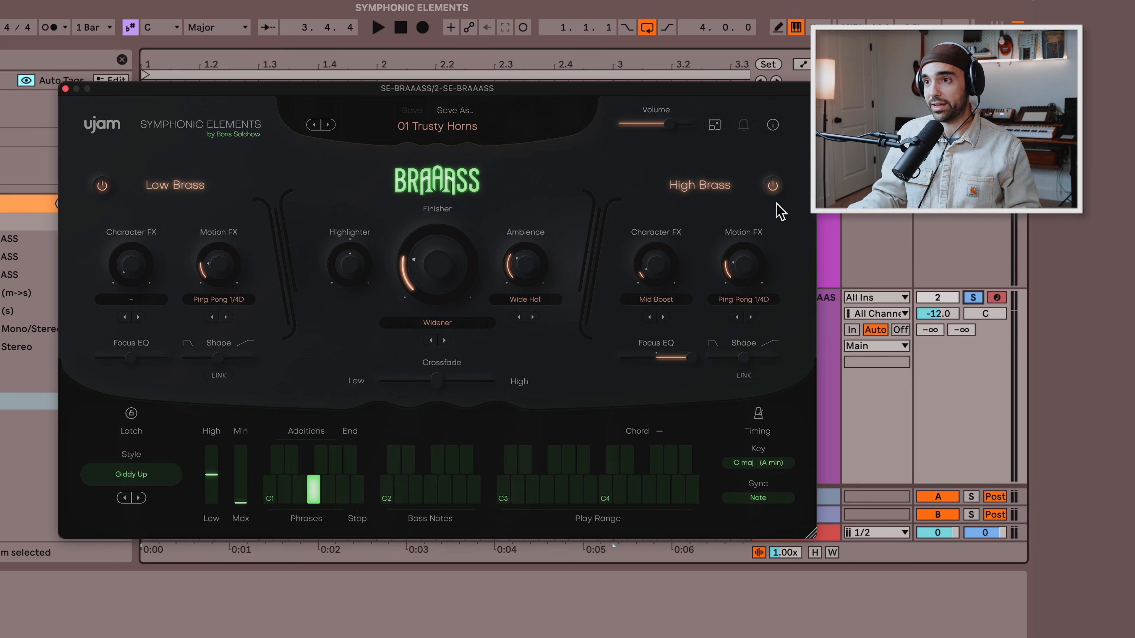
- Audition Low Brass with High Brass switched off, High Brass with Low Brass switched off, and re-enable both sections
left_click(777, 188)
key("space")
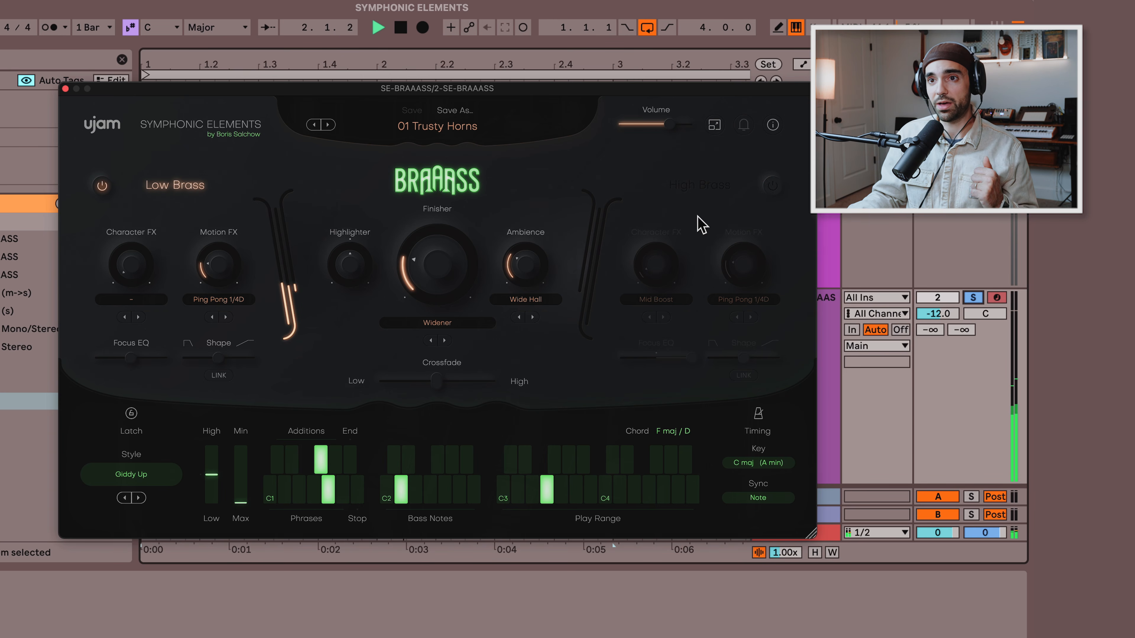
key("space")
left_click(771, 187)
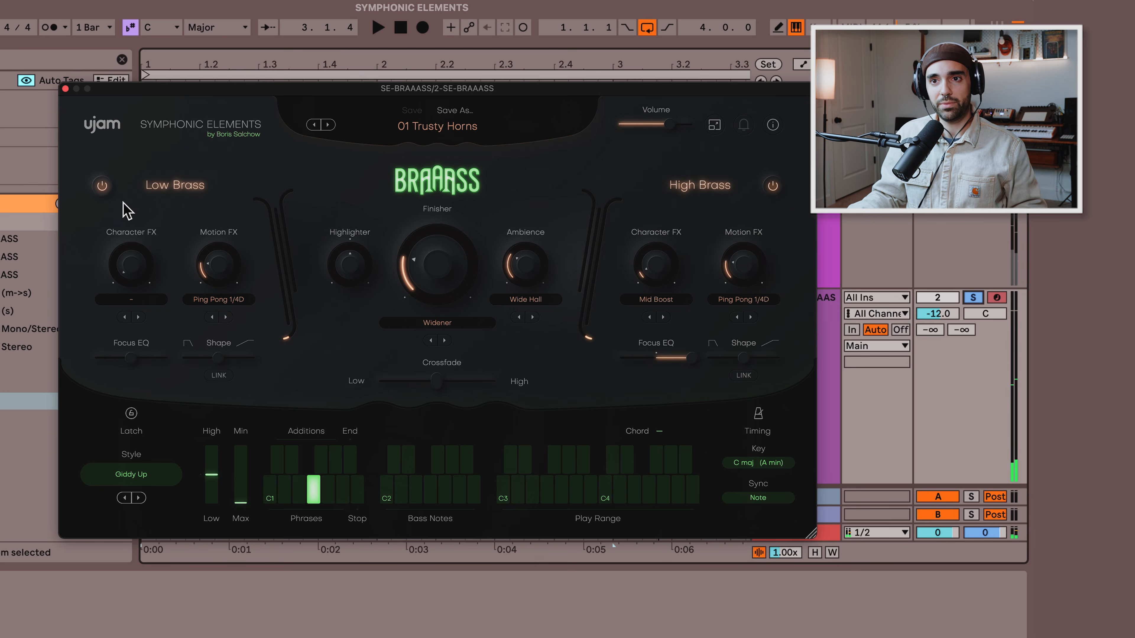
left_click(102, 187)
key("space")
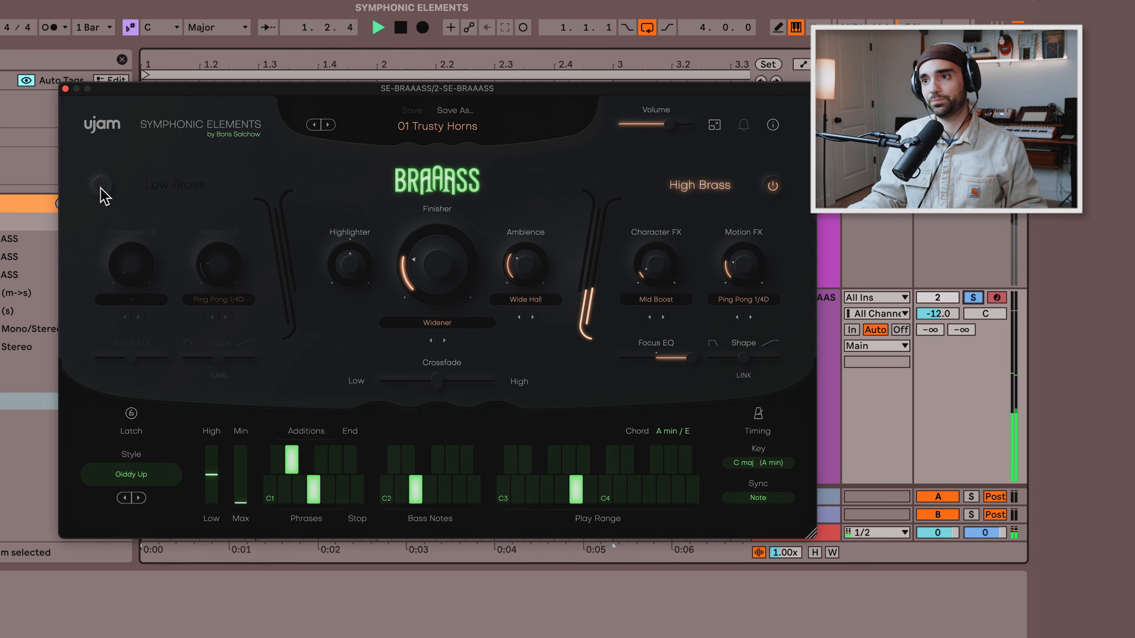
key("space")
left_click(102, 186)
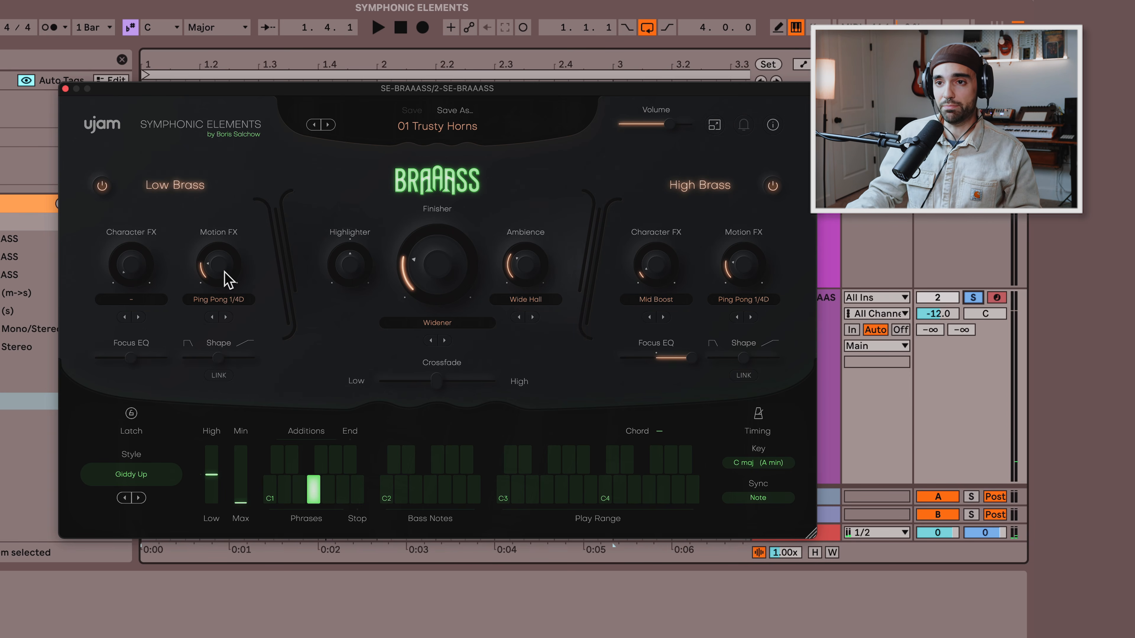
- Set the Low Brass Character FX to Lo-Fi, switch off High Brass, raise the effect amount and play the clip
left_click(133, 299)
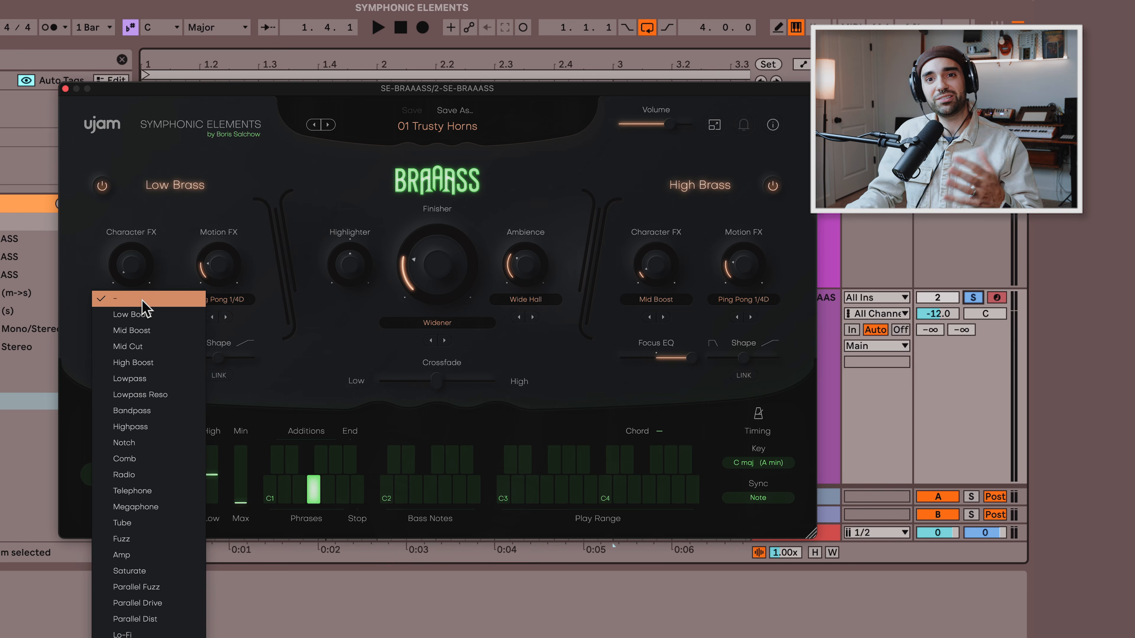
left_click(127, 634)
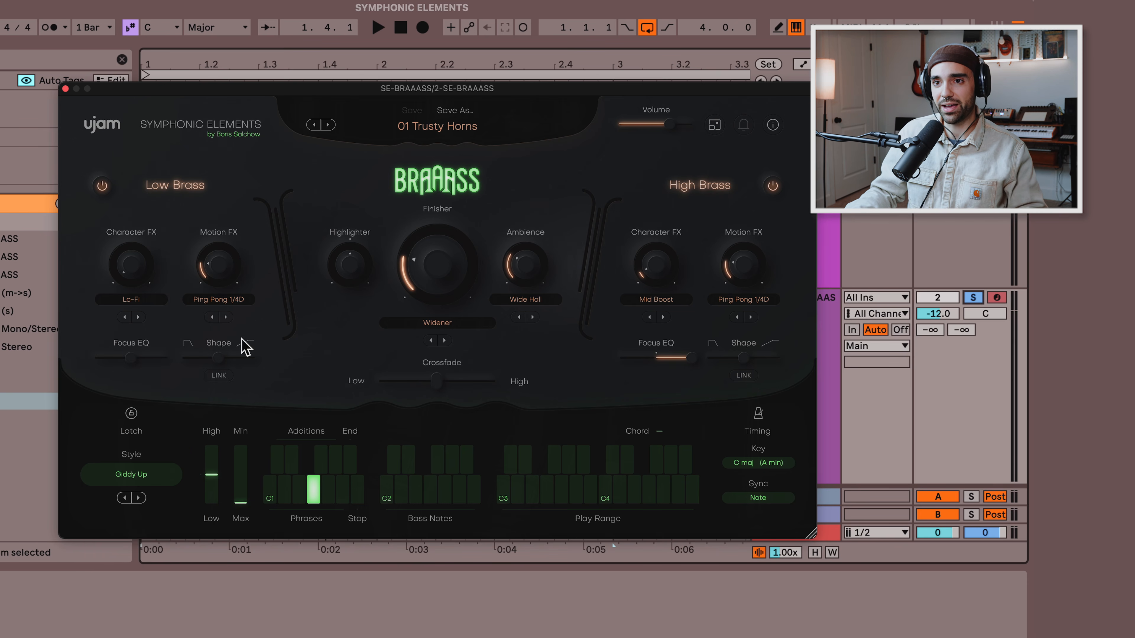
left_click(772, 185)
left_click_drag(134, 259, 117, 152)
key("space")
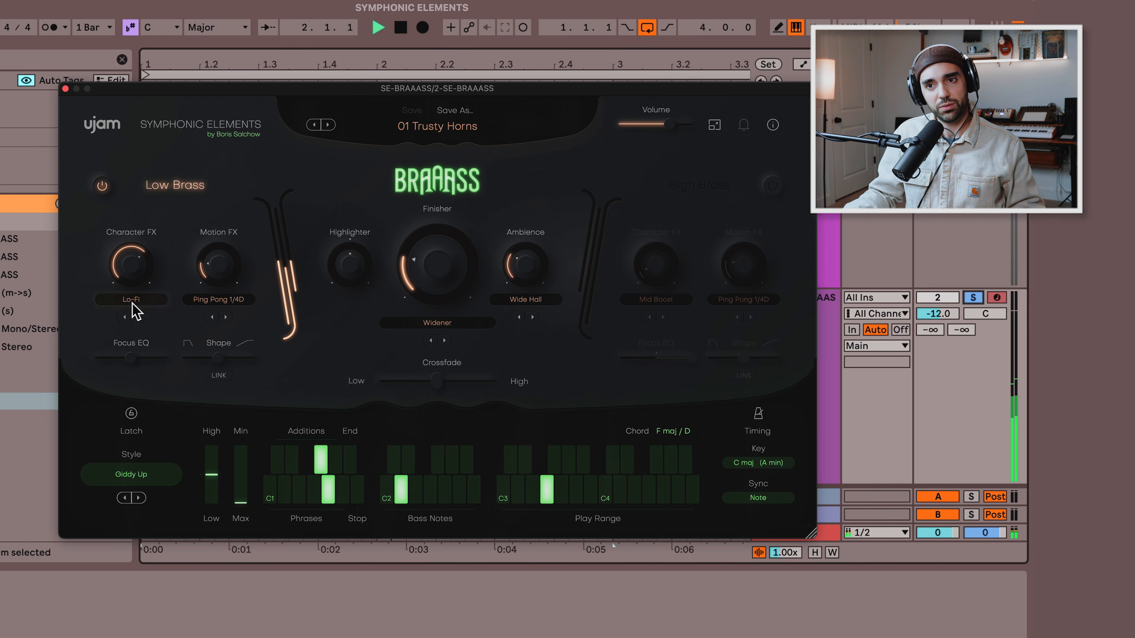
- Audition Width as the Low Brass Character FX, and replace it with Tube
left_click(130, 295)
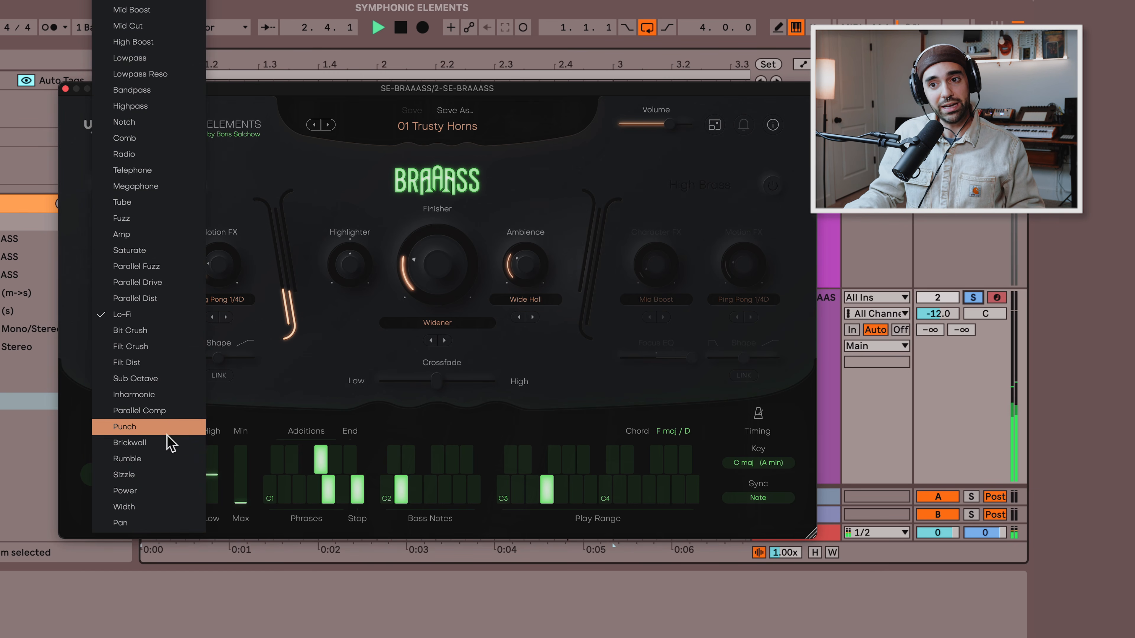
left_click(157, 505)
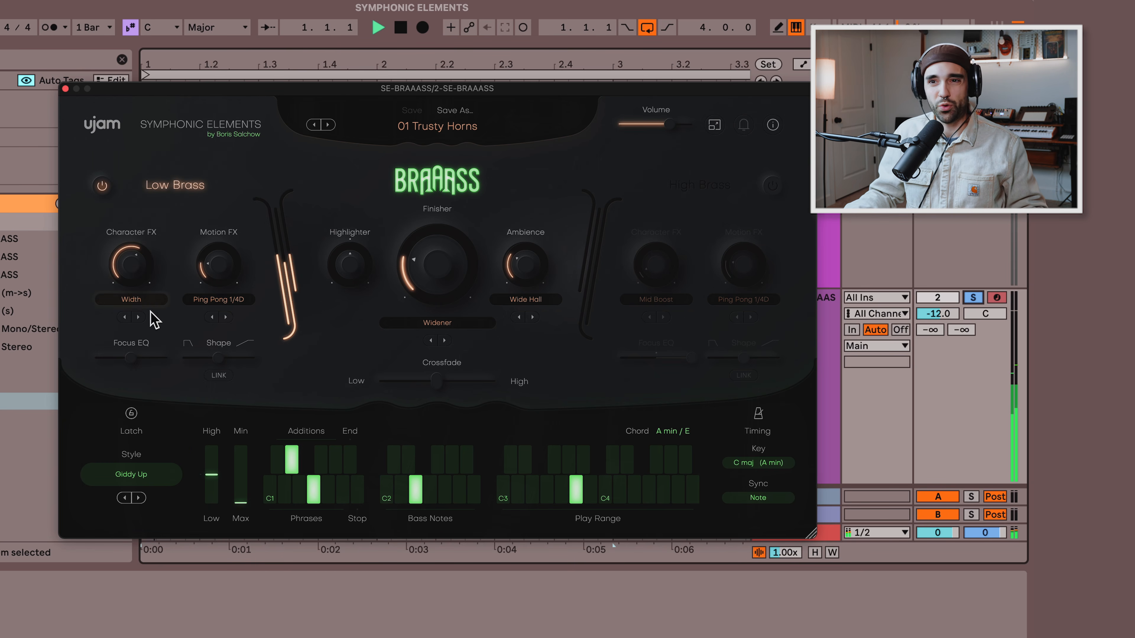
left_click(139, 304)
scroll(129, 223, "up", 5)
left_click(125, 204)
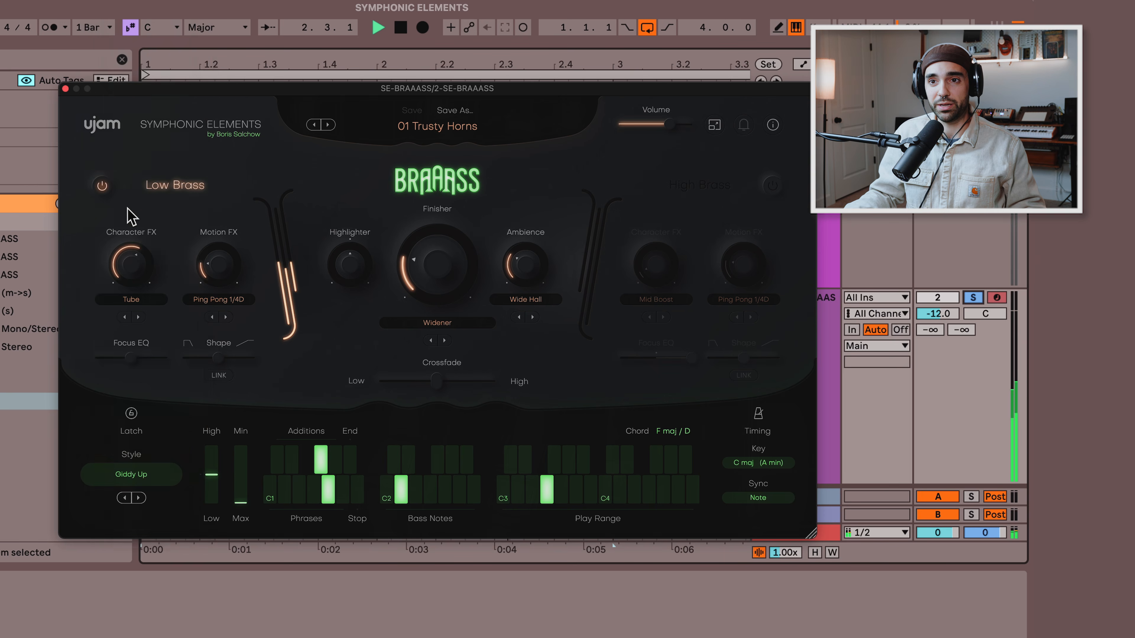
- Turn the Low Brass Character FX amount down to 0 %, stop playback and re-enable High Brass
mouse_move(134, 255)
left_click_drag(134, 255, 157, 398)
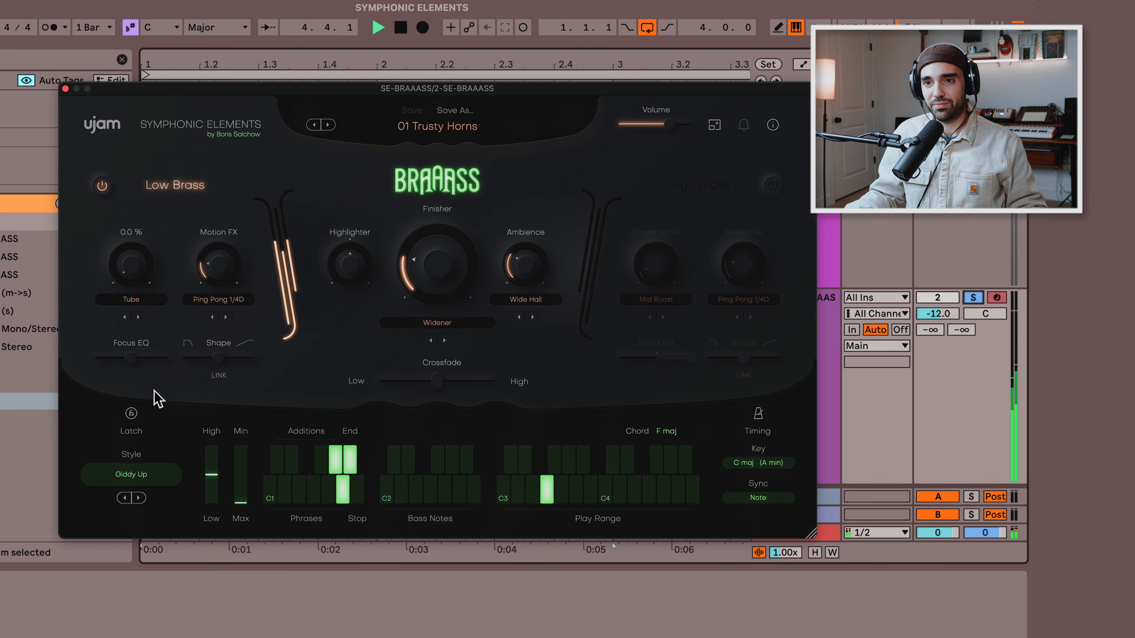
key("space")
left_click(772, 185)
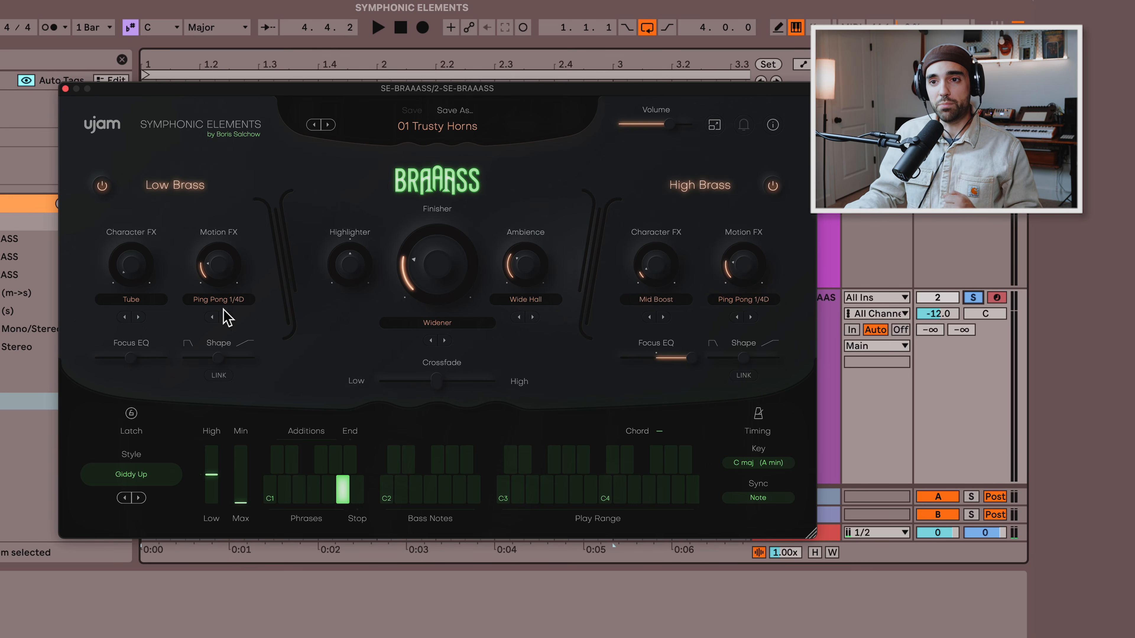
- Audition Low Brass alone with more of the Ping Pong 1/4D Motion FX
left_click(225, 300)
left_click(183, 232)
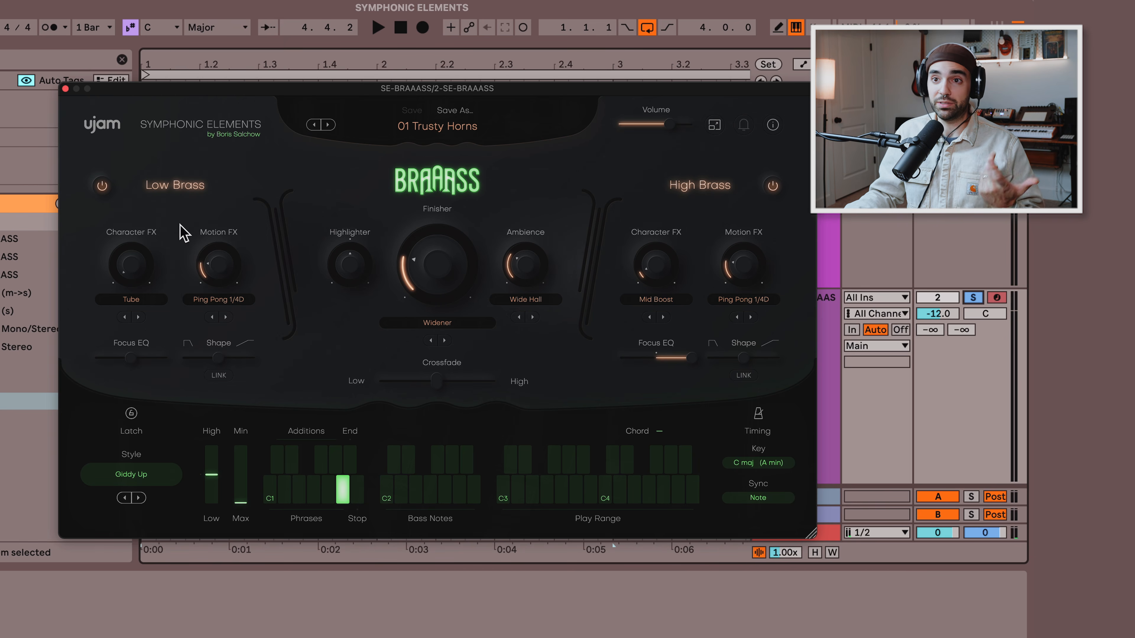
left_click(772, 185)
key("space")
left_click_drag(215, 282, 215, 237)
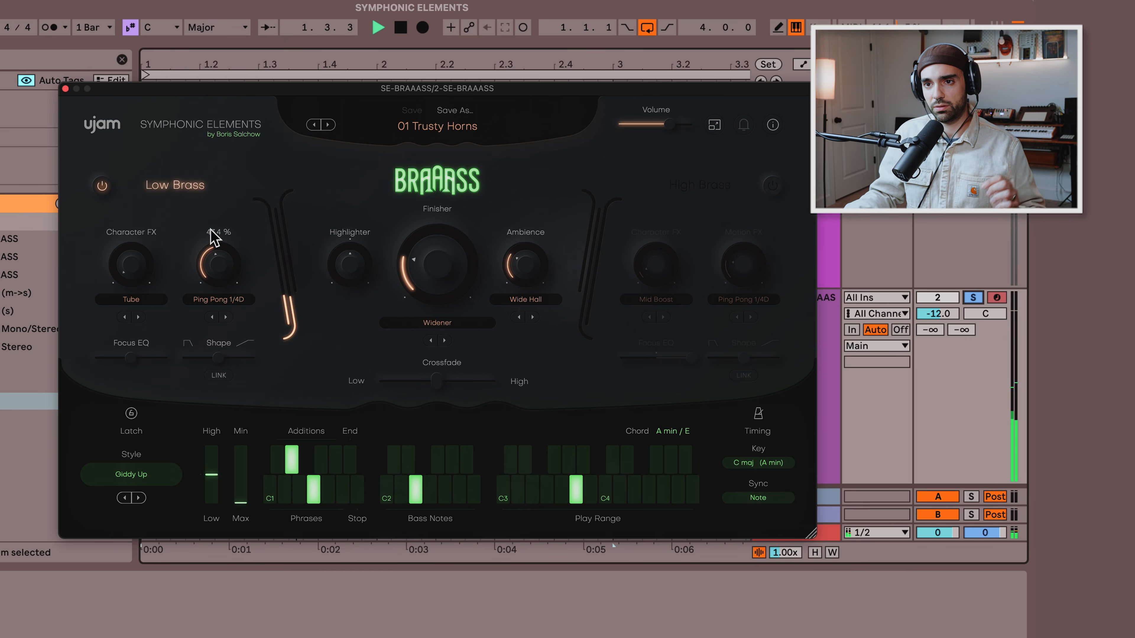
- Try Chorus as the Low Brass Motion FX with its amount raised
left_click(216, 299)
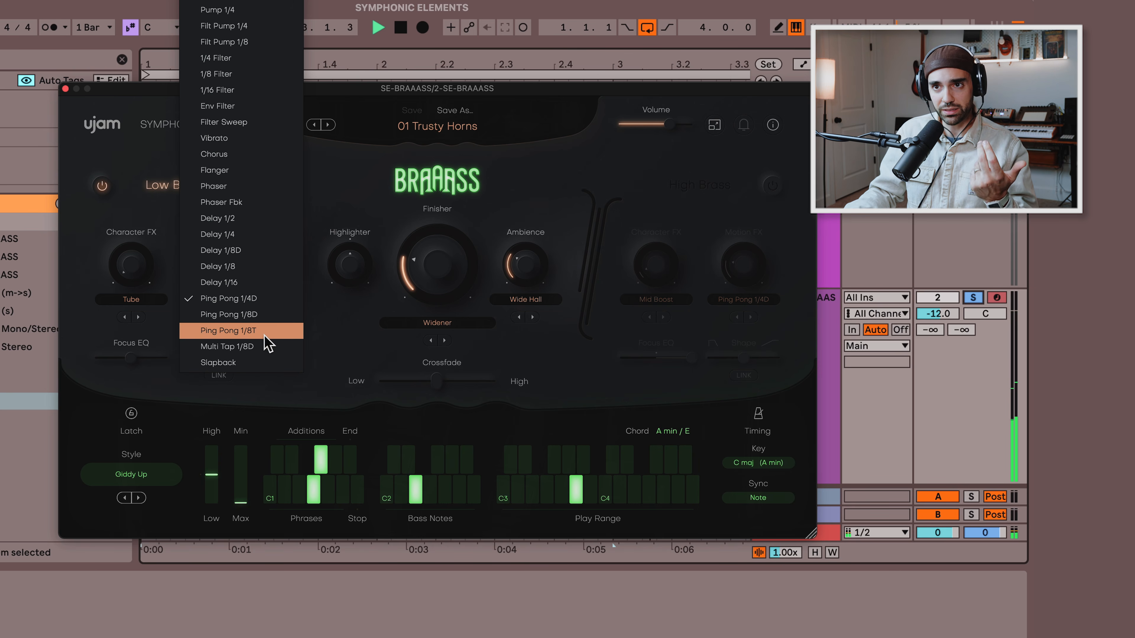
left_click(251, 154)
left_click_drag(230, 248, 229, 210)
- Try Gate 1/8 as the Low Brass Motion FX and adjust its amount during playback
left_click(236, 301)
scroll(241, 279, "up", 3)
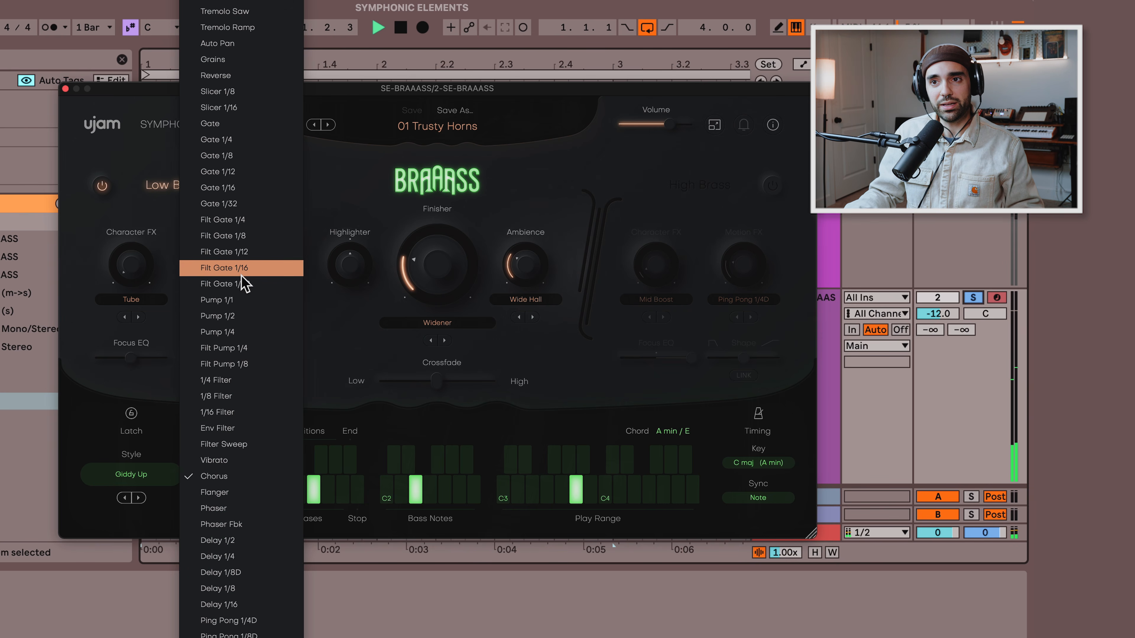
left_click(241, 161)
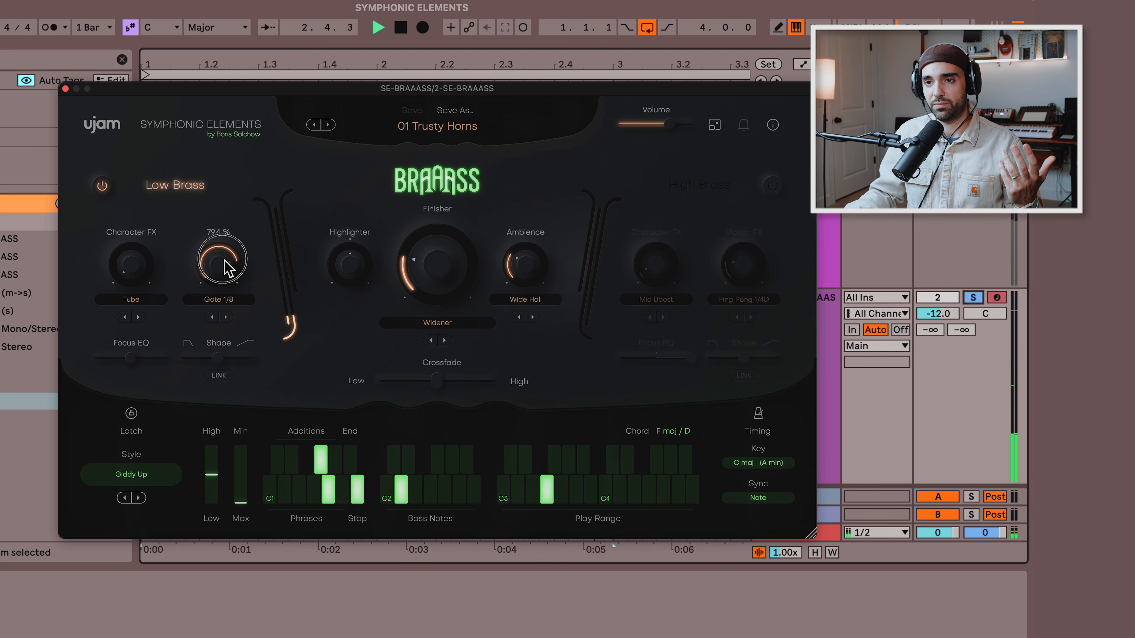
left_click_drag(228, 261, 222, 285)
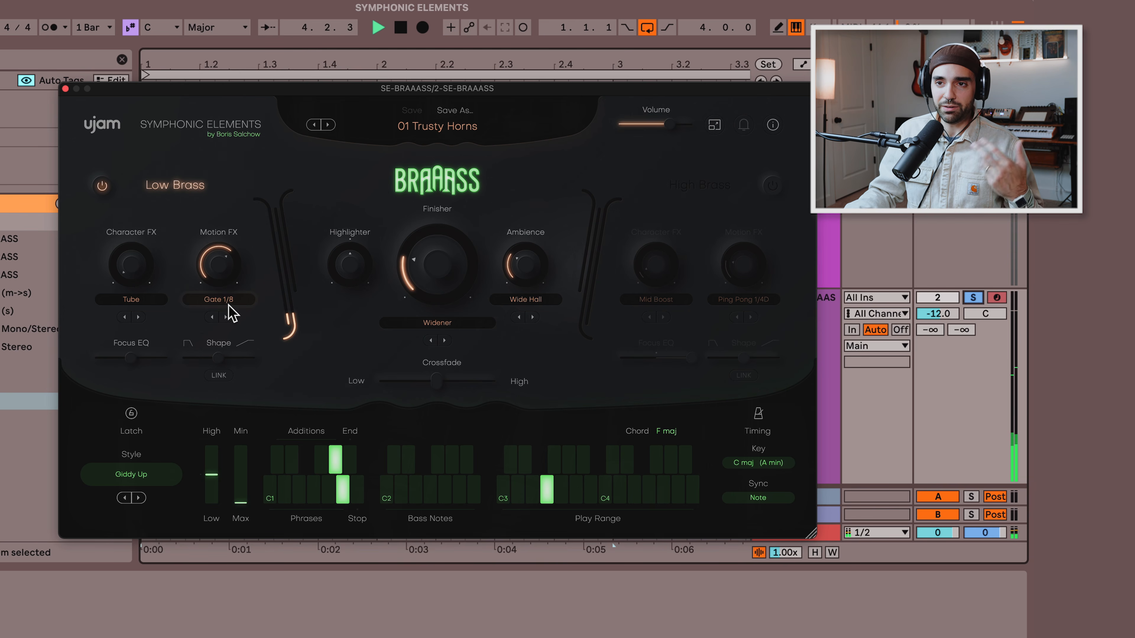
- Audition Reverse as the Low Brass Motion FX, reduce its amount and stop playback
left_click(229, 304)
left_click(229, 300)
left_click(229, 302)
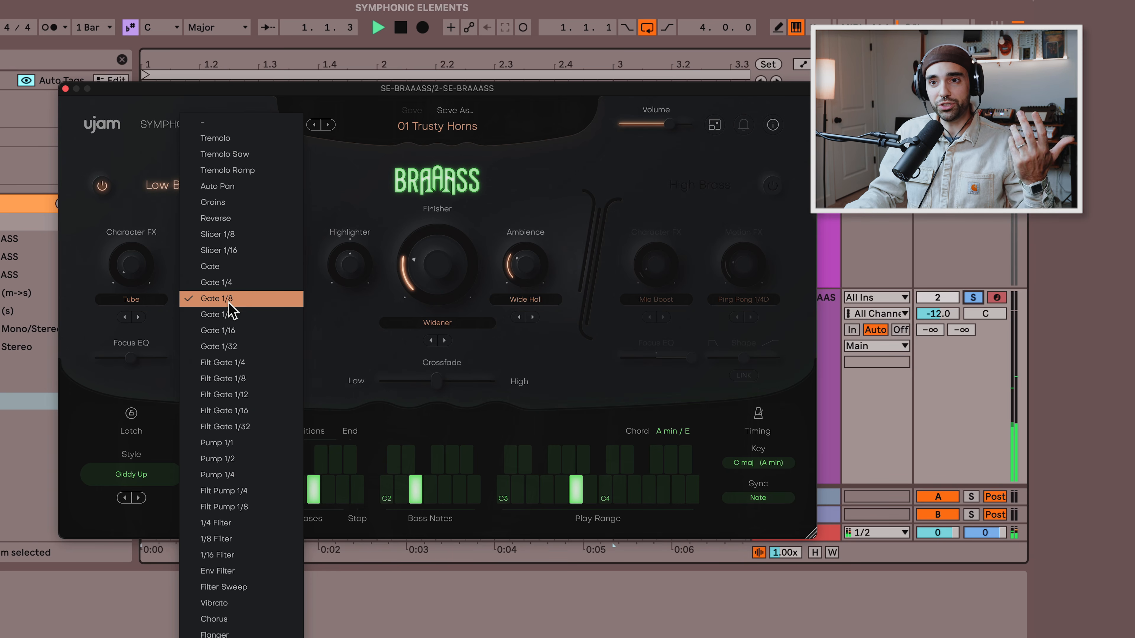
left_click(248, 219)
mouse_move(222, 266)
left_mouse_down()
mouse_move(230, 227)
mouse_move(230, 269)
left_mouse_up()
key("space")
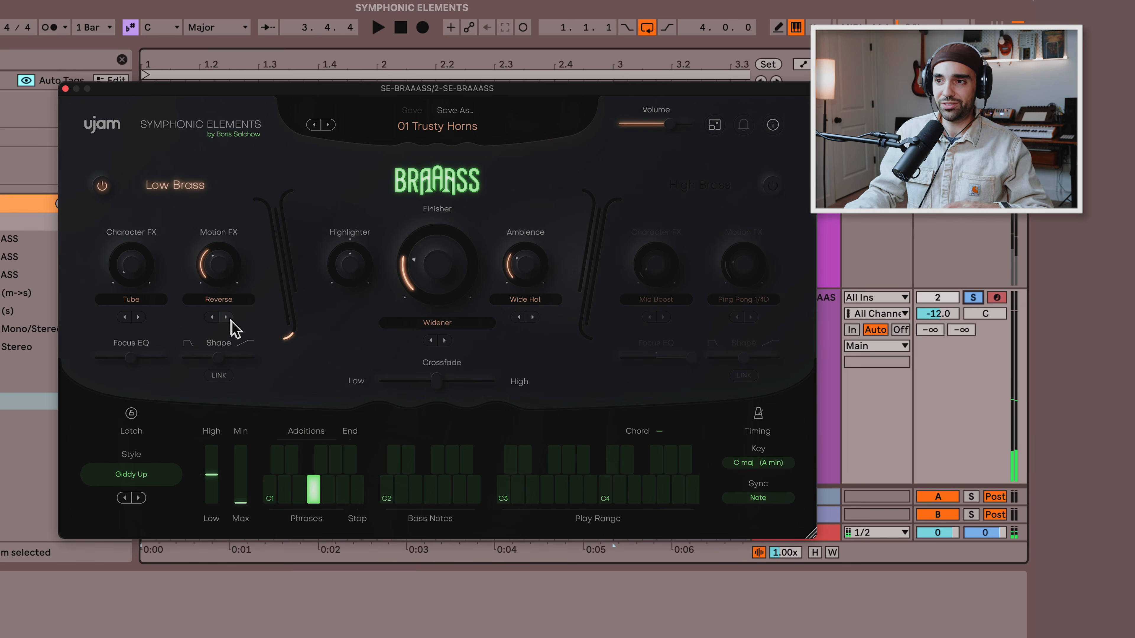
- Choose 1/16 Filter as the Low Brass Motion FX
left_click(221, 300)
scroll(219, 299, "down", 5)
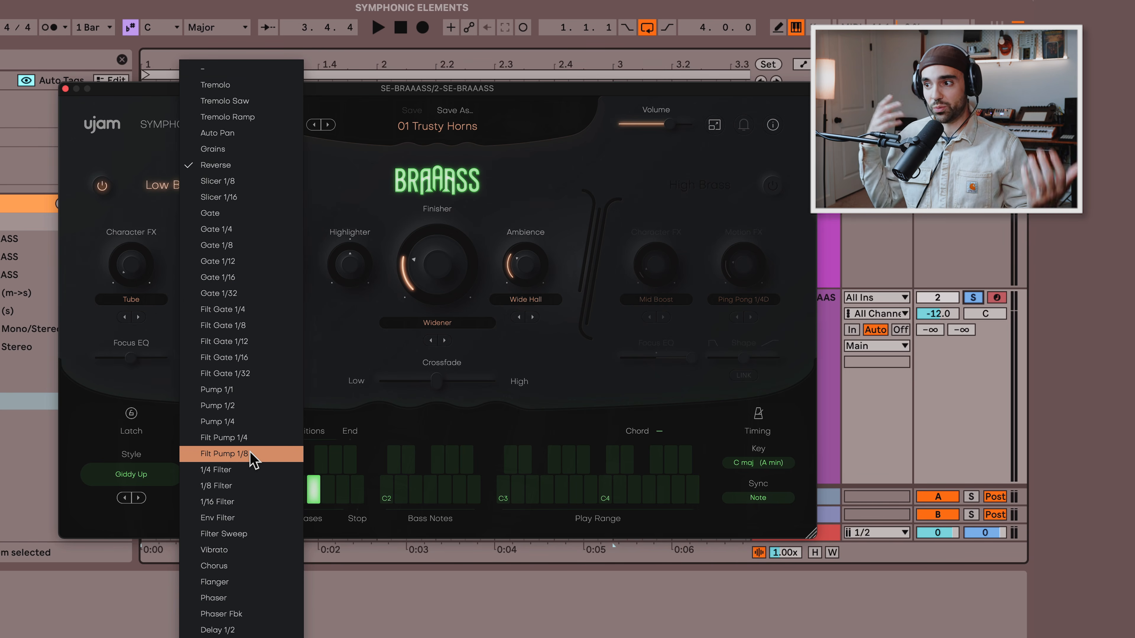
left_click(222, 502)
- Re-enable High Brass, play the clip and sweep the Low Brass Focus EQ down into its negative range
left_click(773, 185)
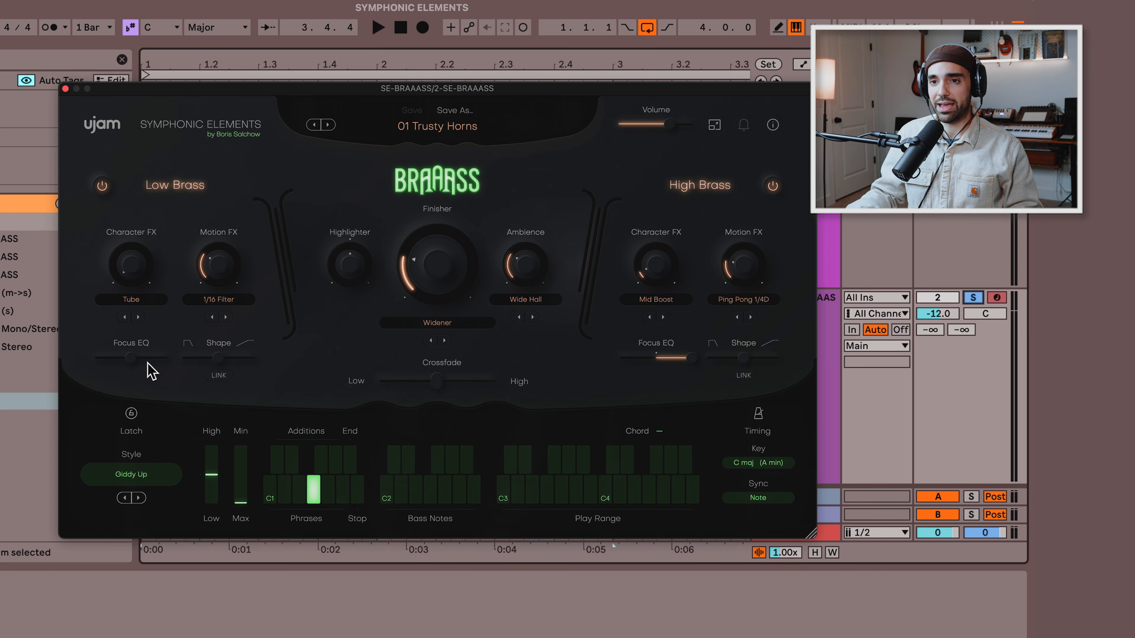
key("space")
left_click_drag(135, 368, 96, 369)
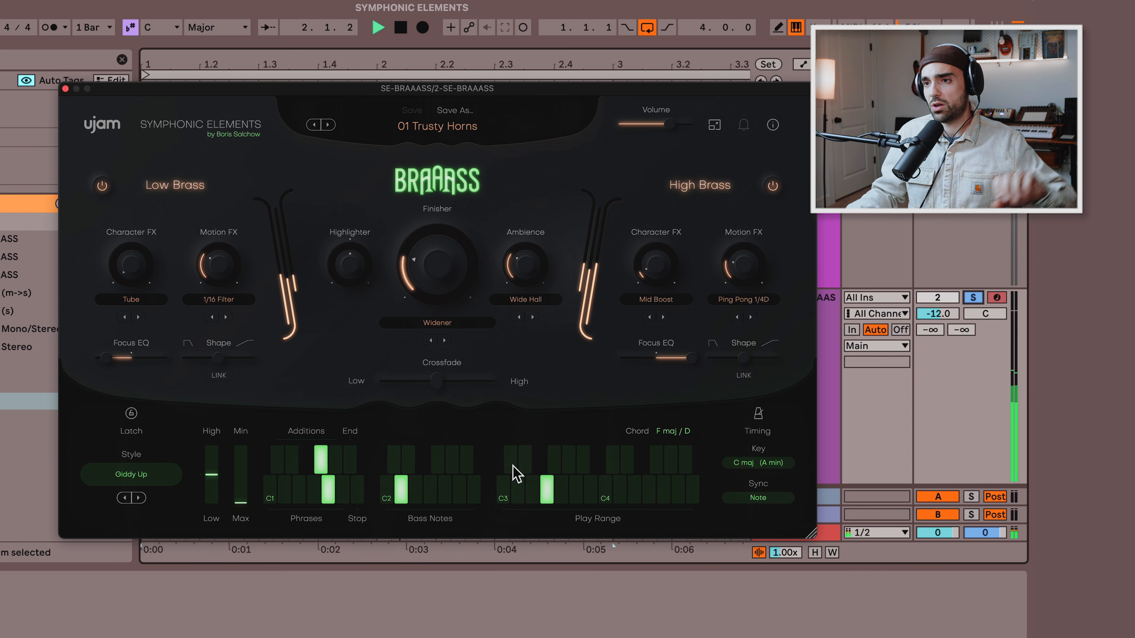
- Sweep the High Brass Focus EQ down to about -93 % and back up high, with Low Brass switched off
left_click_drag(690, 360, 608, 370)
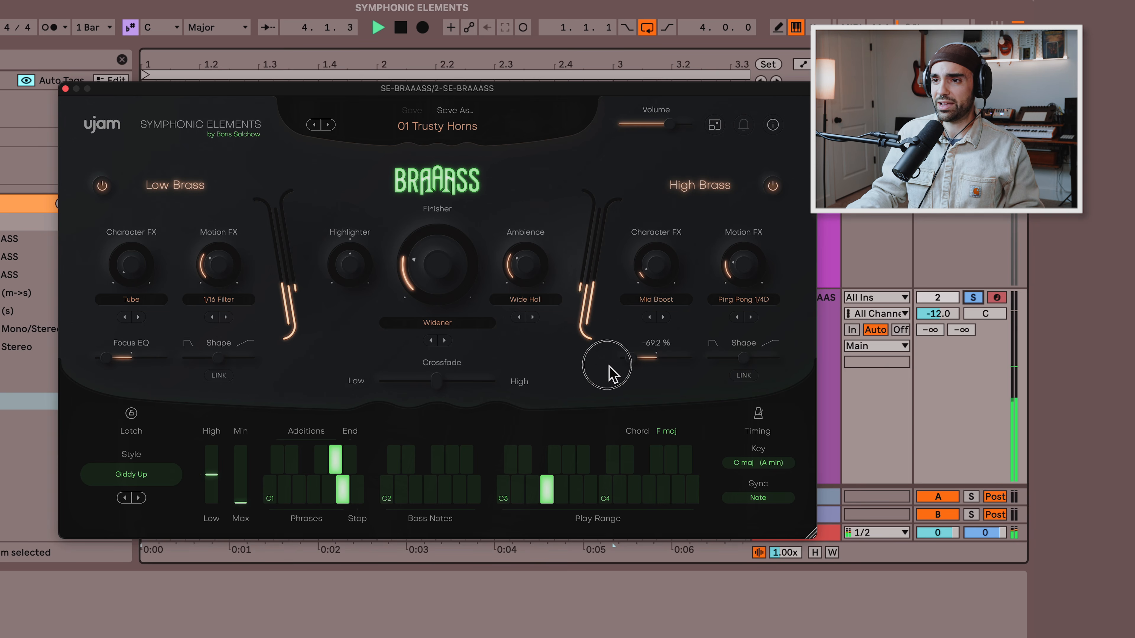
left_click(103, 186)
left_click_drag(632, 368, 620, 363)
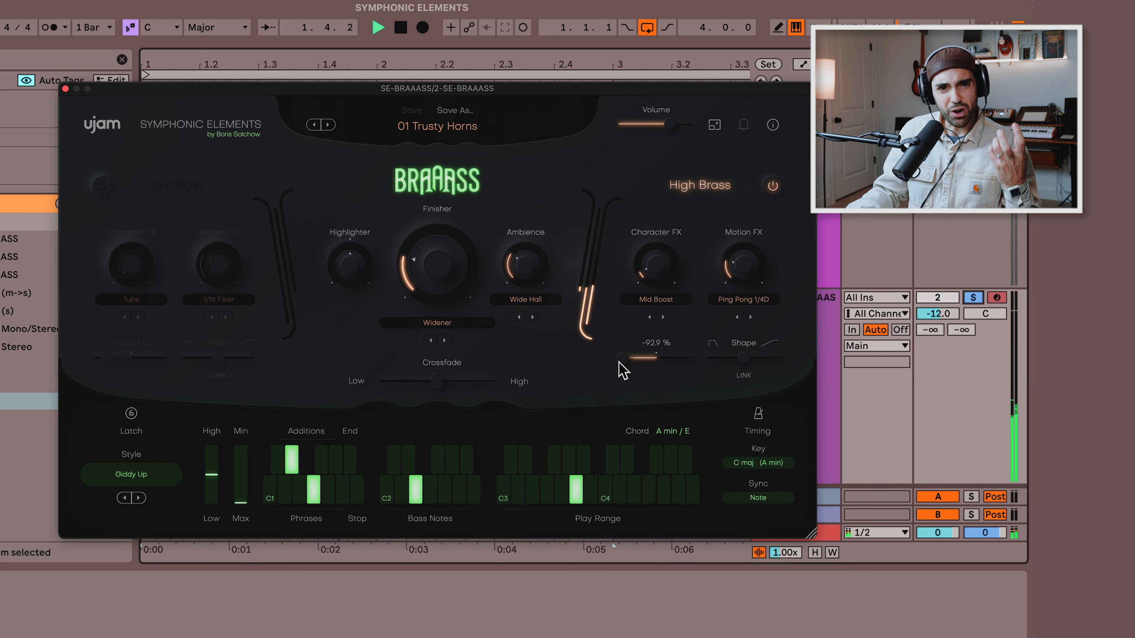
left_click_drag(623, 370, 728, 389)
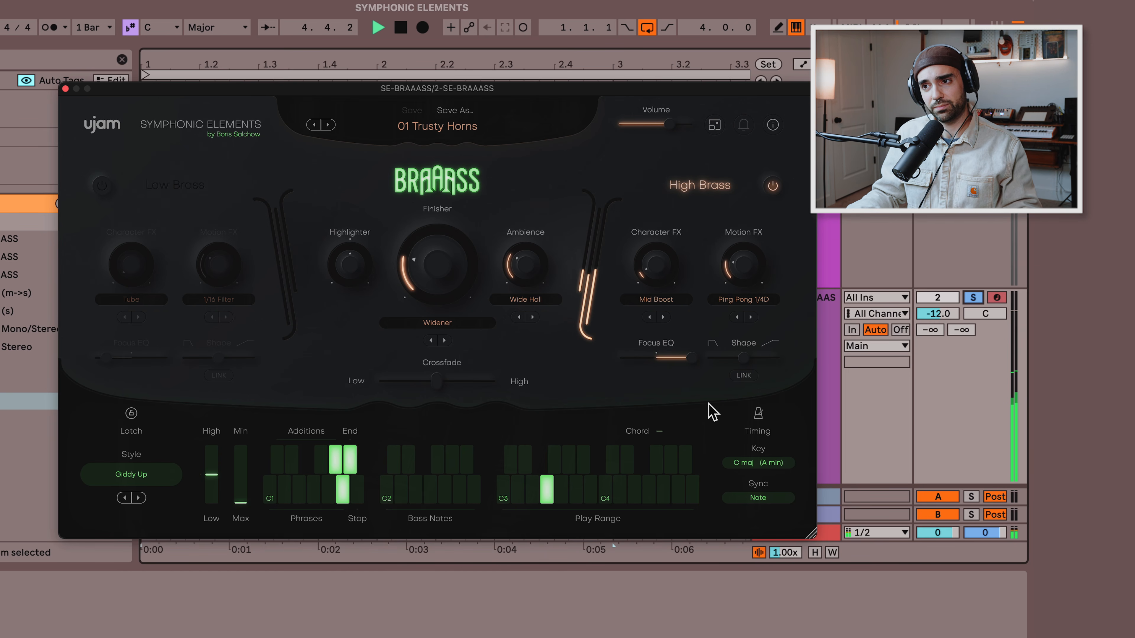
key("space")
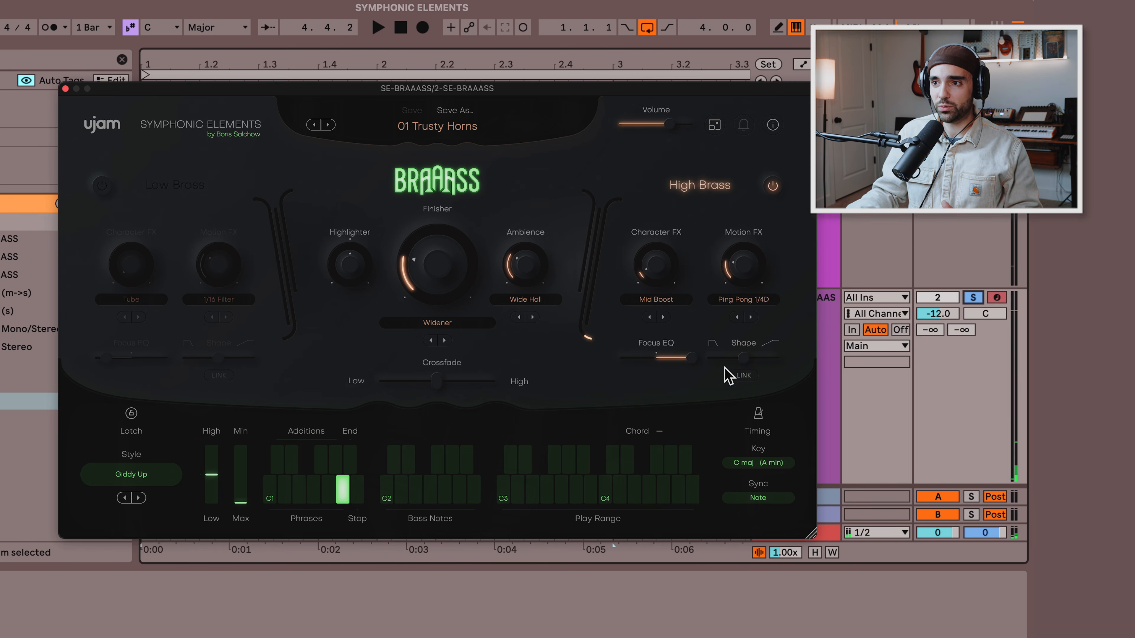
- Audition the High Brass Shape at about +94 %, then return it to the centre and stop playback
left_click_drag(745, 364, 795, 370)
key("space")
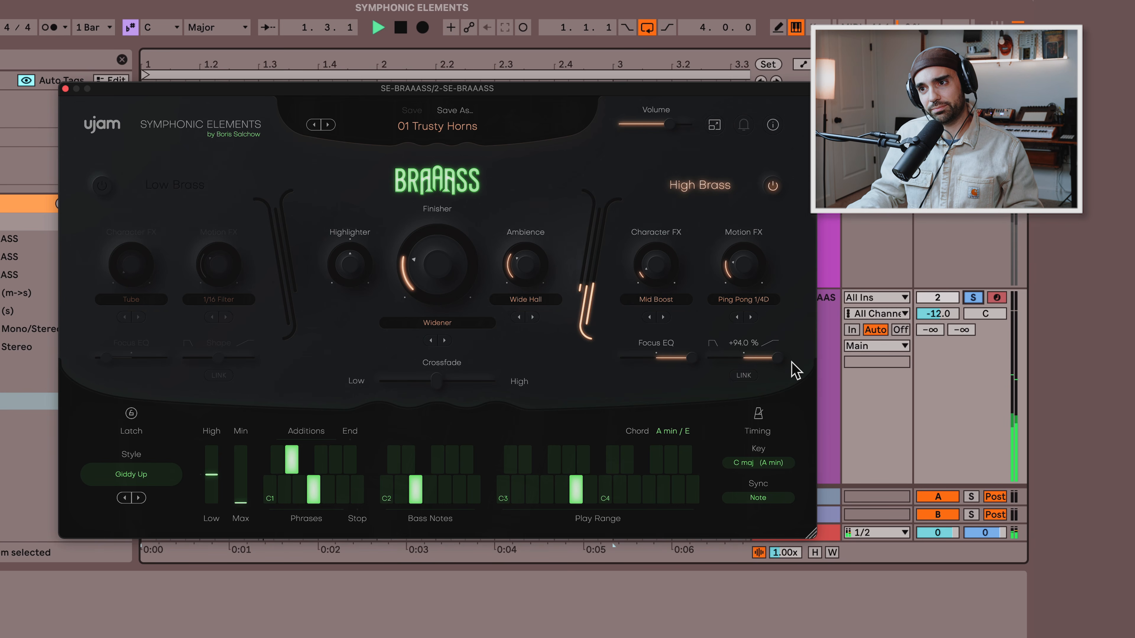
double_click(744, 361)
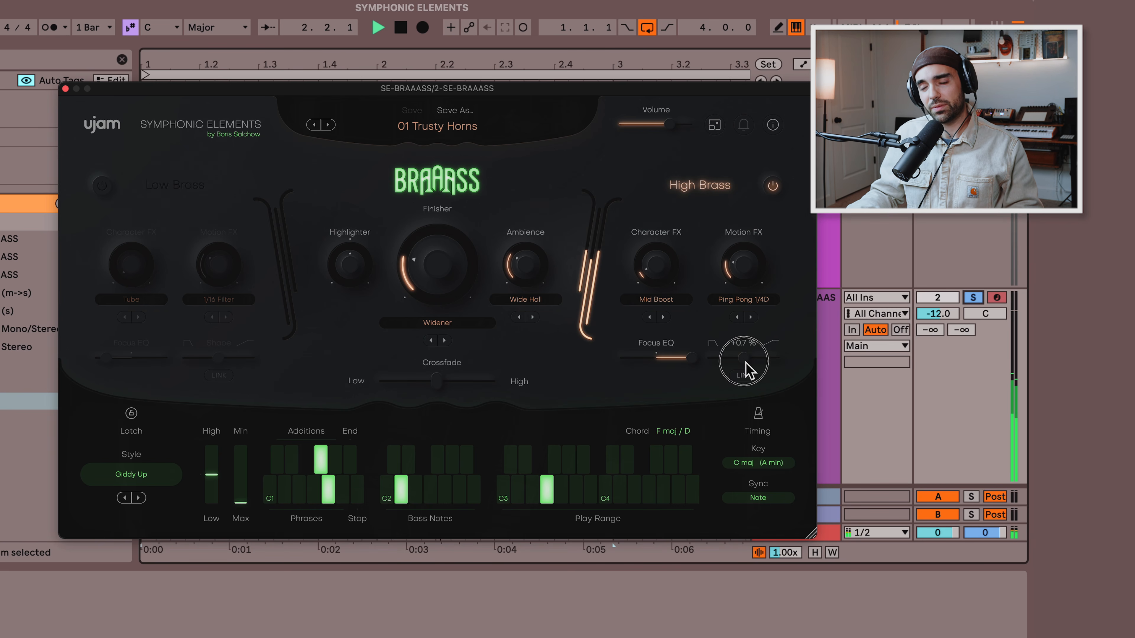
key("space")
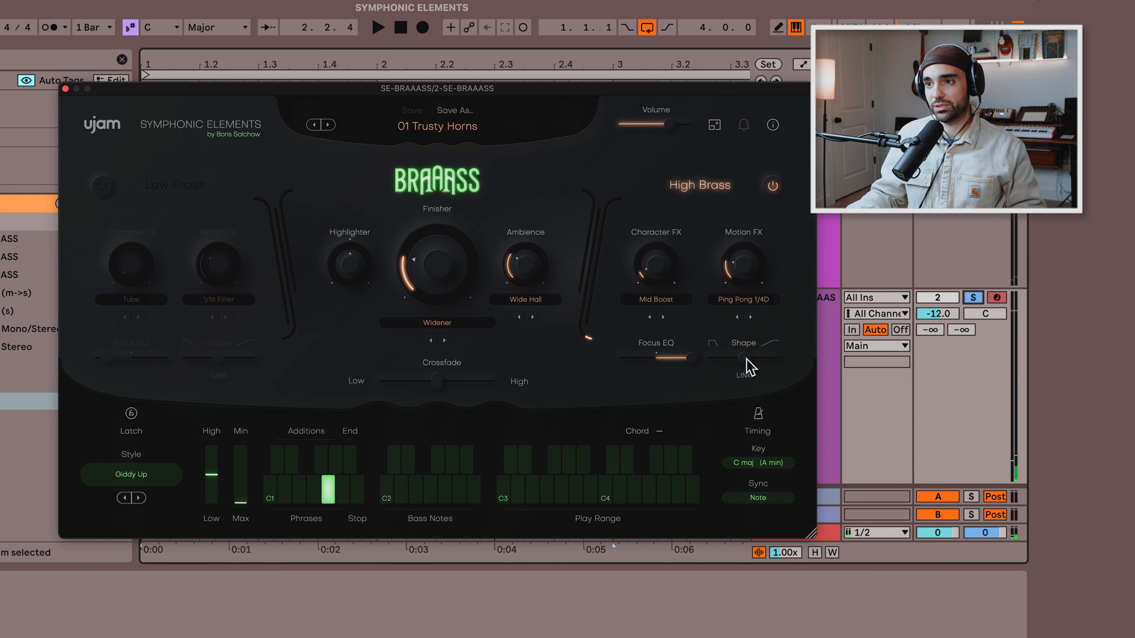
- Audition the High Brass Shape at about -79 %, return it to the centre and re-enable Low Brass
left_click_drag(746, 358, 705, 358)
key("space")
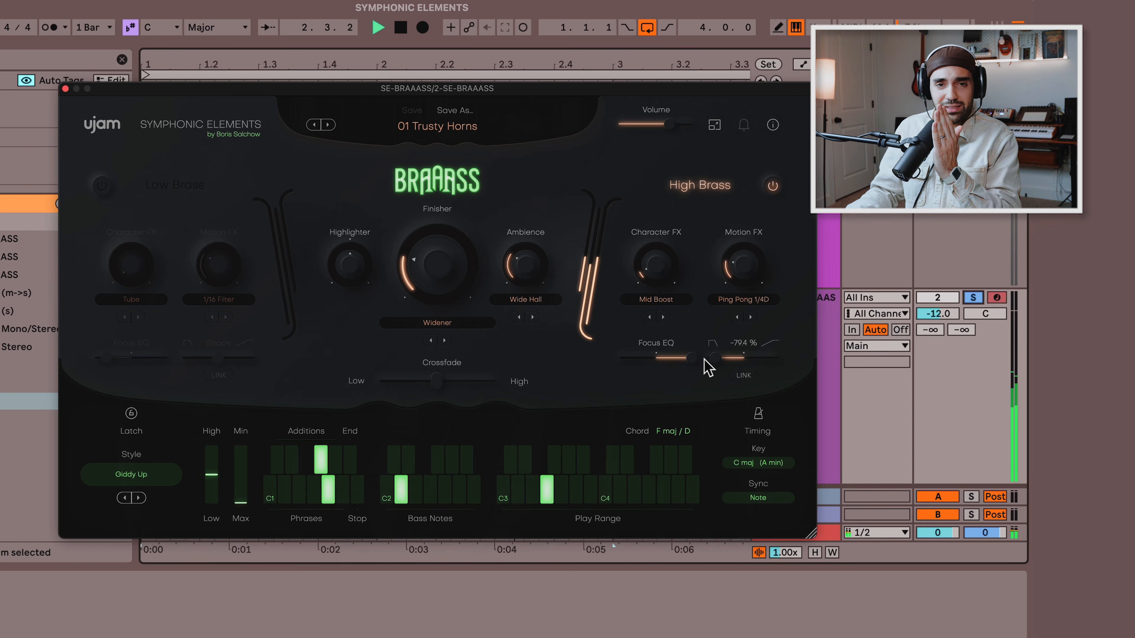
left_click(718, 361)
left_click_drag(718, 361, 756, 373)
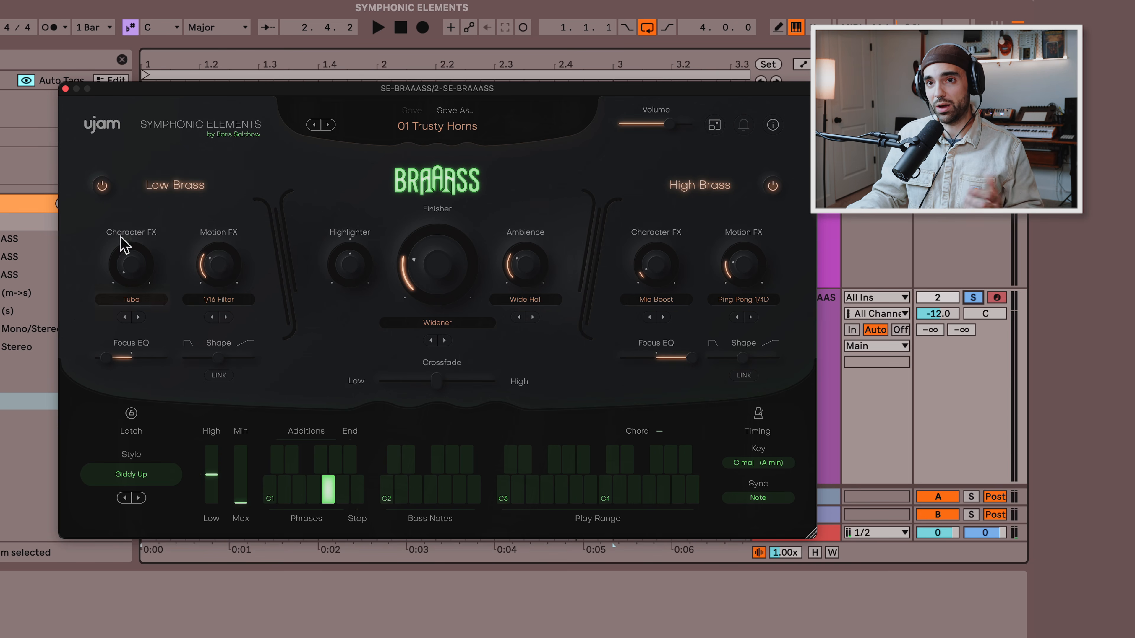
- Close the BRAAASS window, open STRIIIINGS and switch off Low Strings
left_click(65, 88)
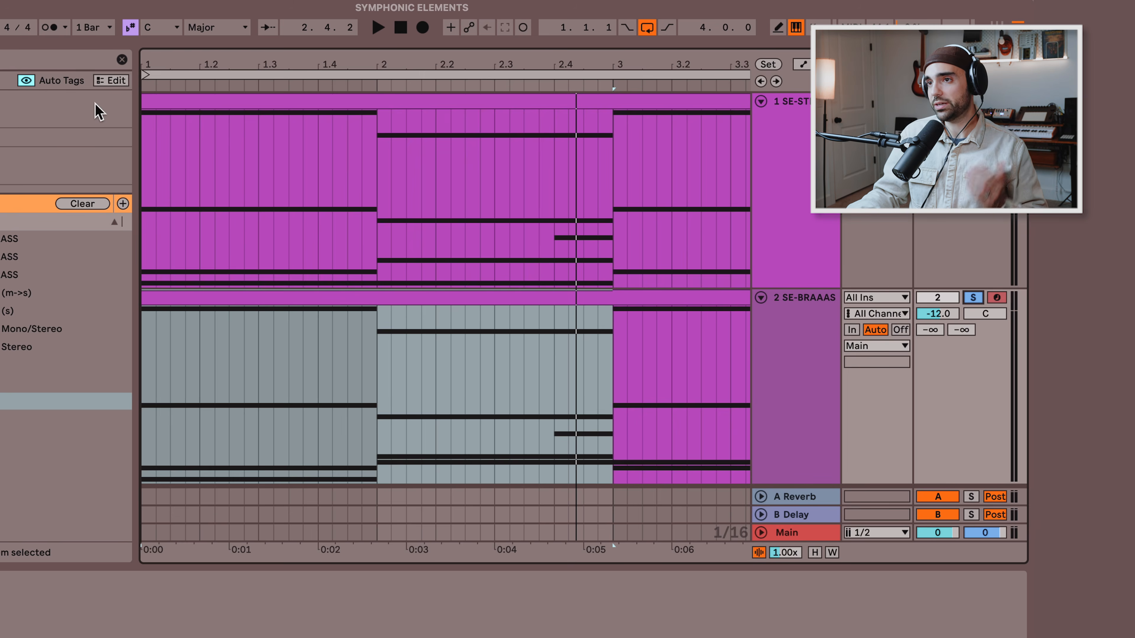
left_click(794, 249)
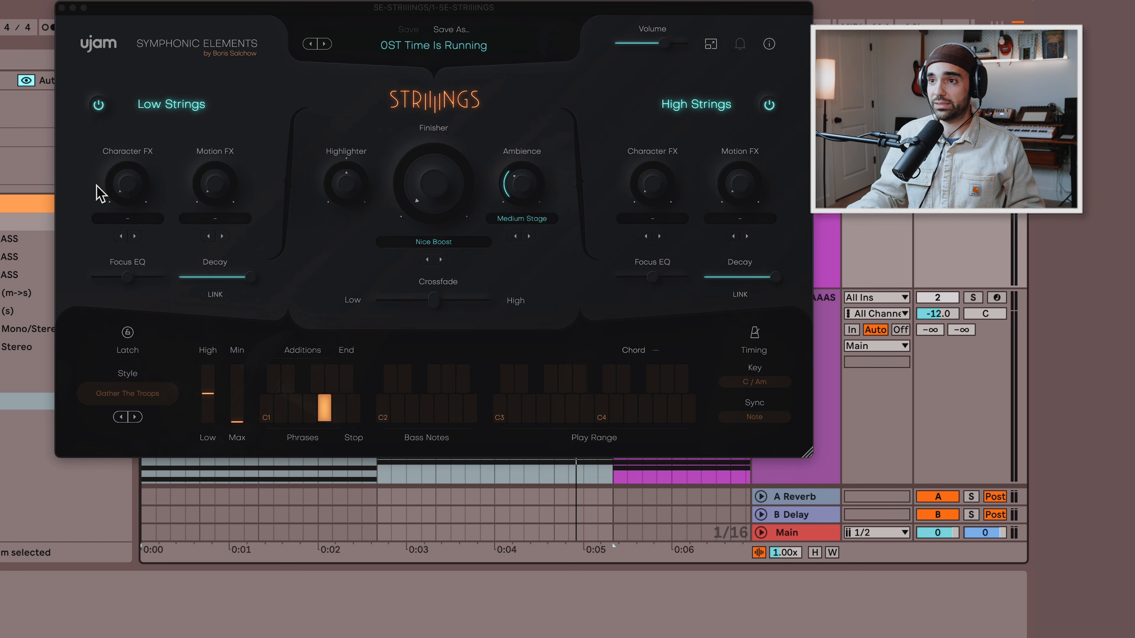
left_click(99, 104)
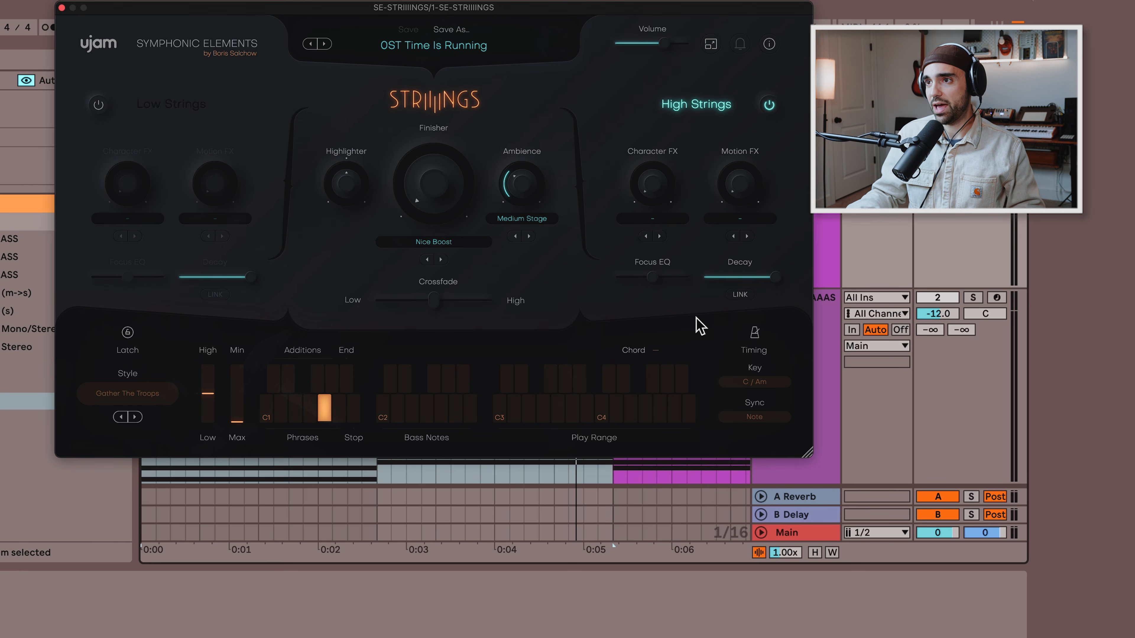
- Set the High Strings Character FX to Bit Crush and raise its amount during playback
left_click(652, 219)
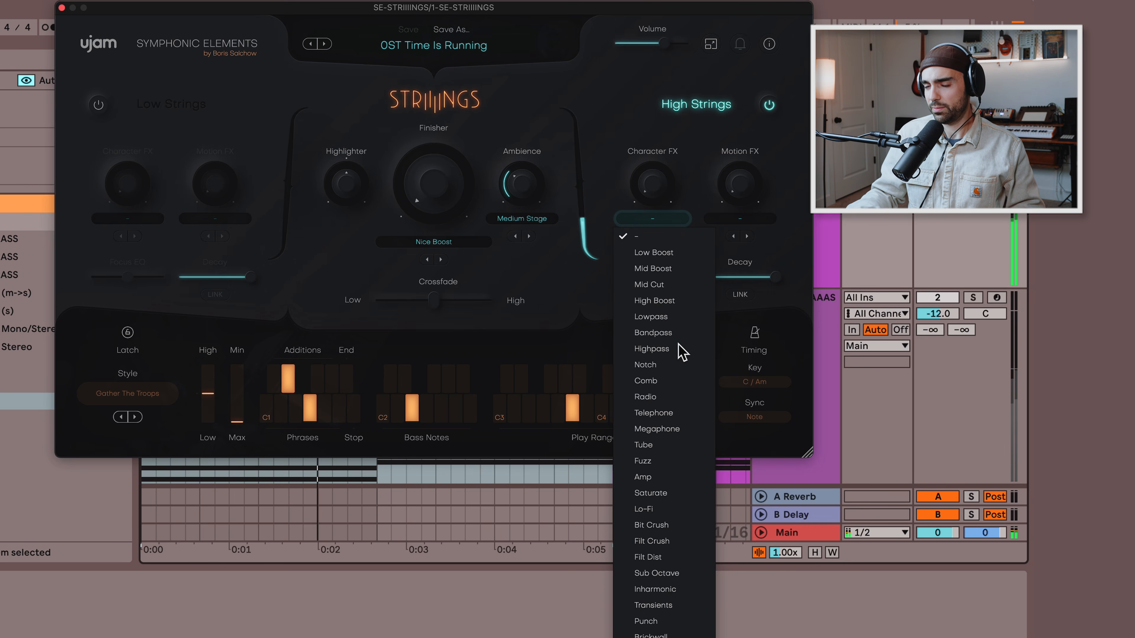
left_click(661, 525)
mouse_move(666, 176)
left_click_drag(666, 176, 664, 99)
- Set the High Strings Motion FX to Delay 1 and raise its amount
left_click(736, 226)
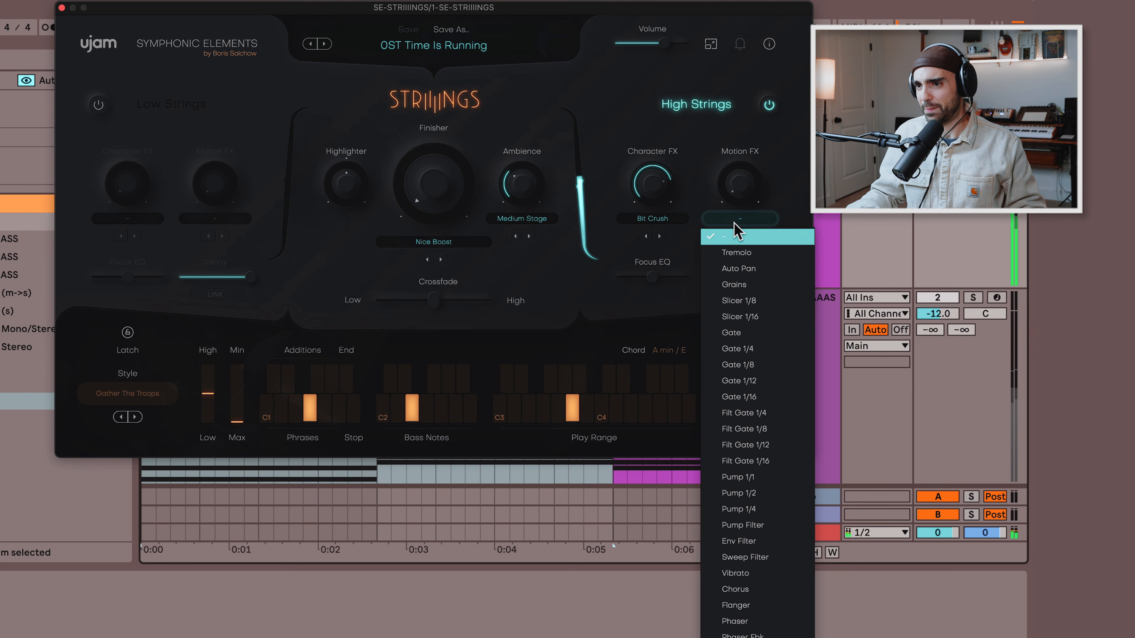
left_click(755, 633)
left_click_drag(734, 173, 702, 90)
- Turn the High Strings Character FX and Motion FX amounts all the way down
left_click_drag(653, 176, 649, 218)
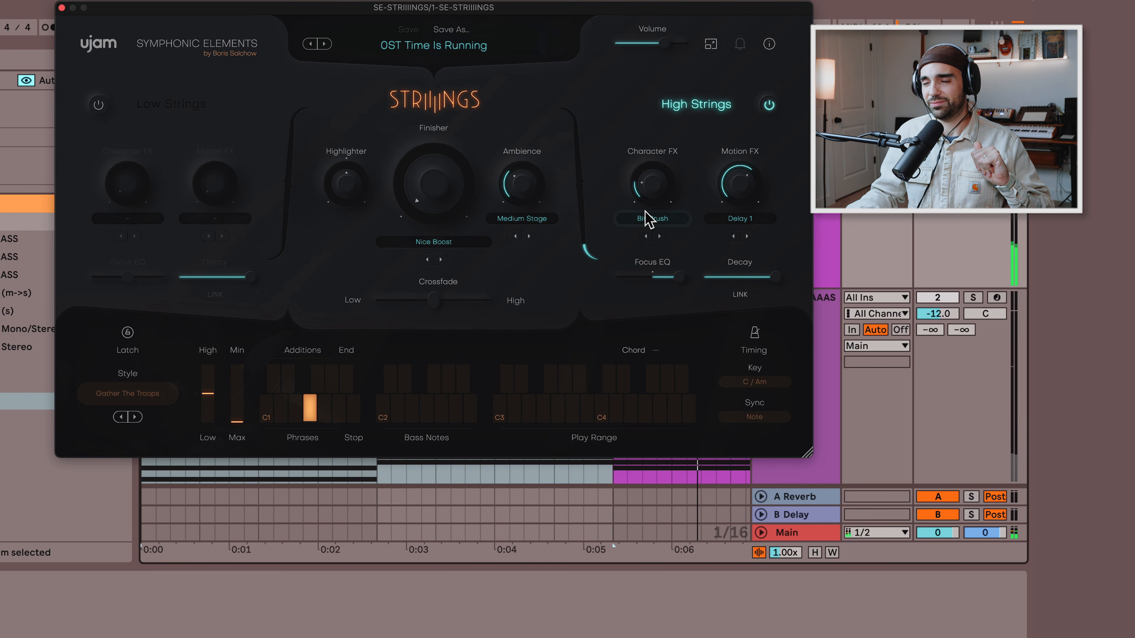
left_click_drag(647, 181, 668, 315)
left_click_drag(746, 193, 759, 476)
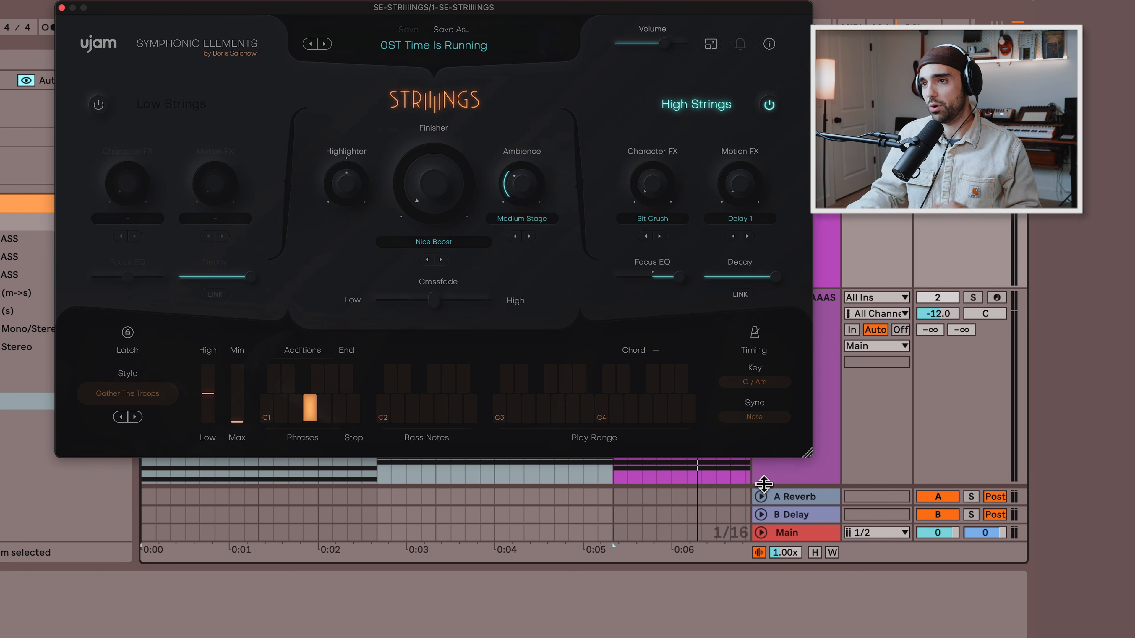
- Lower the High Strings Decay to its minimum during playback, and raise it most of the way back up
left_click(776, 278)
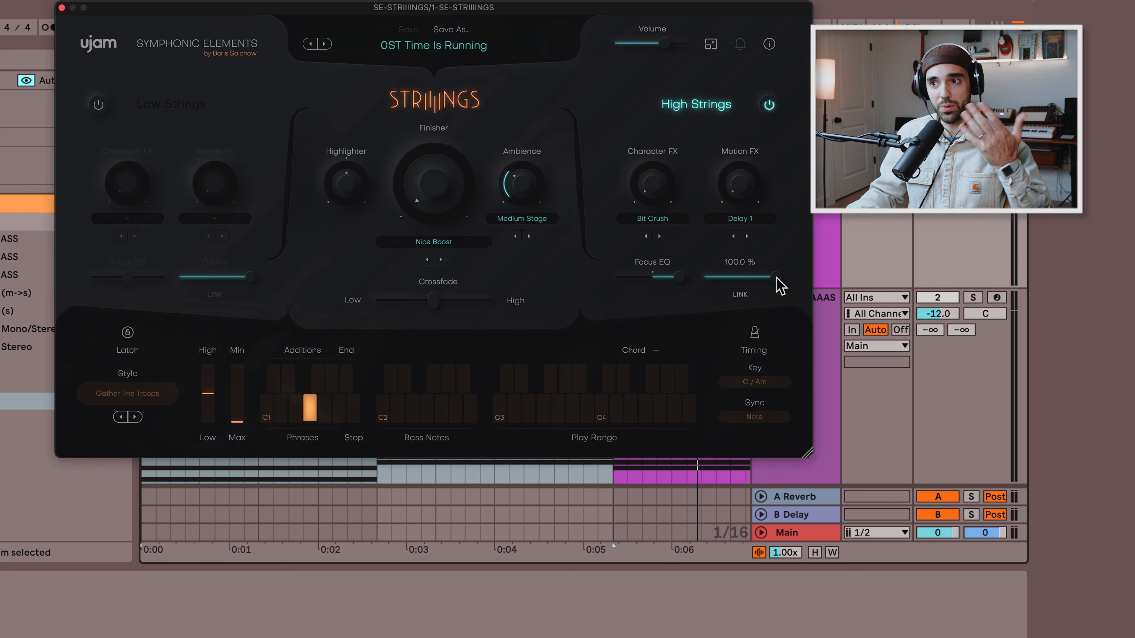
key("space")
left_click_drag(780, 286, 668, 317)
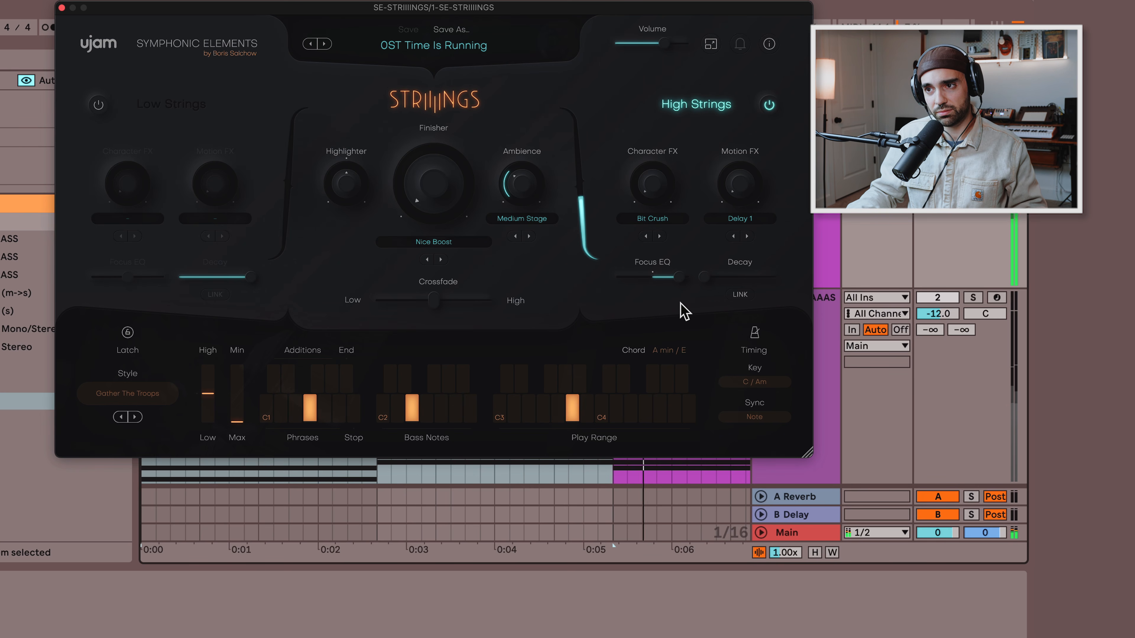
mouse_move(711, 286)
left_mouse_down()
mouse_move(699, 296)
mouse_move(684, 286)
mouse_move(706, 296)
left_mouse_up()
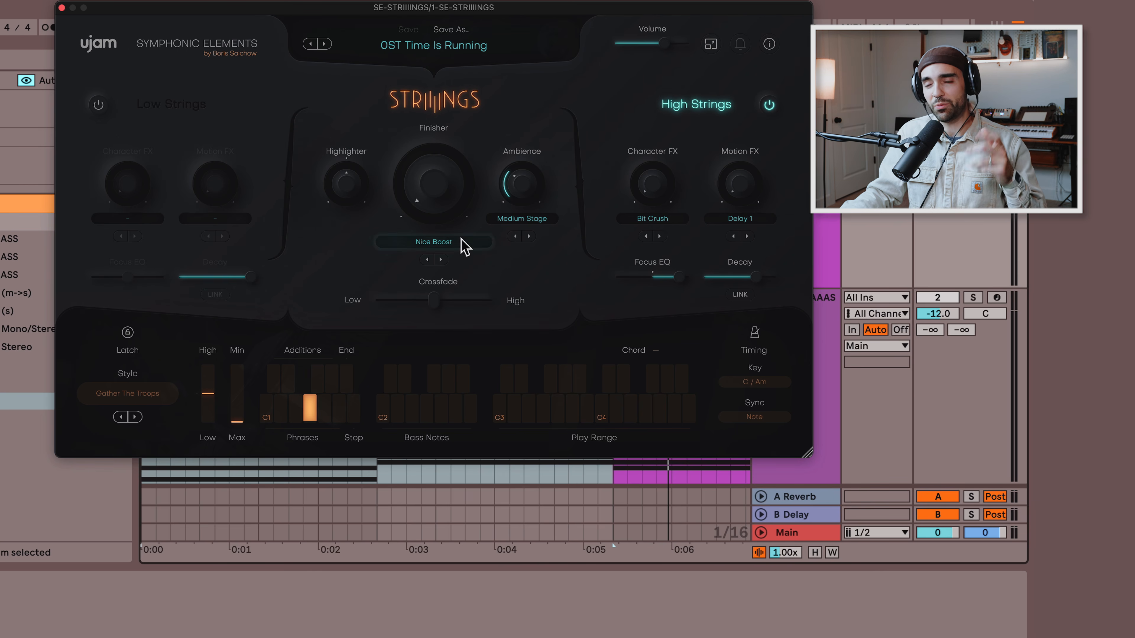
- Close the STRIIIINGS window, loop bars 7 to 11 with drum track 13 soloed, and open its DRUMS instrument
left_click(62, 8)
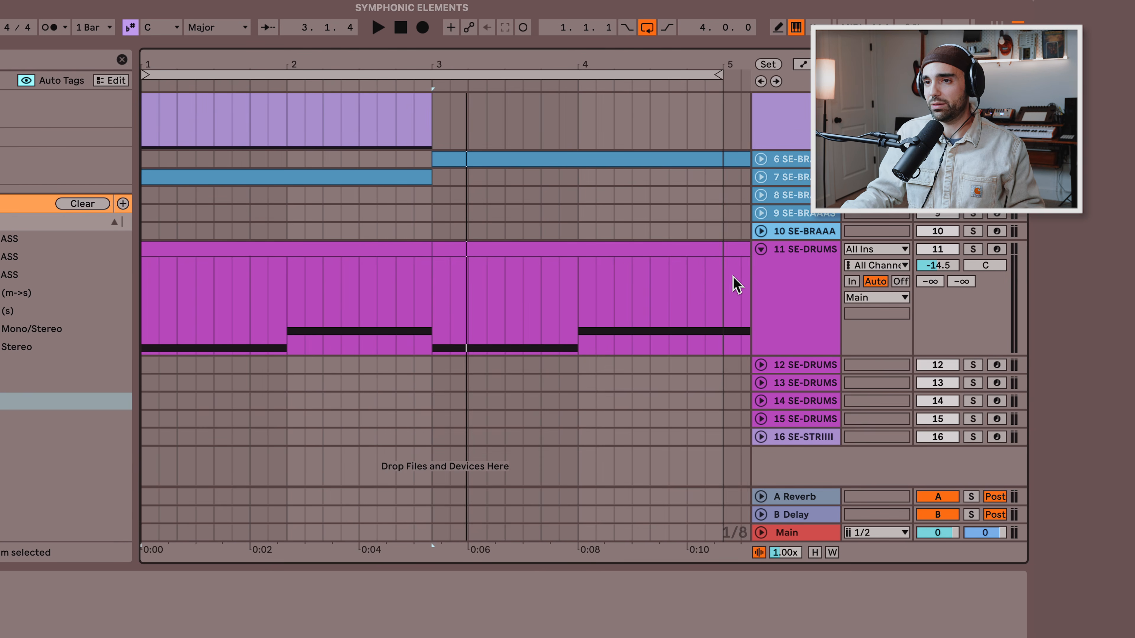
scroll(595, 309, "right", 10)
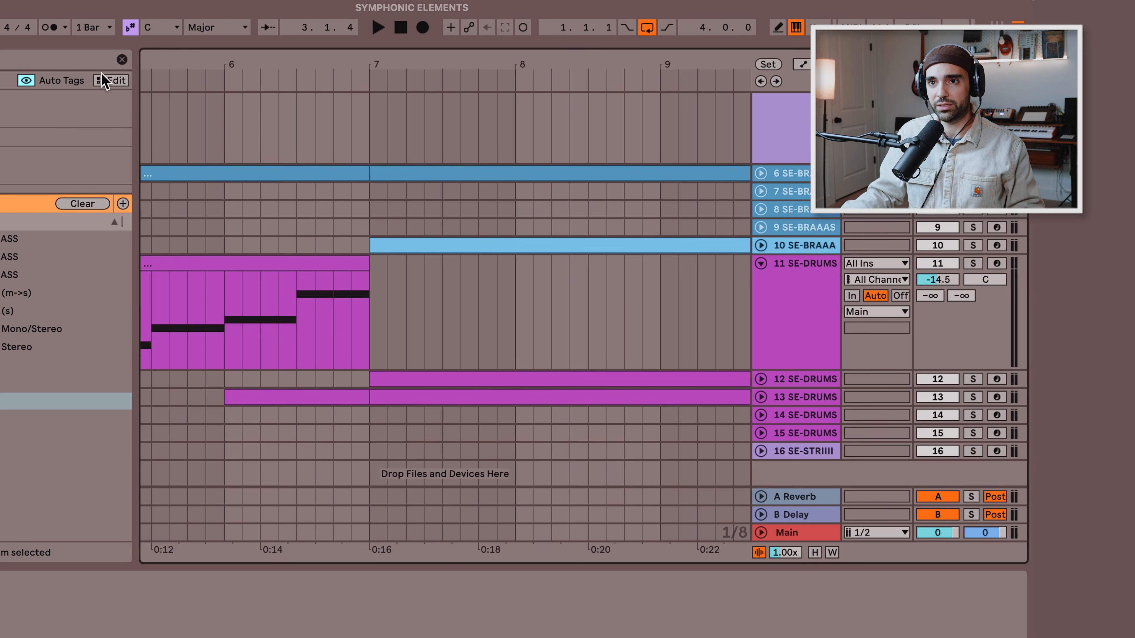
mouse_move(169, 65)
left_mouse_down()
mouse_move(280, 74)
mouse_move(152, 76)
left_mouse_up()
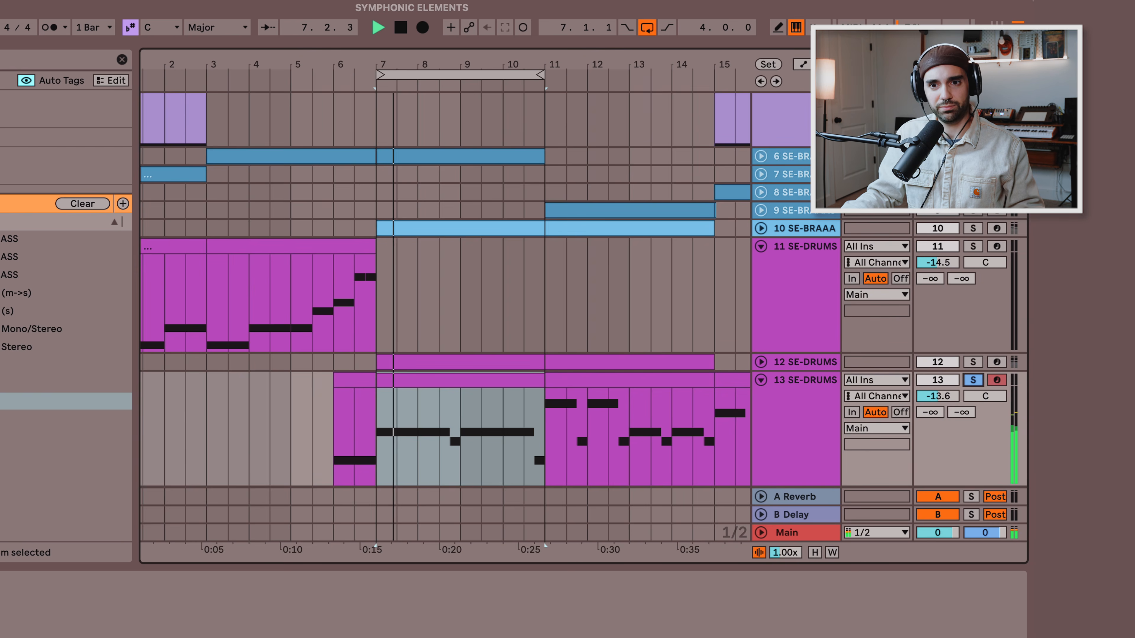
key("alt+super+p")
left_click_drag(413, 67, 314, 94)
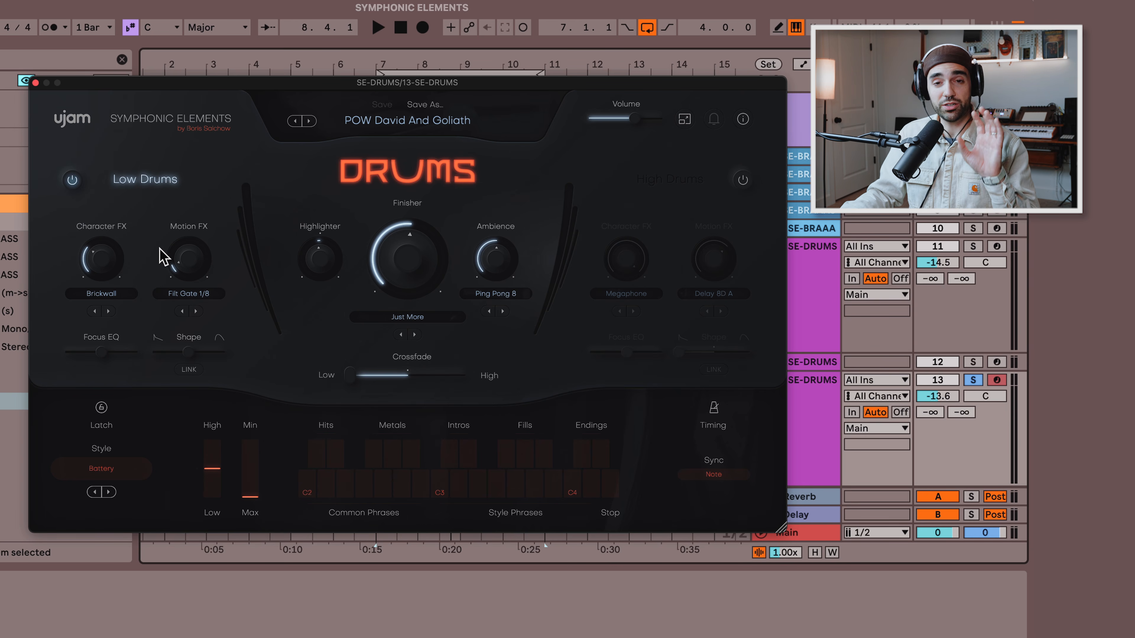
- Play the looped drum part, close the DRUMS window and examine the notes in the track 13 clip
key("space")
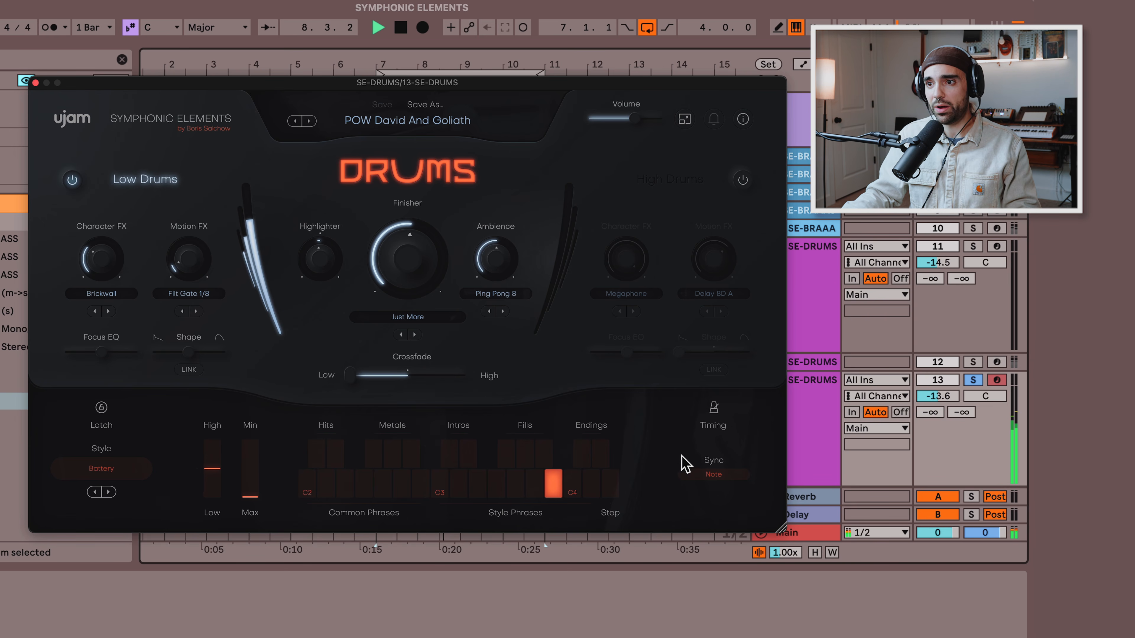
key("space")
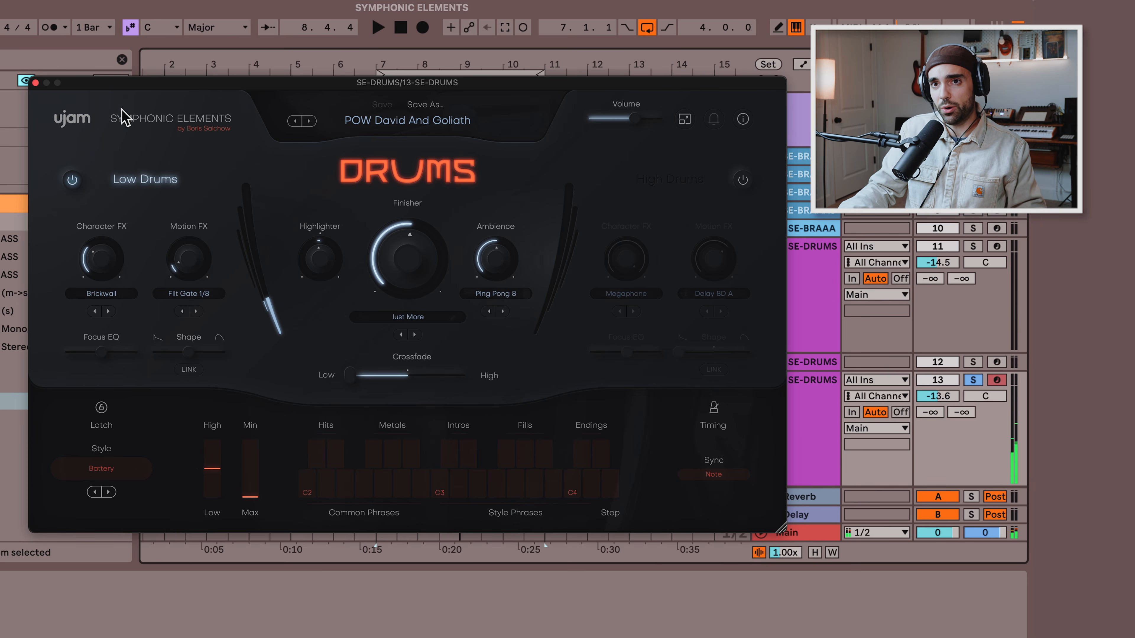
left_click(35, 83)
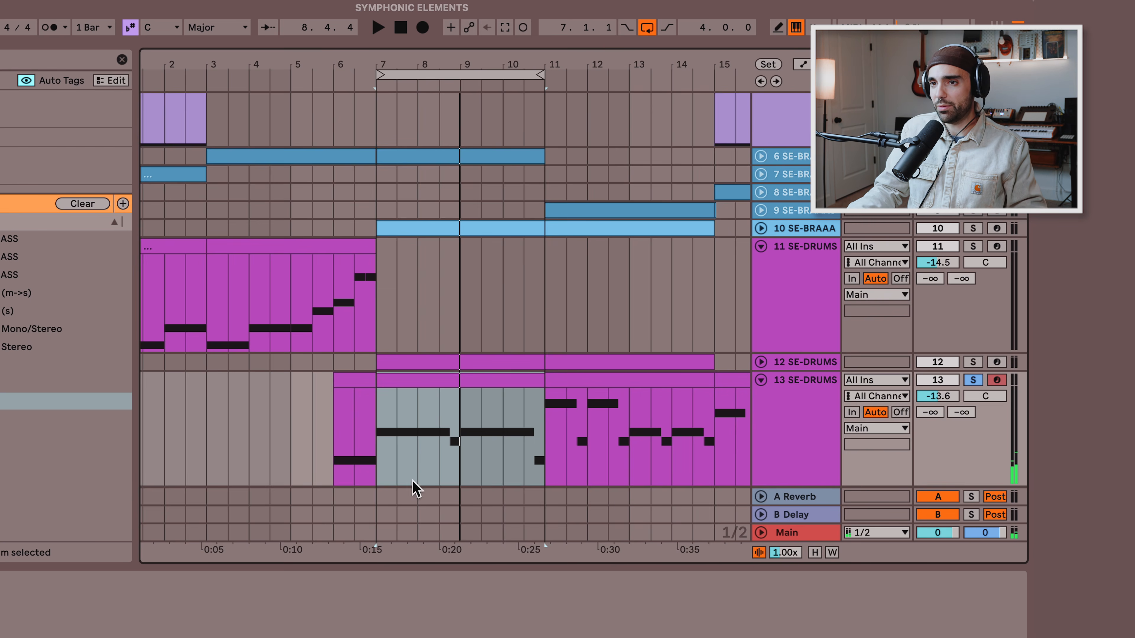
double_click(426, 394)
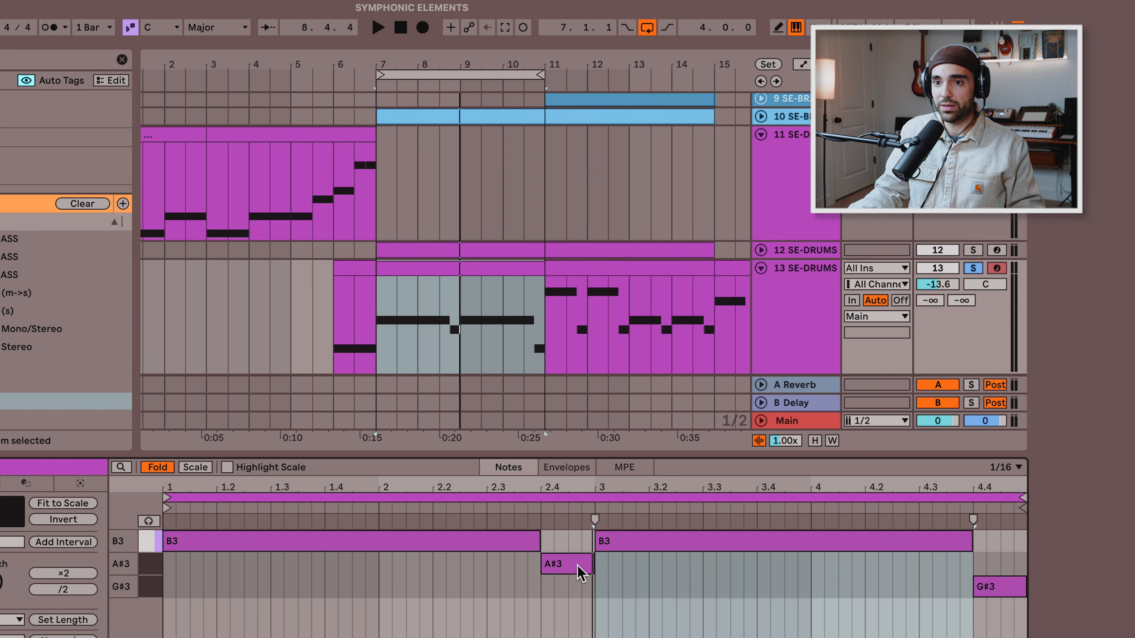
- Reopen the DRUMS instrument on track 13 and play the loop to watch which phrase keys it triggers
left_click(807, 344)
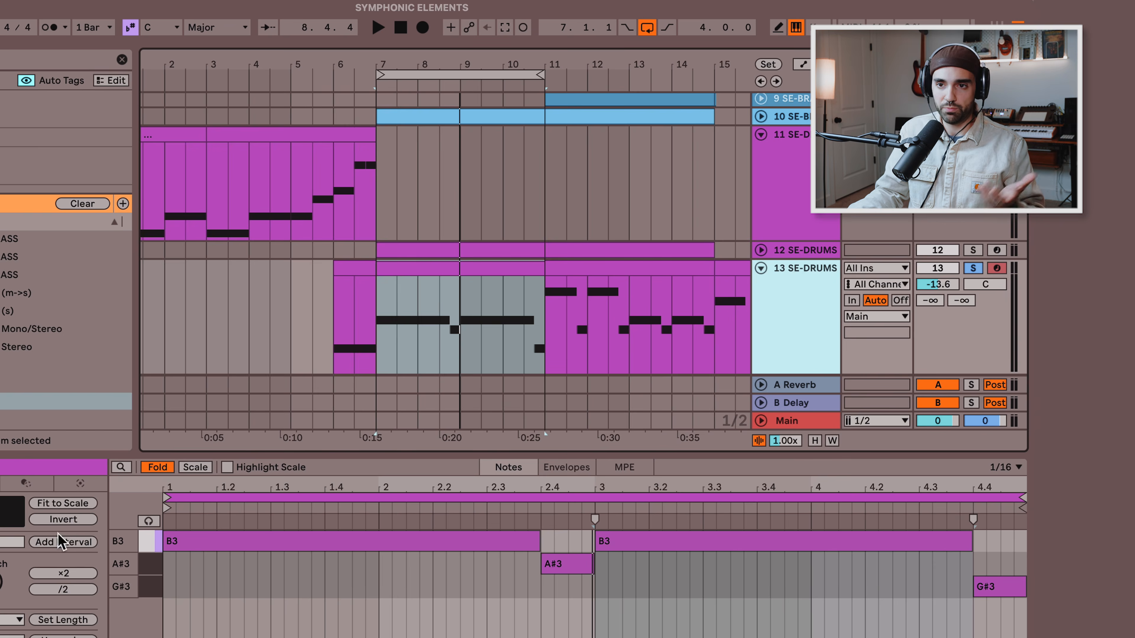
double_click(778, 326)
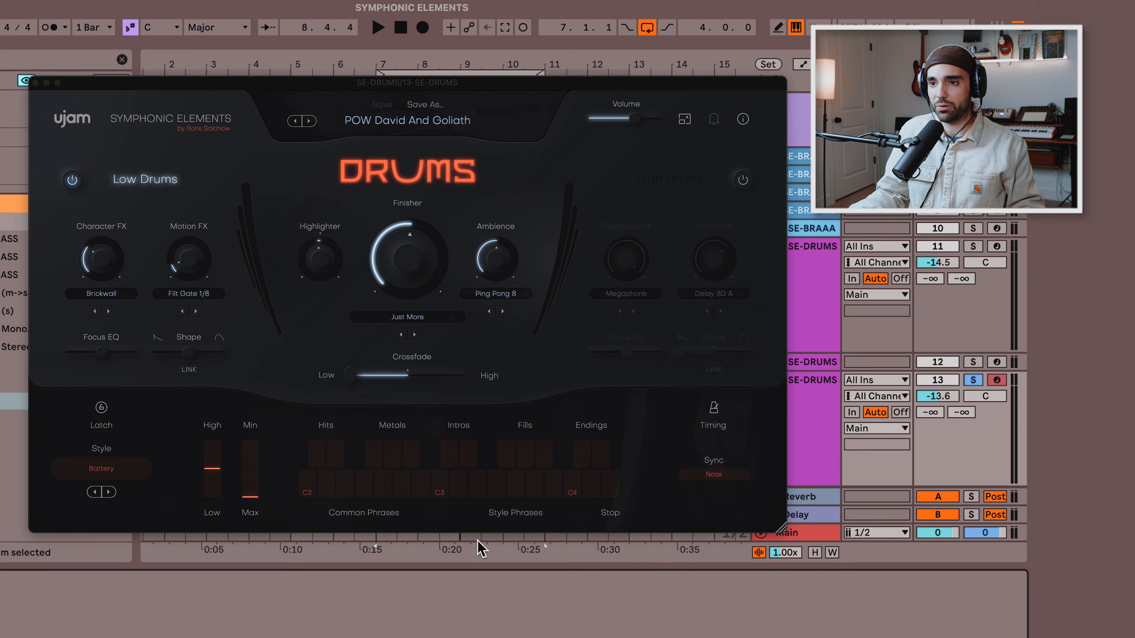
key("space")
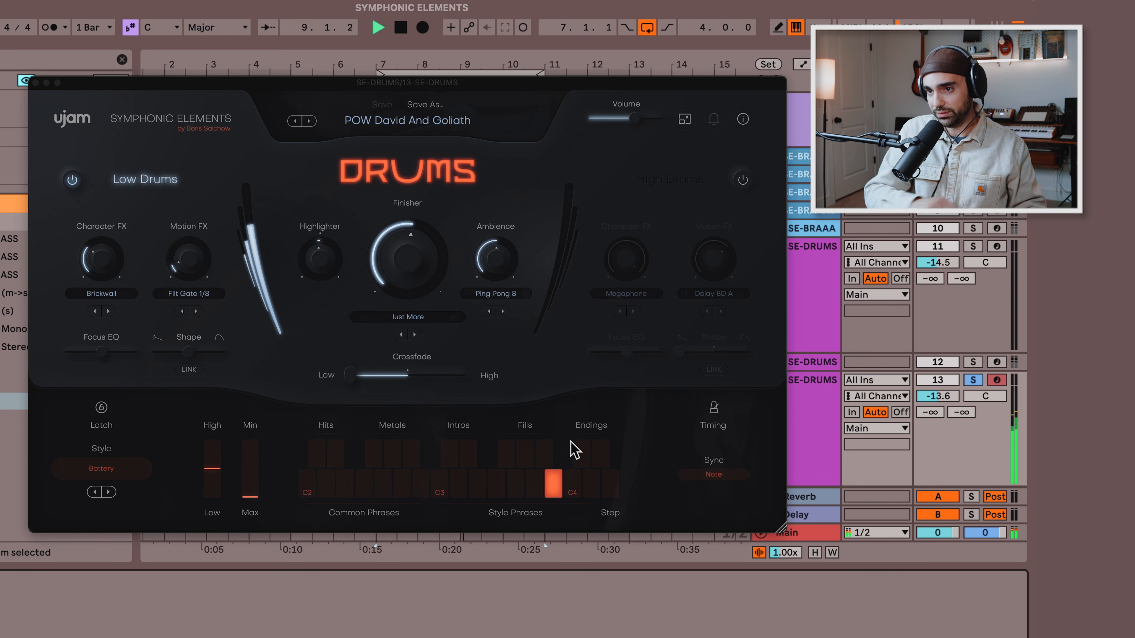
key("space")
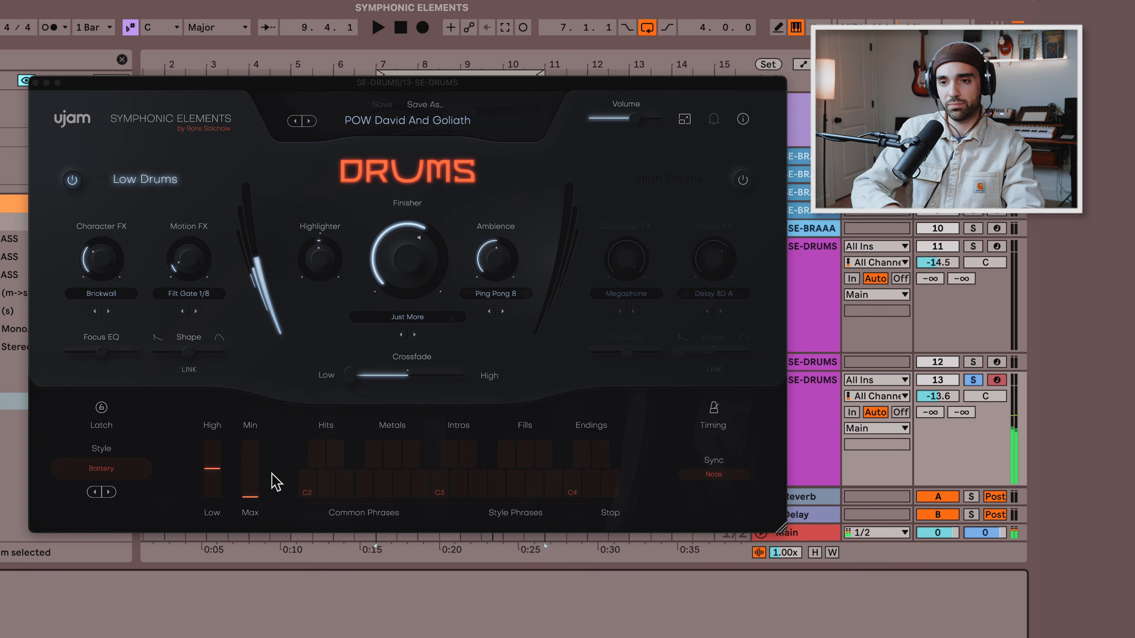
- Audition the Carol Of Drums, Rain Dance and Spread Accents styles, return to Battery, and leave High Drums switched off
left_click(109, 491)
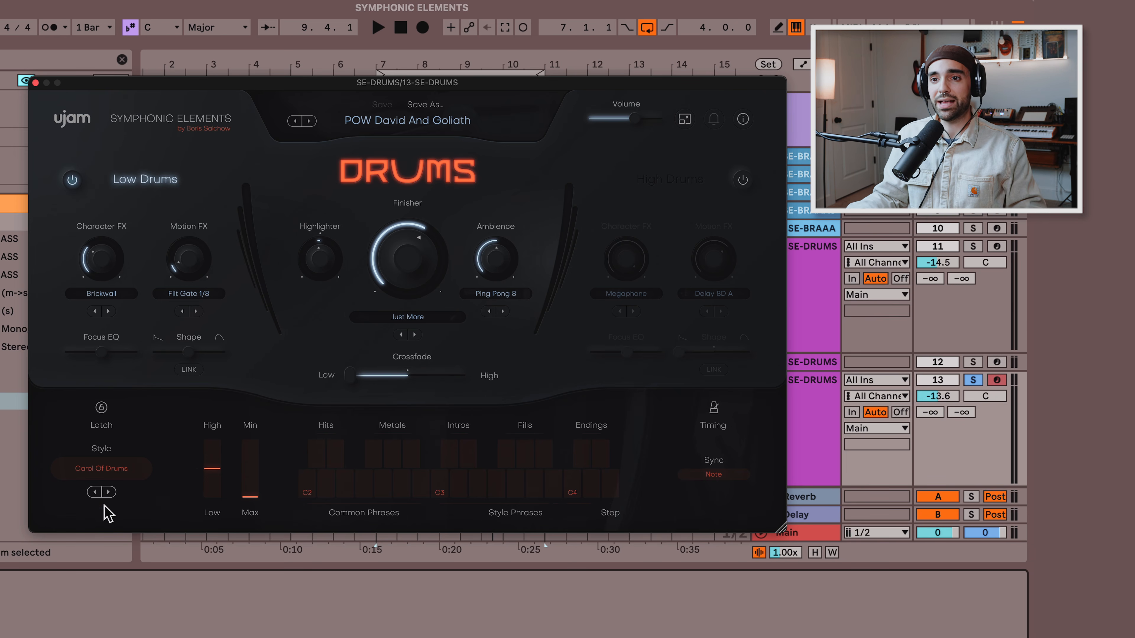
key("space")
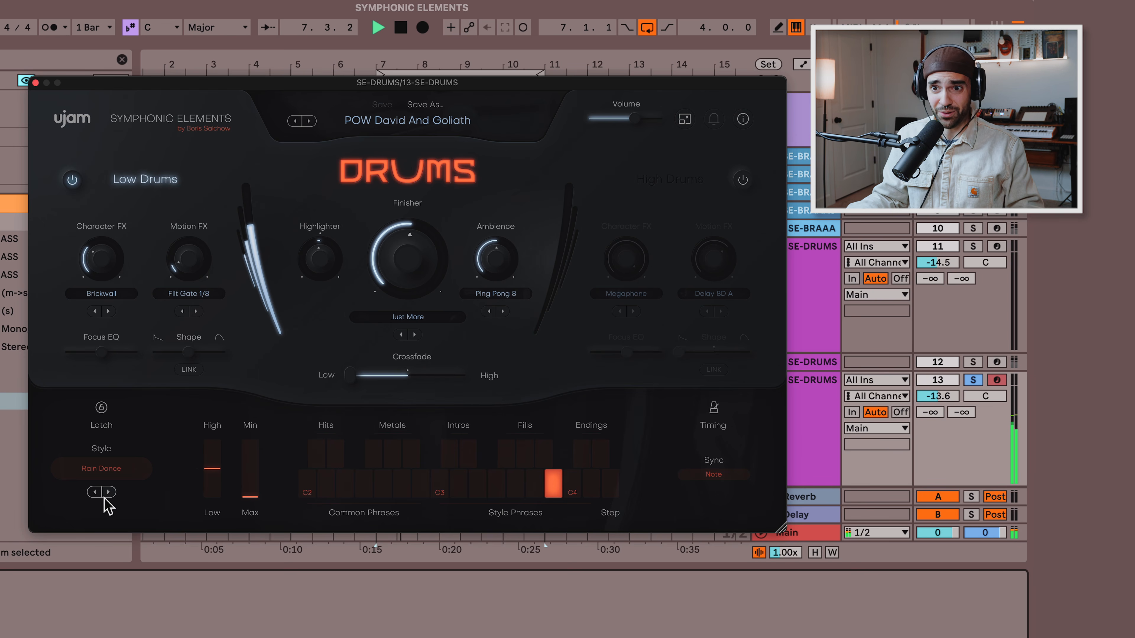
left_click(108, 492)
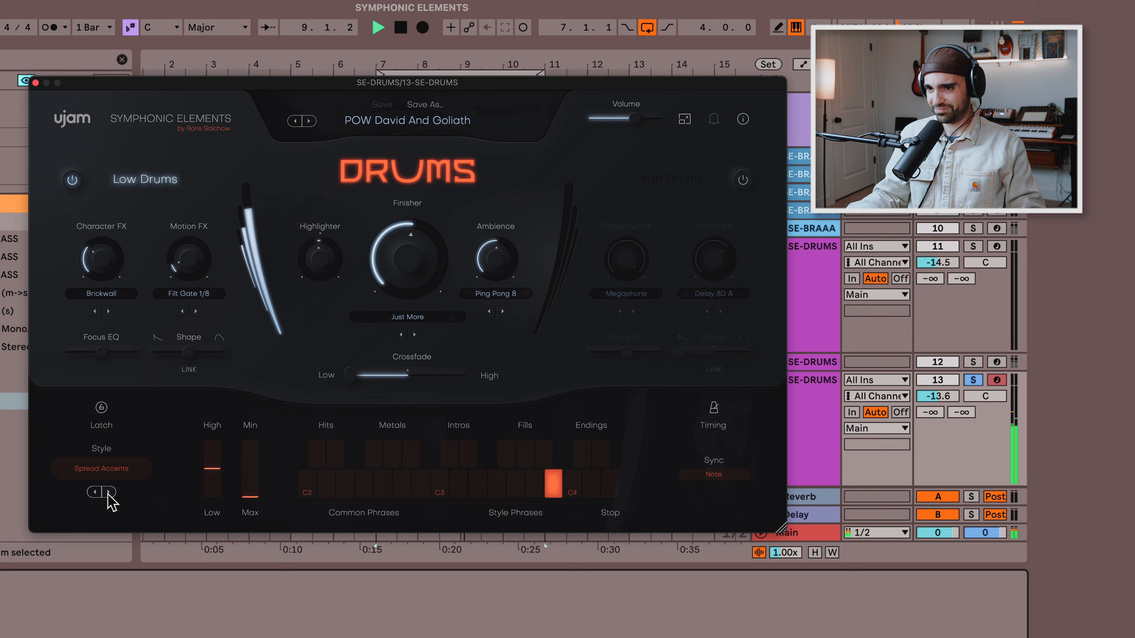
left_click(95, 492)
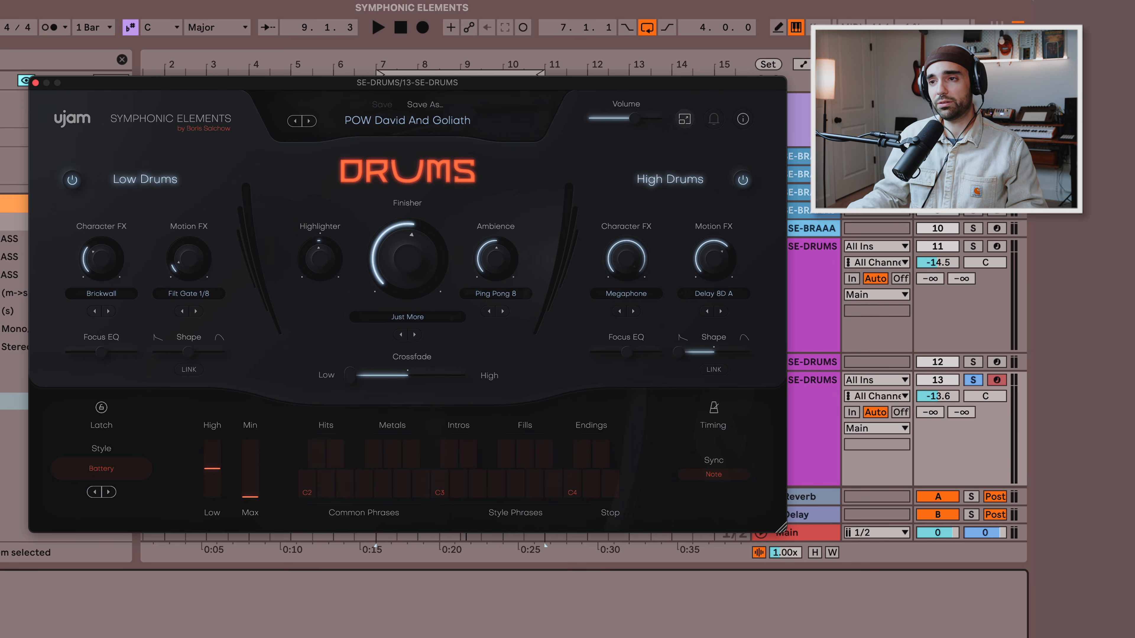
left_click(742, 180)
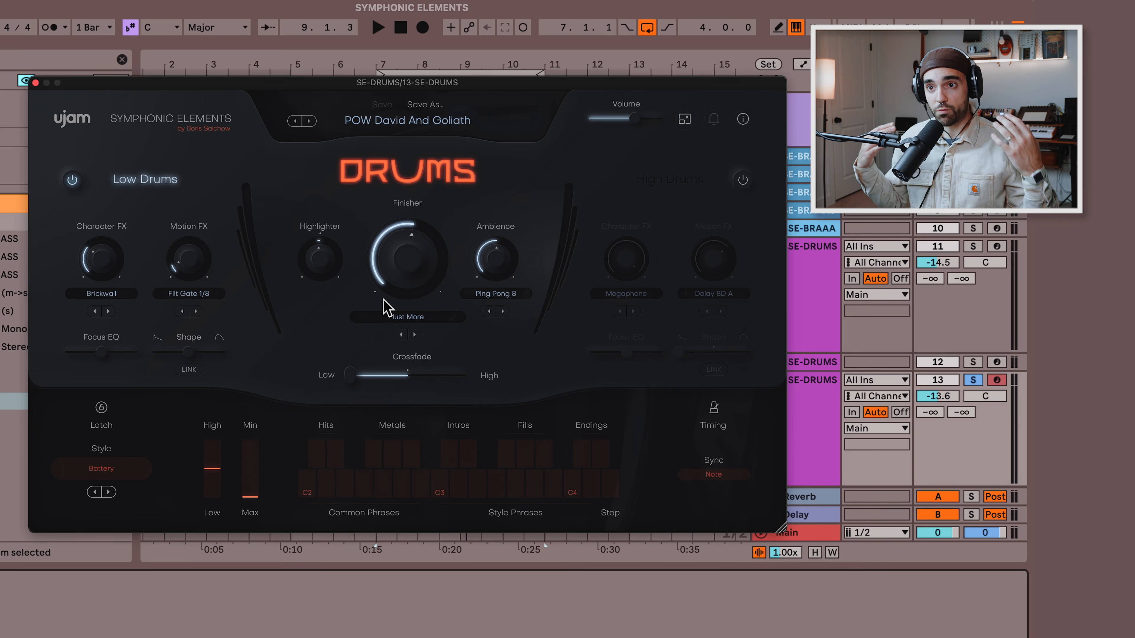
- Sweep the DRUMS Highlighter amount during playback and return it to the centre
mouse_move(319, 252)
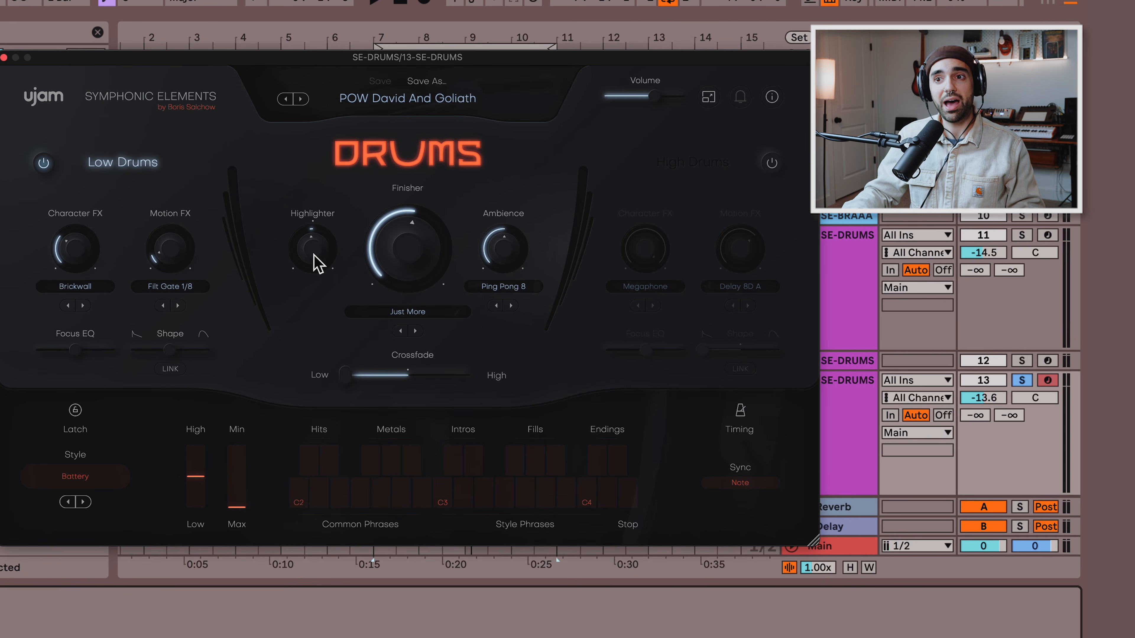
key("space")
mouse_move(311, 253)
left_mouse_down()
mouse_move(317, 193)
mouse_move(319, 326)
mouse_move(318, 250)
left_mouse_up()
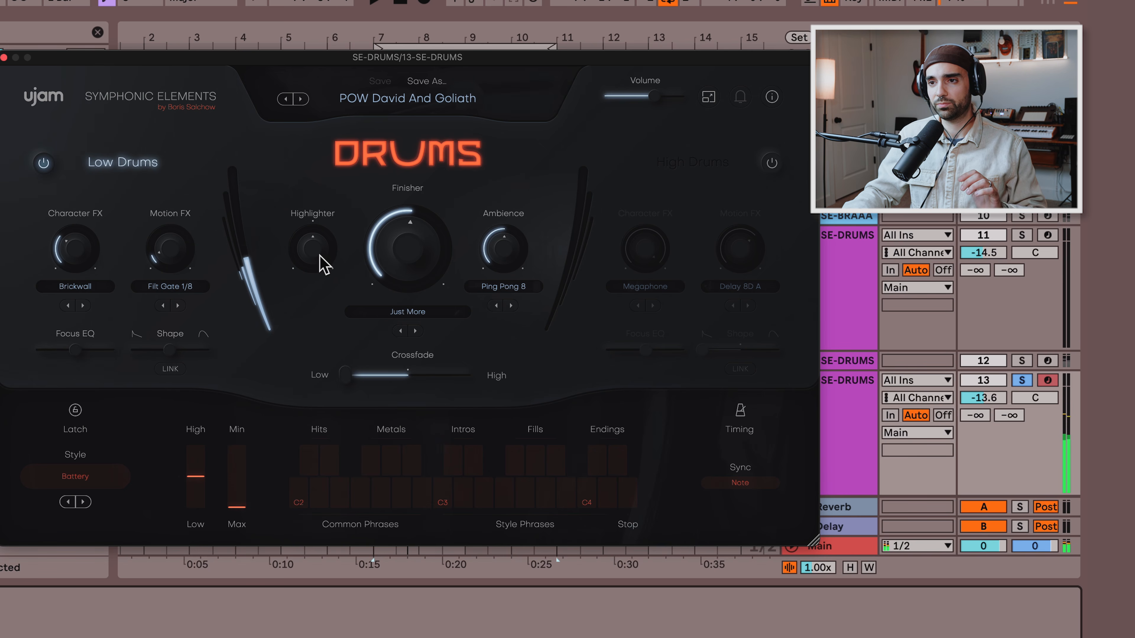
- Look over the Ambience presets, keep Ping Pong 8 and vary its amount during playback, settling around 48 %
left_click(513, 287)
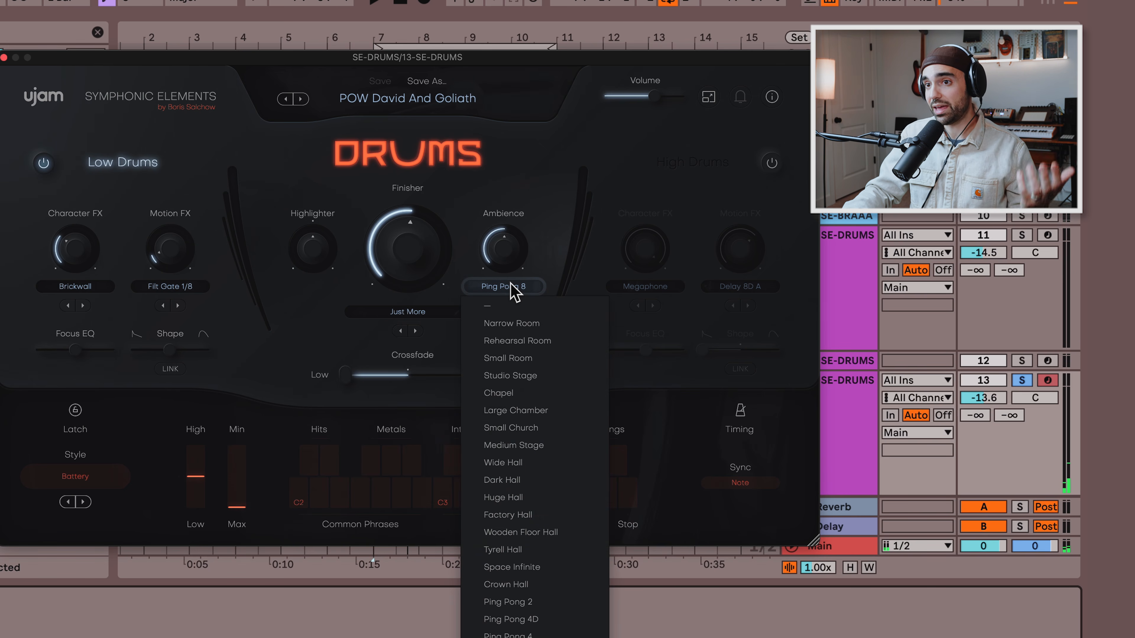
left_click(523, 163)
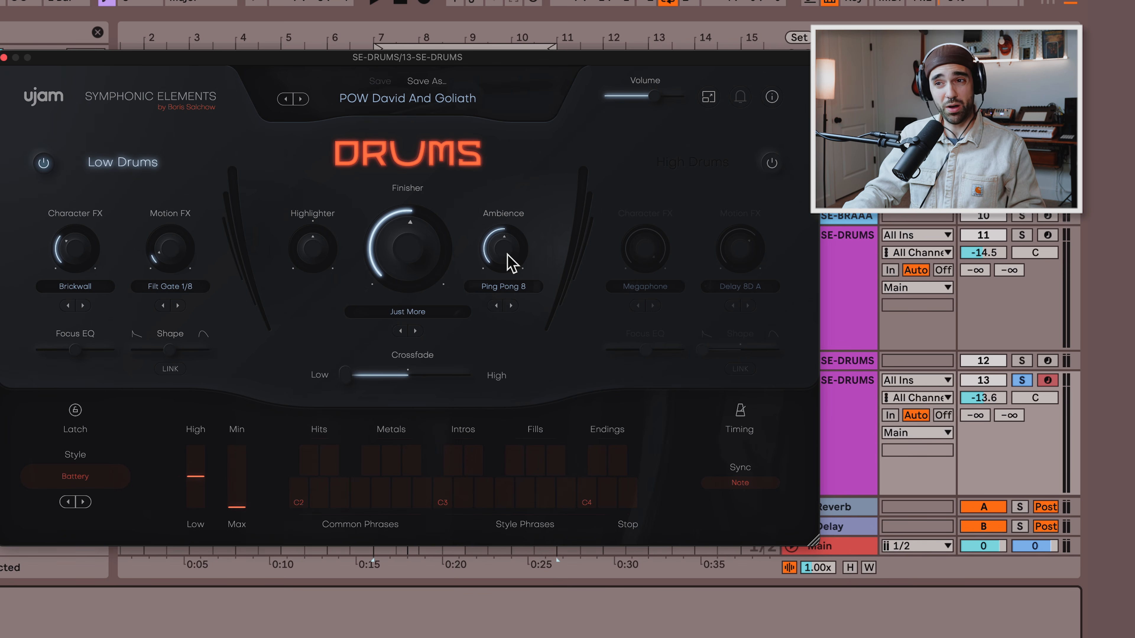
key("space")
mouse_move(509, 263)
left_mouse_down()
mouse_move(505, 217)
mouse_move(504, 263)
left_mouse_up()
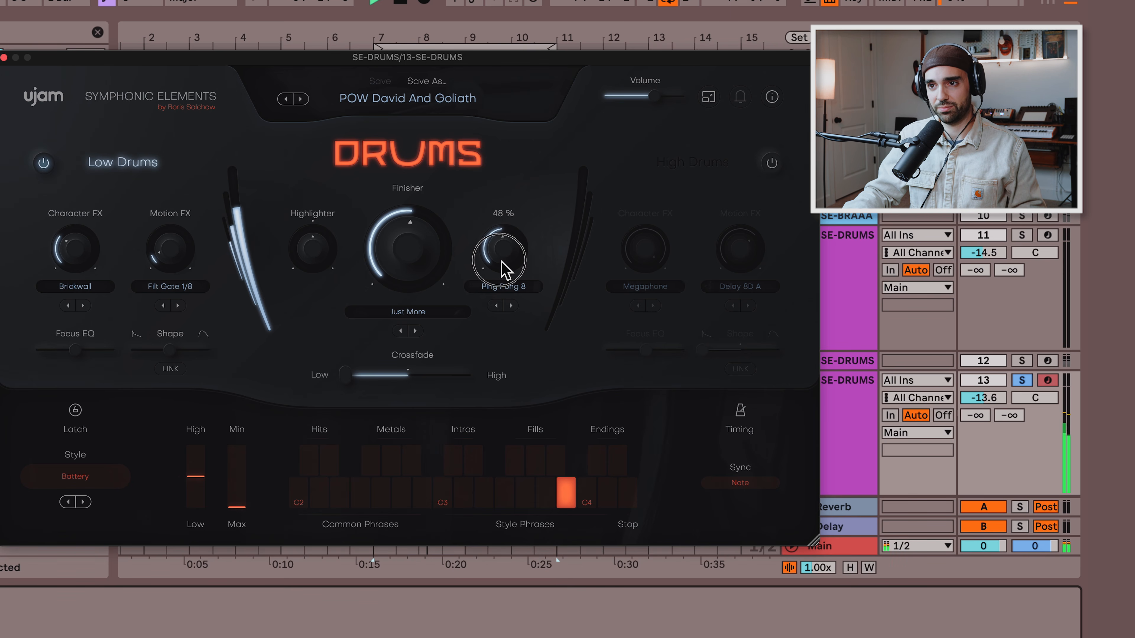
key("space")
- Try the Wide Hall ambience at varying amounts during playback, and switch the Ambience back to Ping Pong 8
left_click(504, 289)
left_click(488, 417)
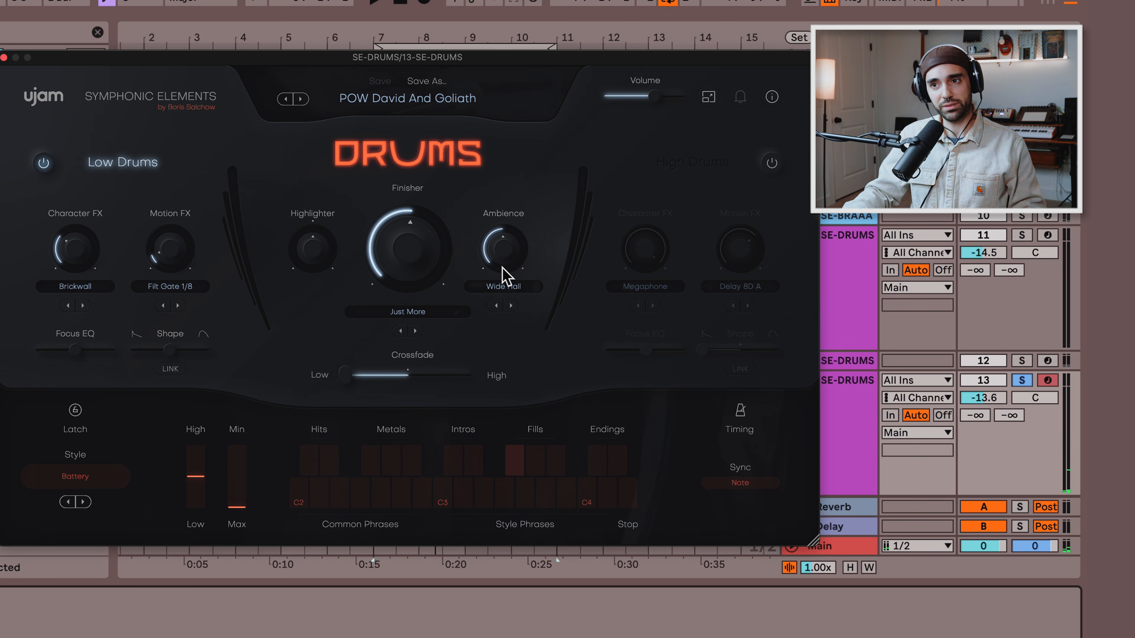
key("space")
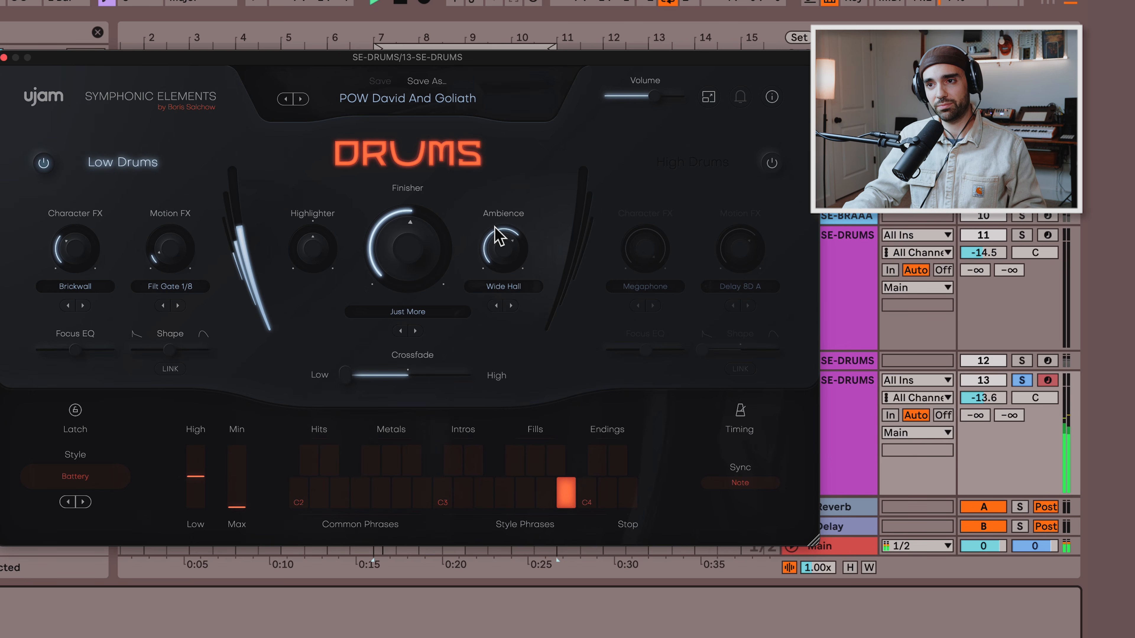
left_click_drag(501, 263, 504, 295)
left_click(504, 288)
left_click(504, 289)
left_click(504, 288)
left_click(505, 289)
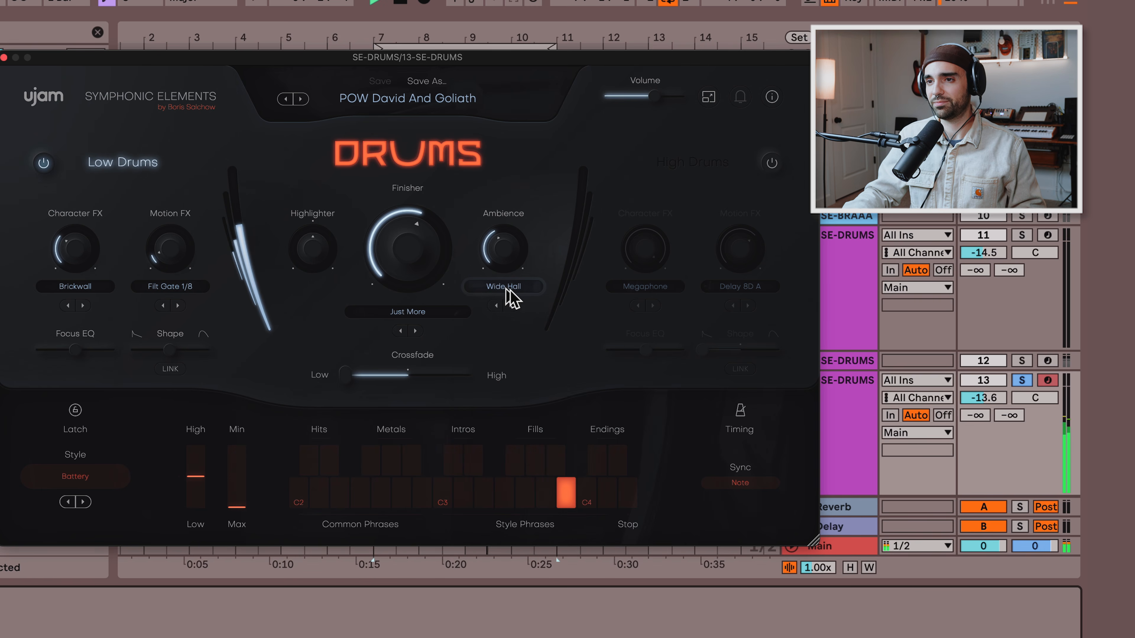
left_click(504, 291)
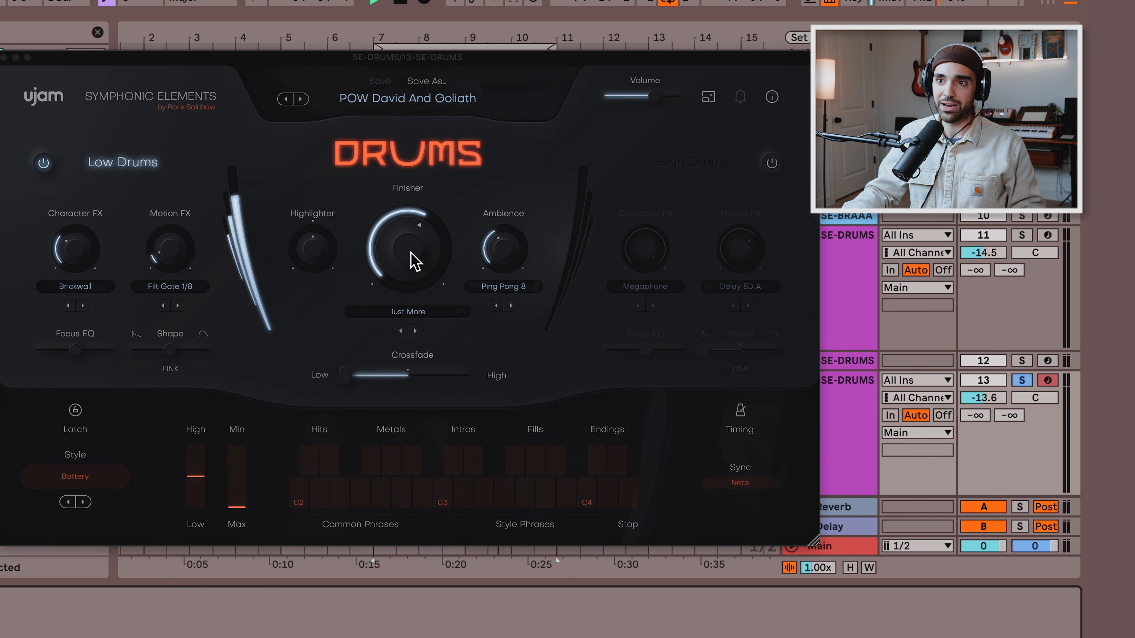
- Sweep the Just More Finisher amount during playback, leaving it at a low setting
key("space")
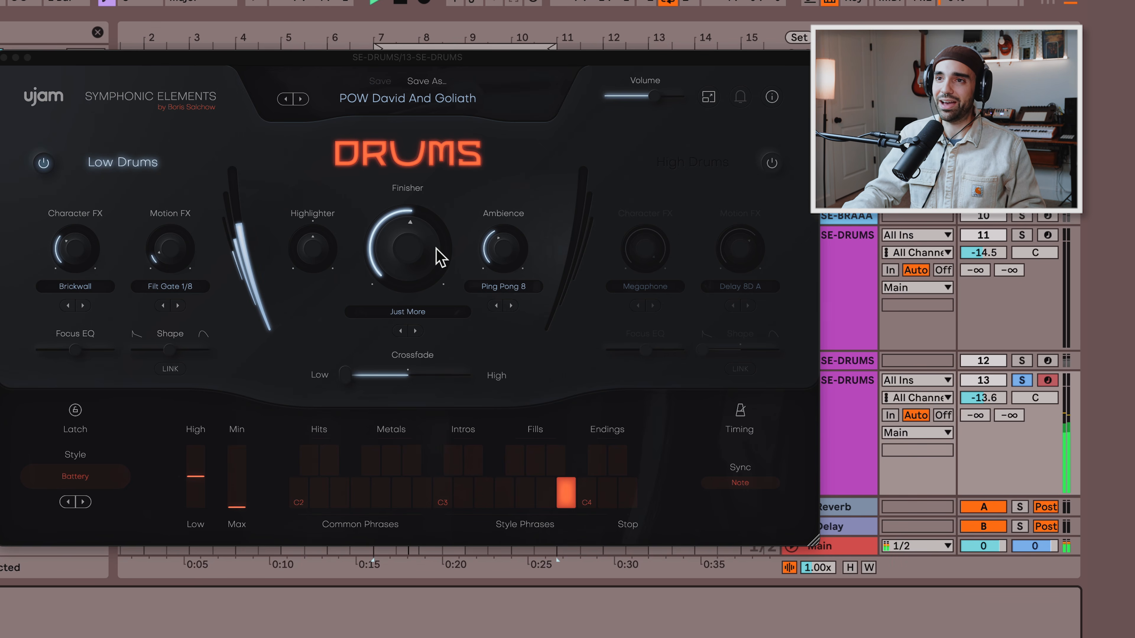
key("space")
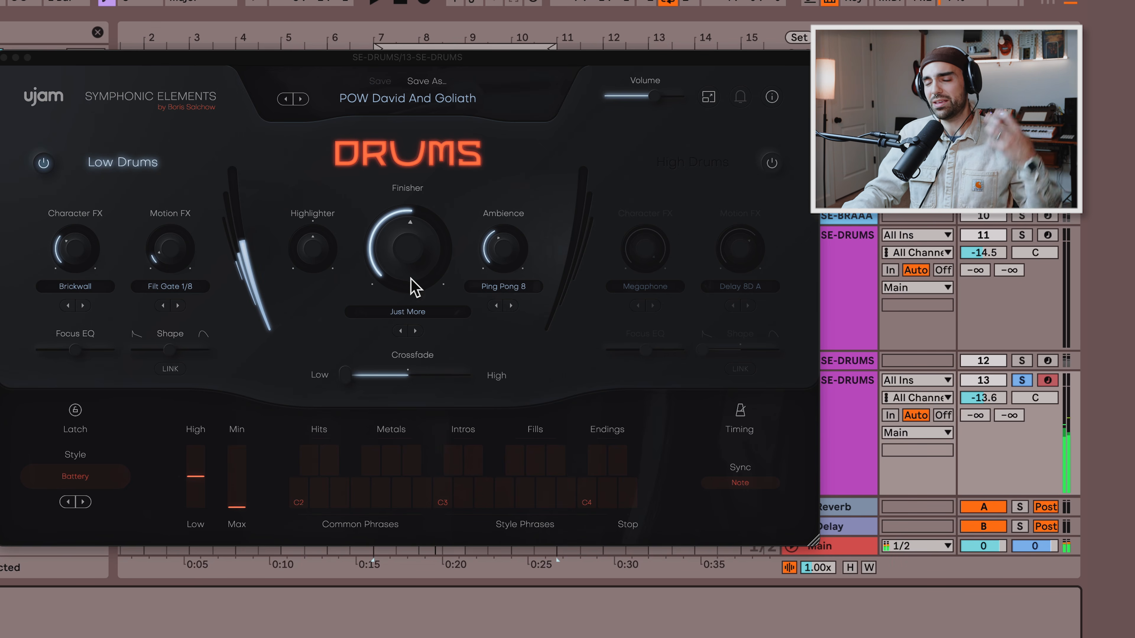
left_click_drag(423, 299, 399, 326)
key("space")
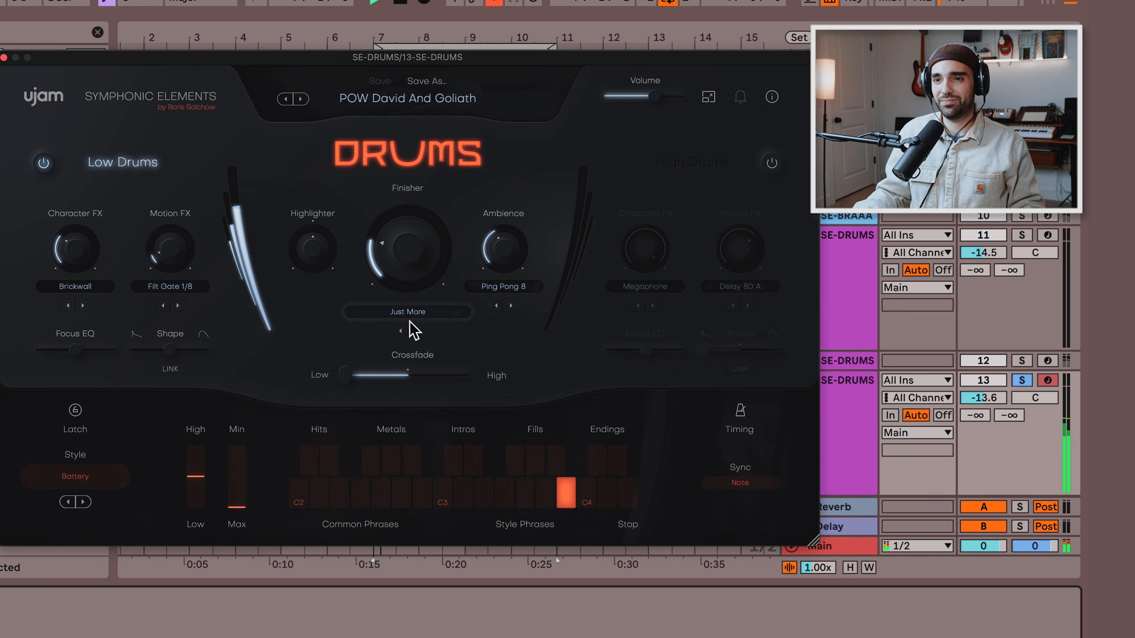
- Set the Finisher to Glitch Grooves from the Glitch category and vary its amount during playback
left_click(407, 312)
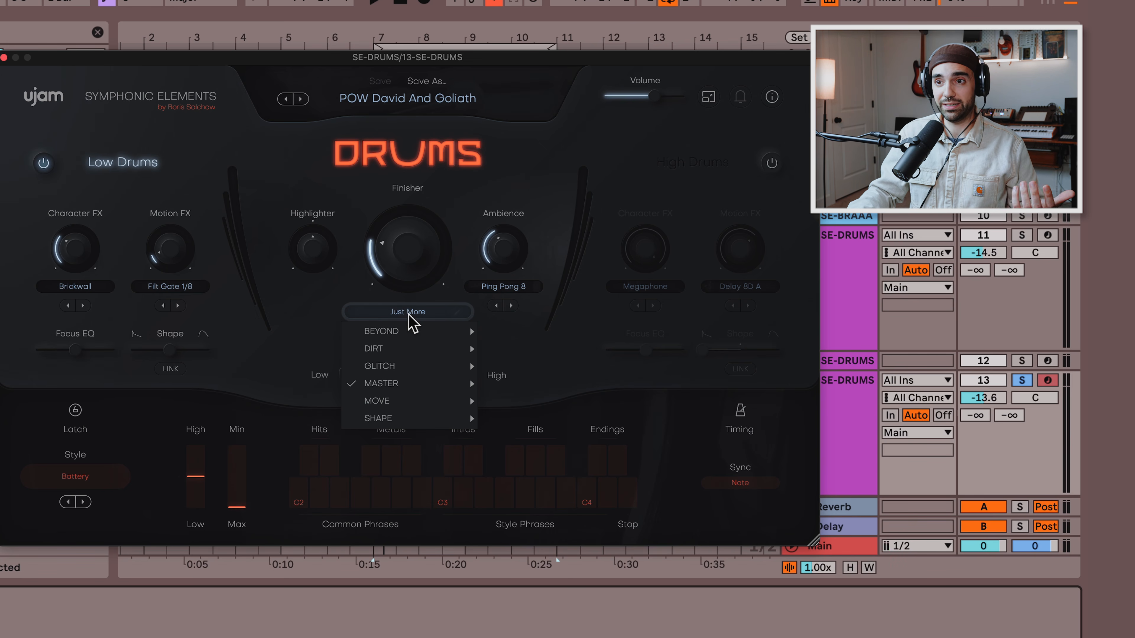
mouse_move(406, 368)
left_click(533, 402)
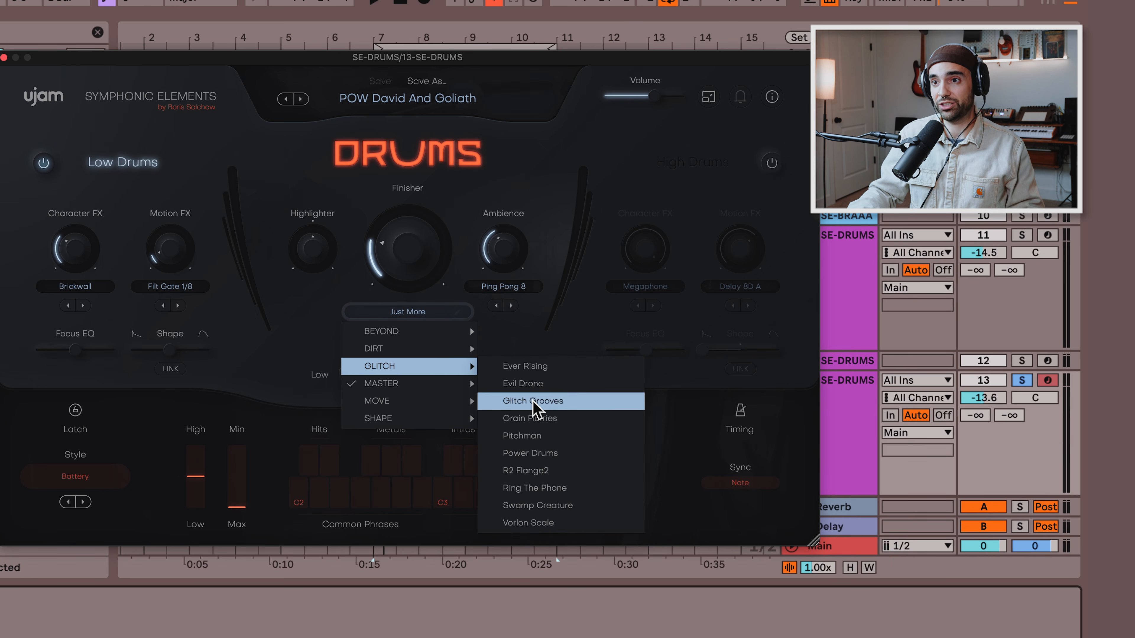
key("space")
left_click_drag(420, 281, 402, 295)
- Try the Swamp Creature Finisher from the Glitch category during playback, varying its amount up to about 67 %
left_click(418, 312)
mouse_move(431, 364)
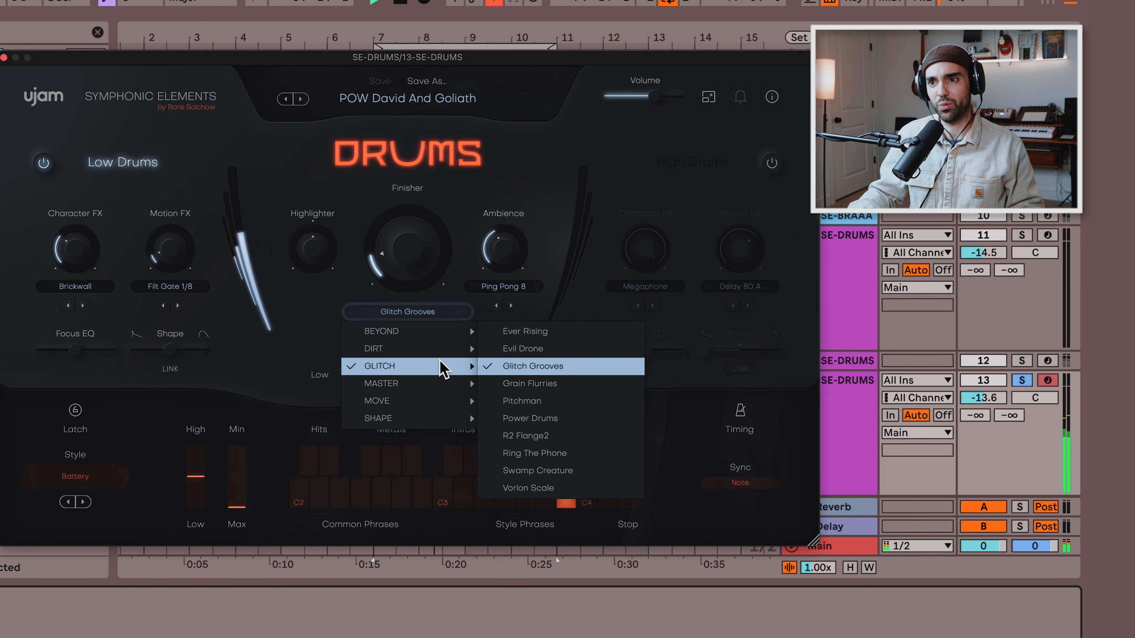
left_click(567, 471)
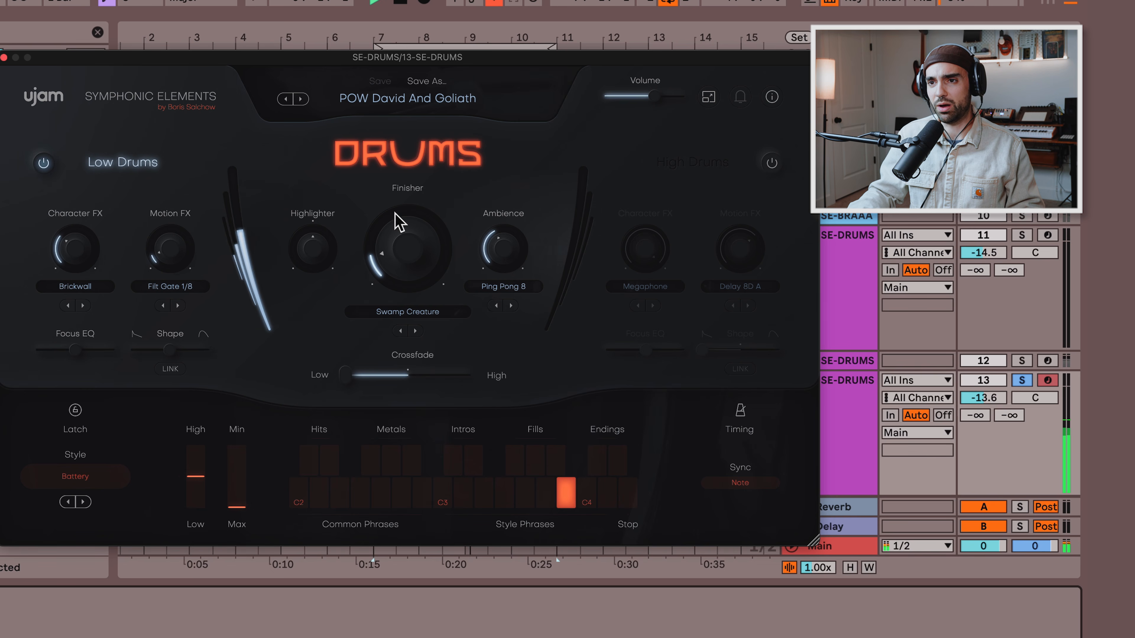
left_click_drag(425, 261, 404, 159)
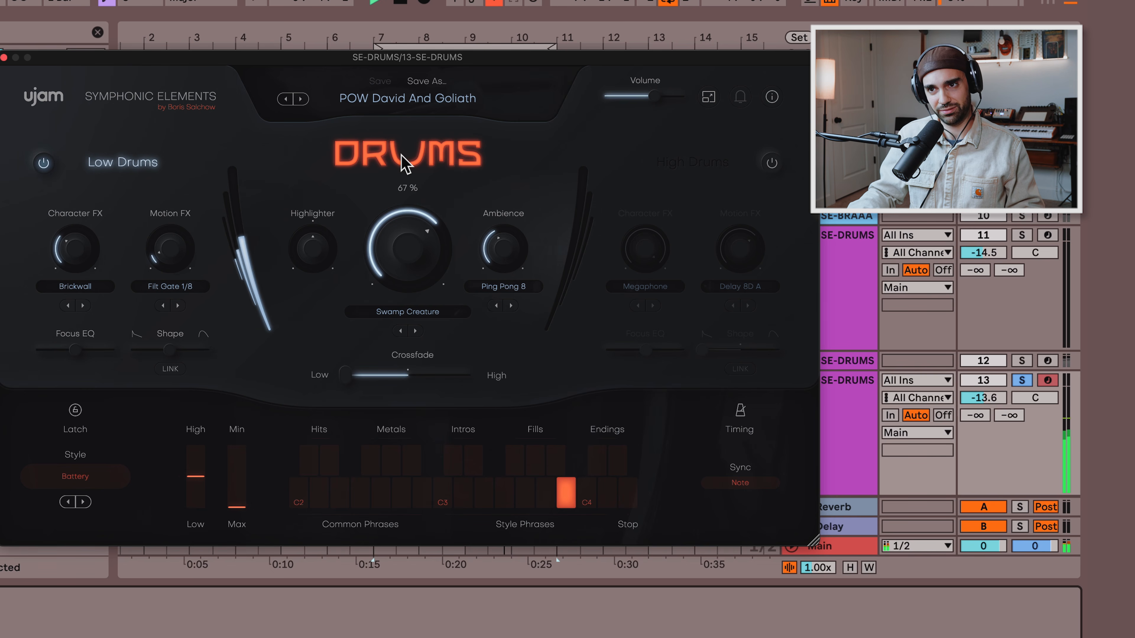
left_click_drag(407, 247, 420, 308)
- Try the Crunch Finisher from the Dirt category during playback and vary its amount, settling around the middle
left_click(409, 311)
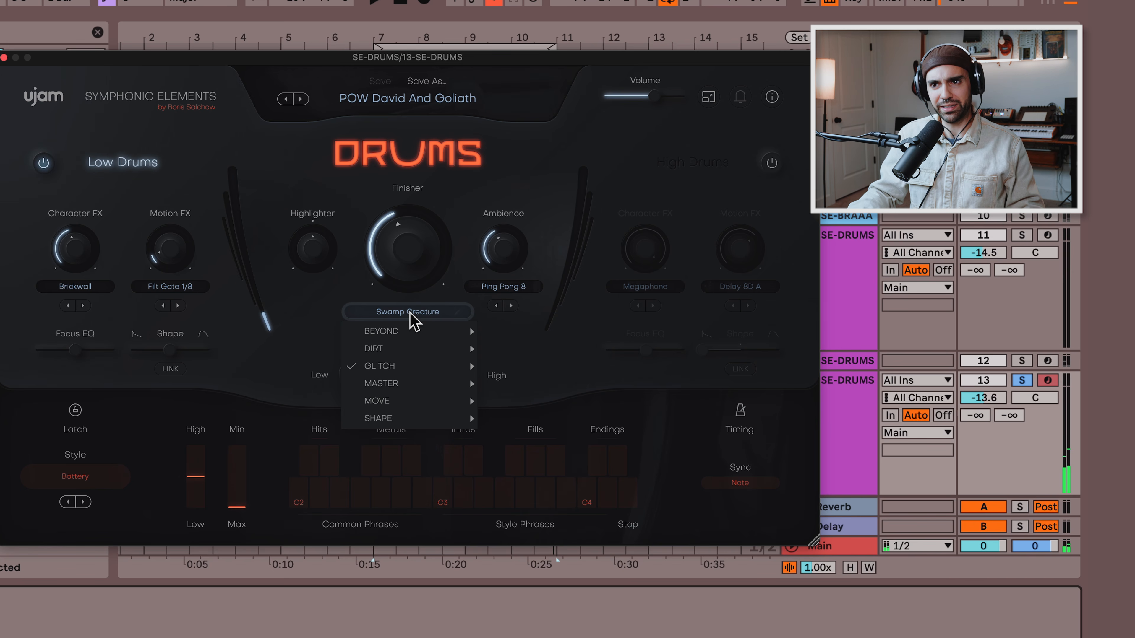
mouse_move(400, 349)
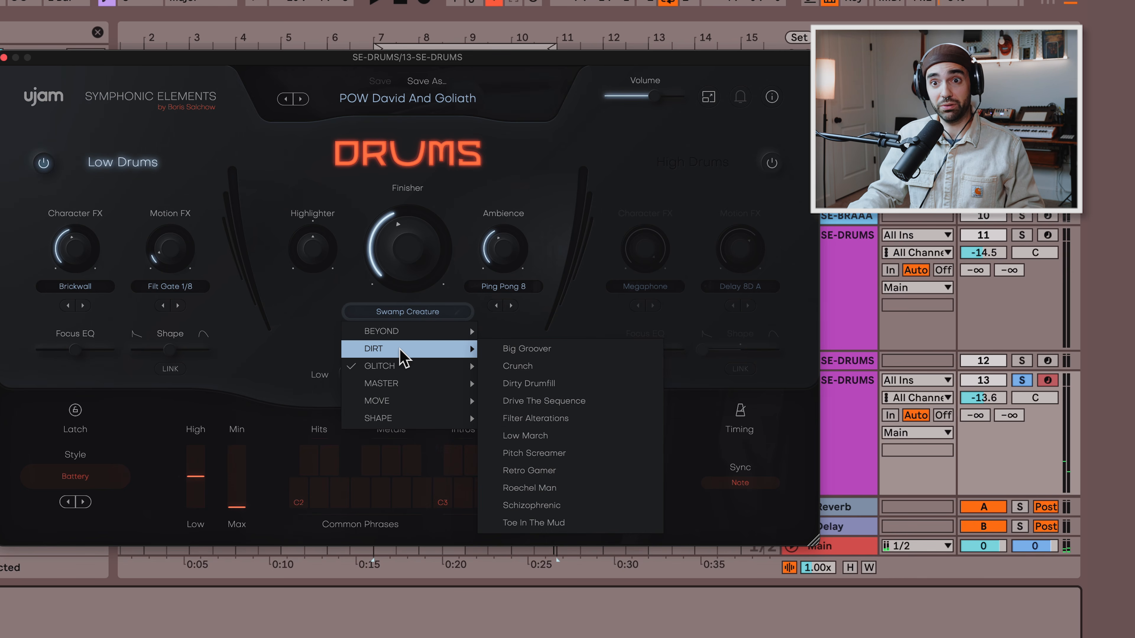
left_click(535, 366)
left_click_drag(405, 273, 392, 240)
- Try the Second Shadow Finisher from the Shape category and vary its amount during playback
left_click(413, 314)
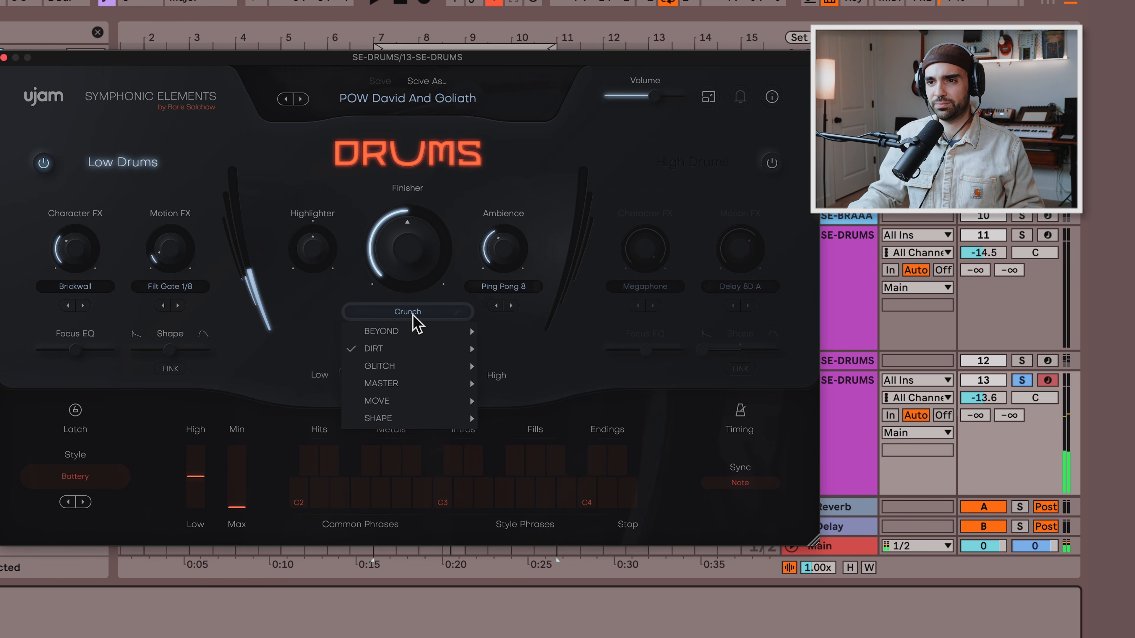
mouse_move(389, 418)
left_click(547, 369)
left_click_drag(405, 254, 412, 295)
- Try the Raindrops Finisher from the Beyond category and vary its amount during playback
left_click(412, 312)
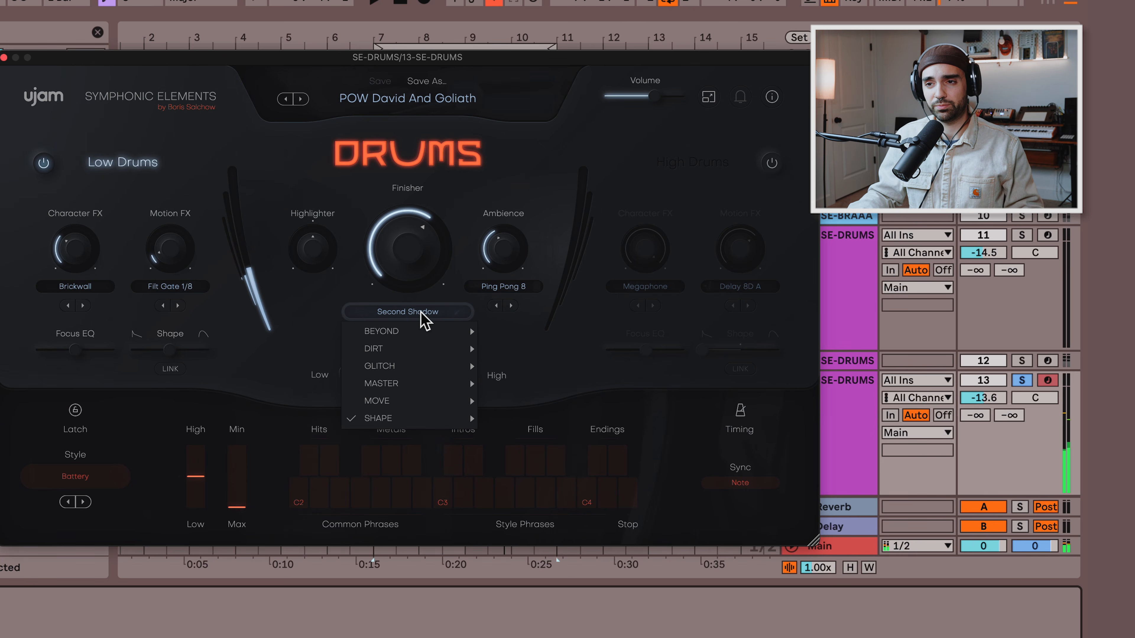
mouse_move(403, 331)
left_click(549, 386)
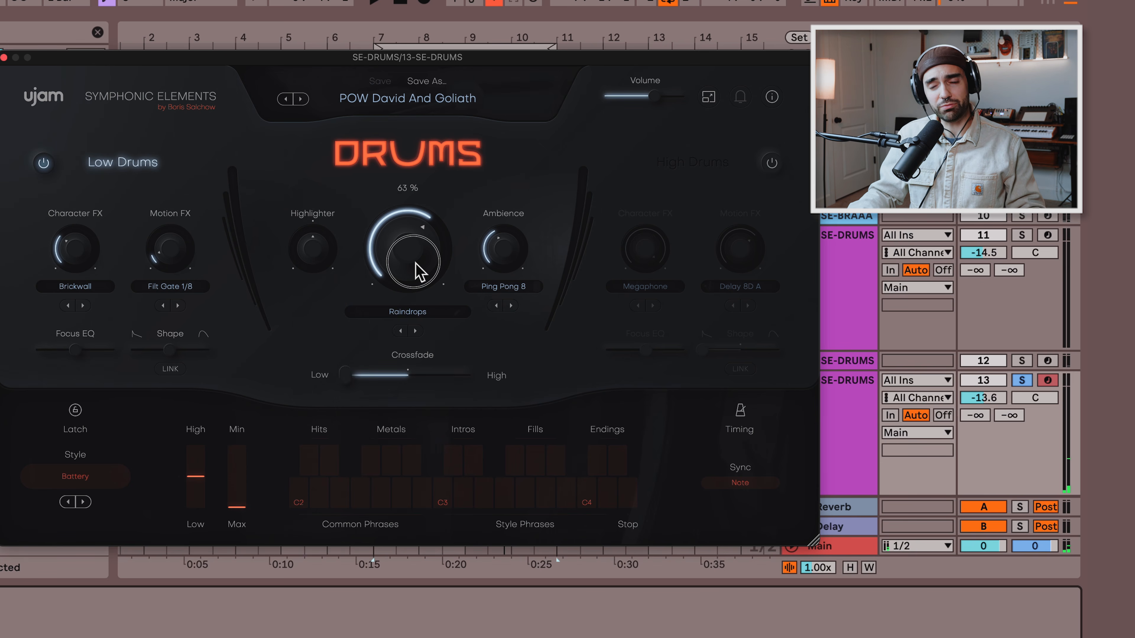
left_click_drag(416, 247, 408, 330)
- Try Just More, set the Finisher to Fat and Dirty from the Master category, adjust its amount and close the DRUMS window
left_click(420, 314)
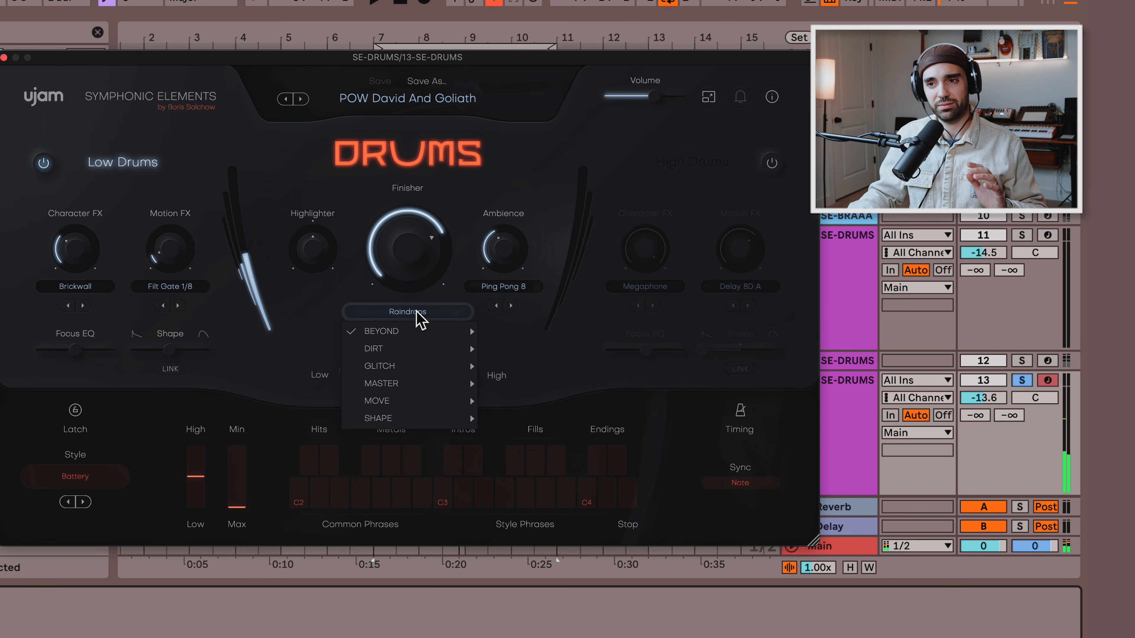
mouse_move(420, 385)
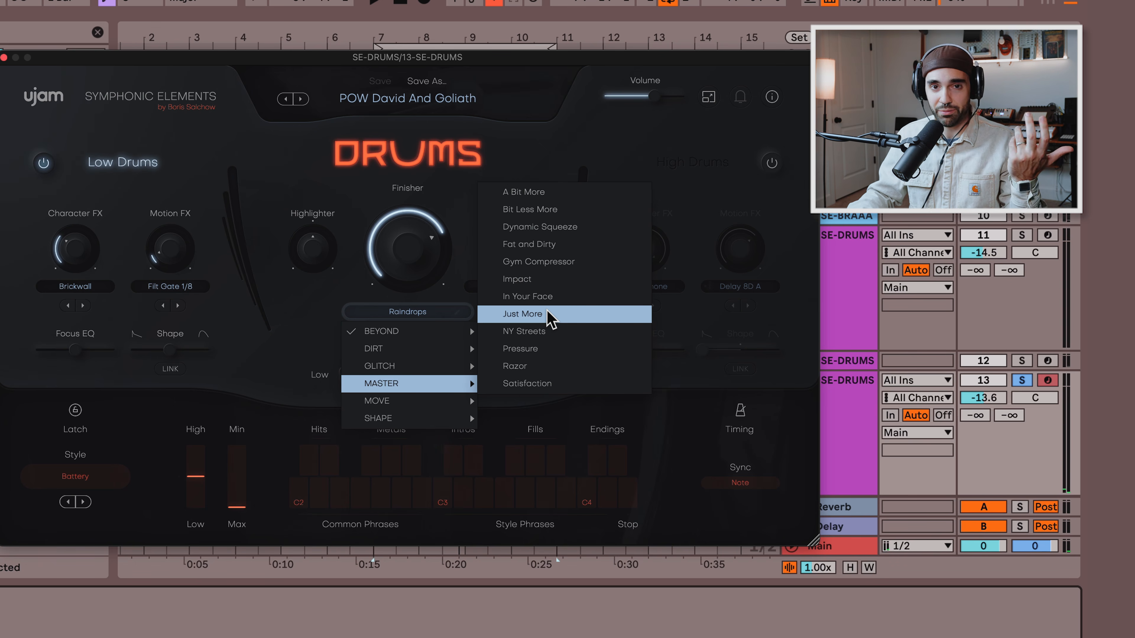
left_click(551, 318)
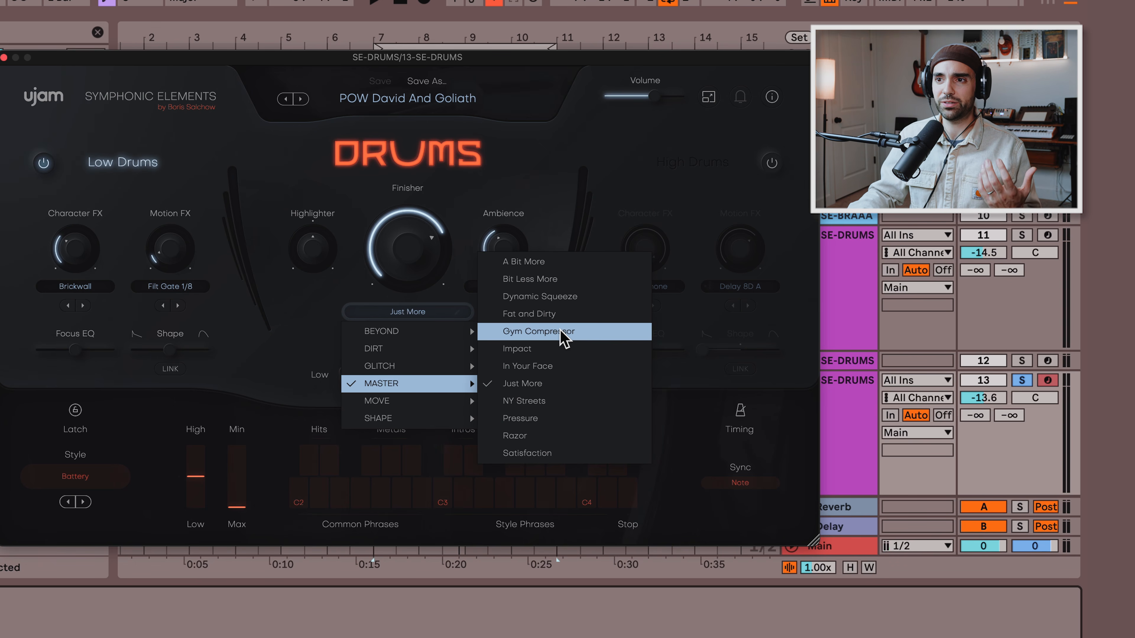
left_click_drag(415, 277, 413, 304)
key("space")
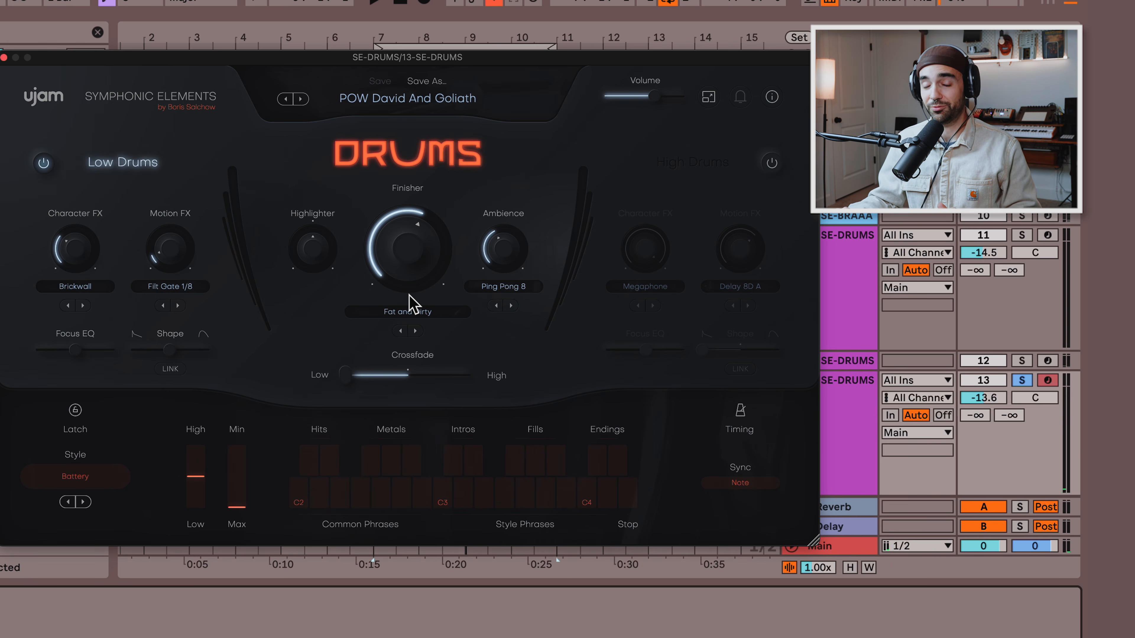
left_click(4, 57)
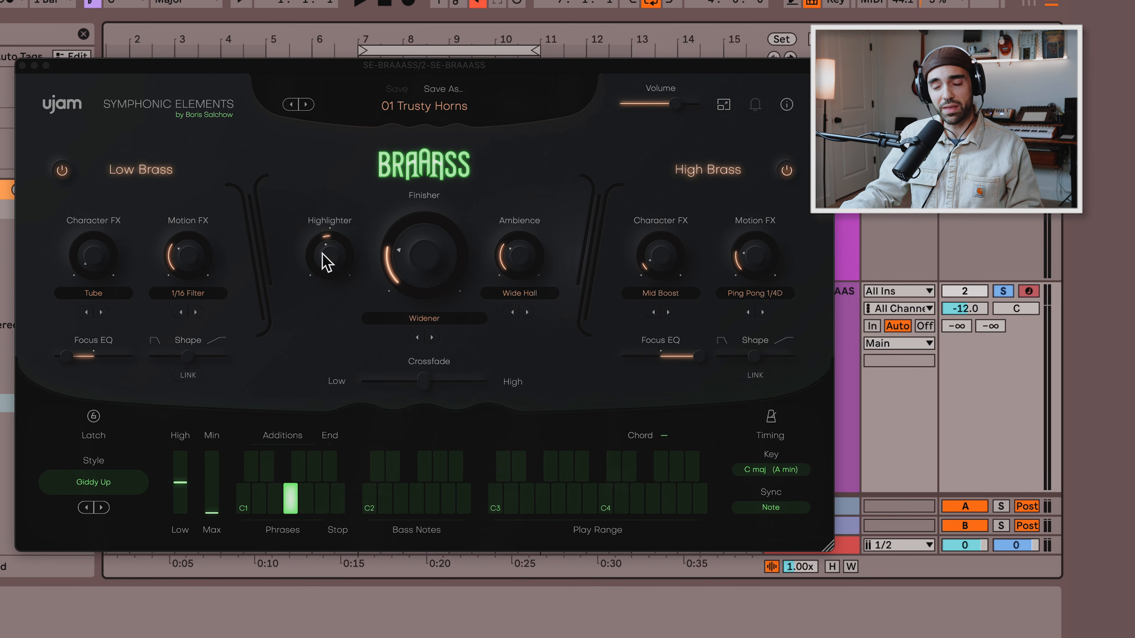
- Adjust the BRAAASS Highlighter during playback and move the Crossfade fully to the Low layer
mouse_move(326, 257)
left_mouse_down()
mouse_move(332, 182)
mouse_move(333, 290)
mouse_move(330, 243)
mouse_move(345, 240)
left_mouse_up()
key("space")
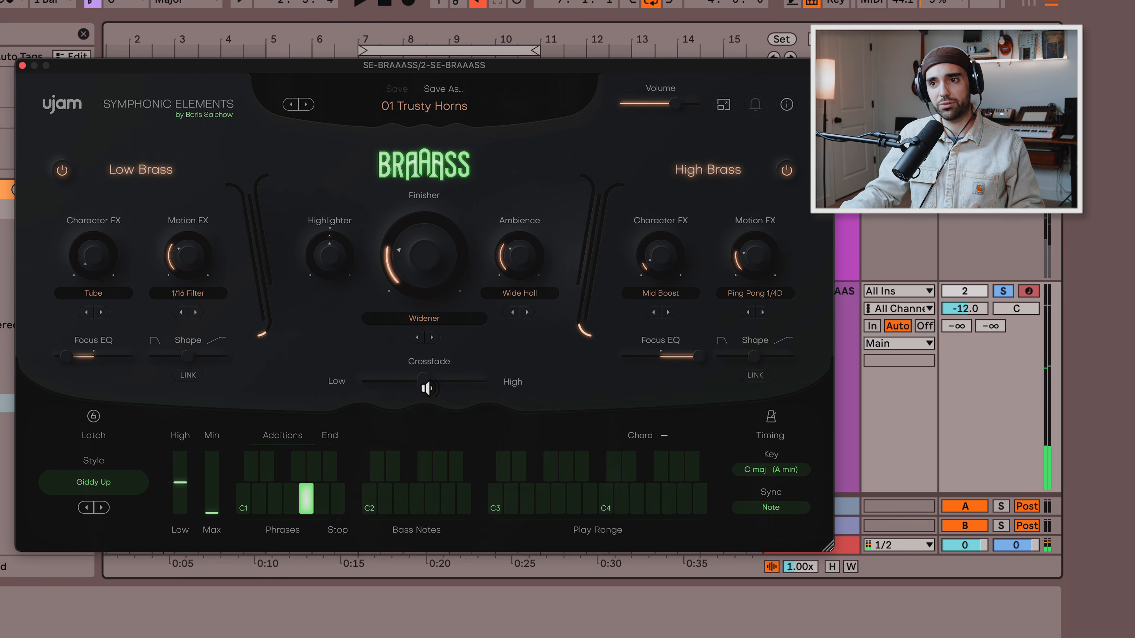
left_click_drag(426, 387, 312, 406)
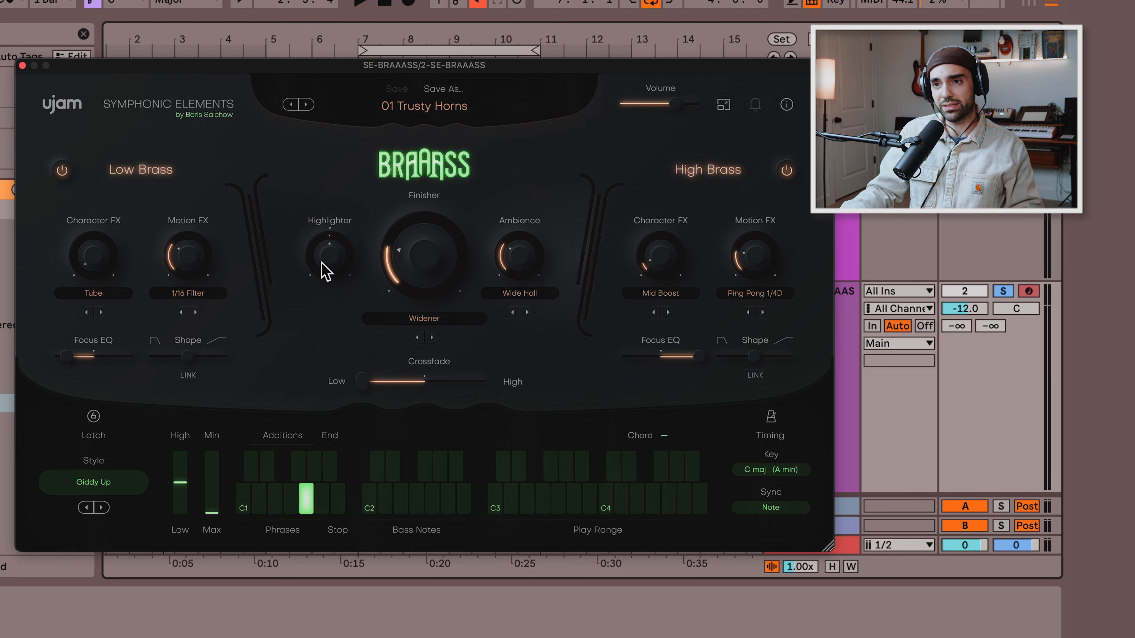
mouse_move(326, 271)
left_mouse_down()
mouse_move(324, 219)
mouse_move(322, 266)
left_mouse_up()
key("space")
key("space")
- Look over the BRAAASS Ambience presets and the Finisher options in the Master category, keeping Wide Hall and Widener
left_click(529, 294)
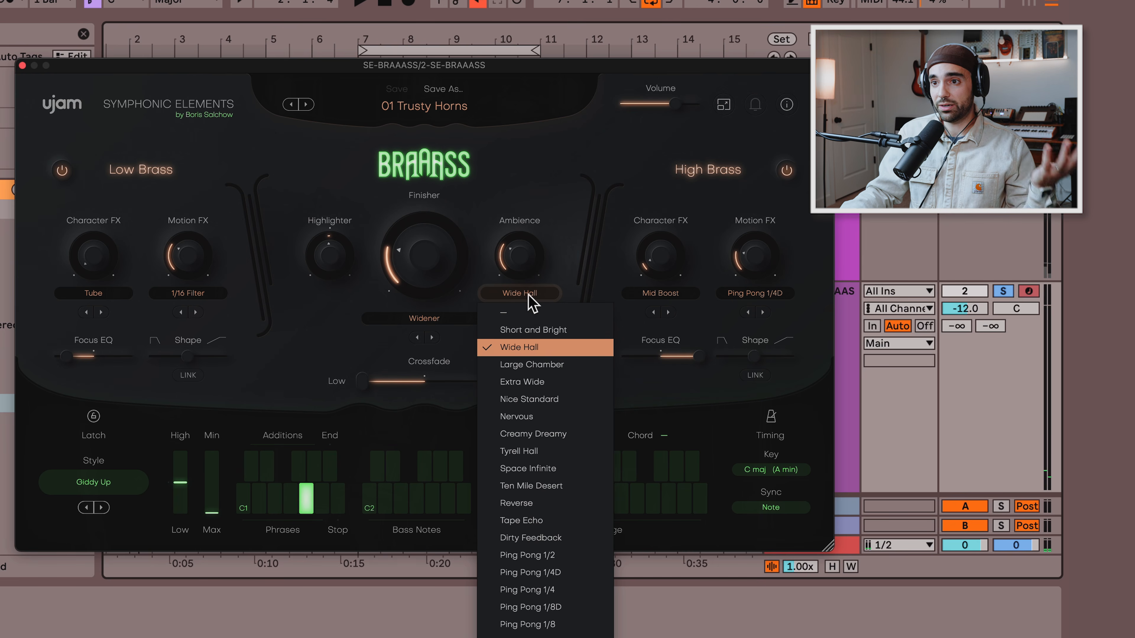
left_click(522, 295)
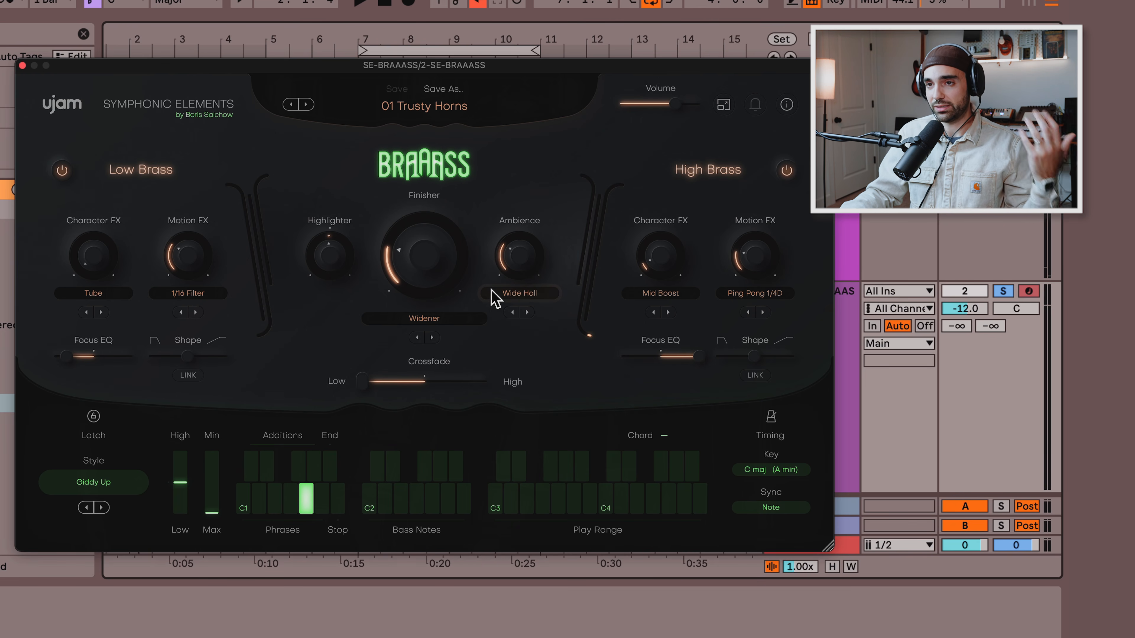
left_click(424, 318)
mouse_move(424, 344)
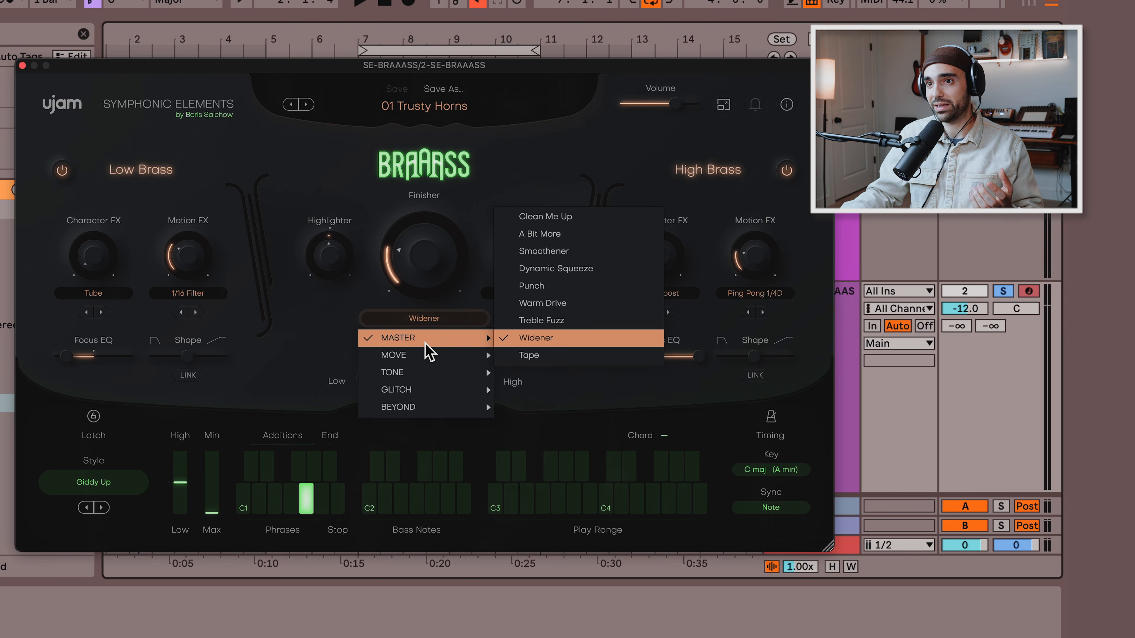
left_click(311, 308)
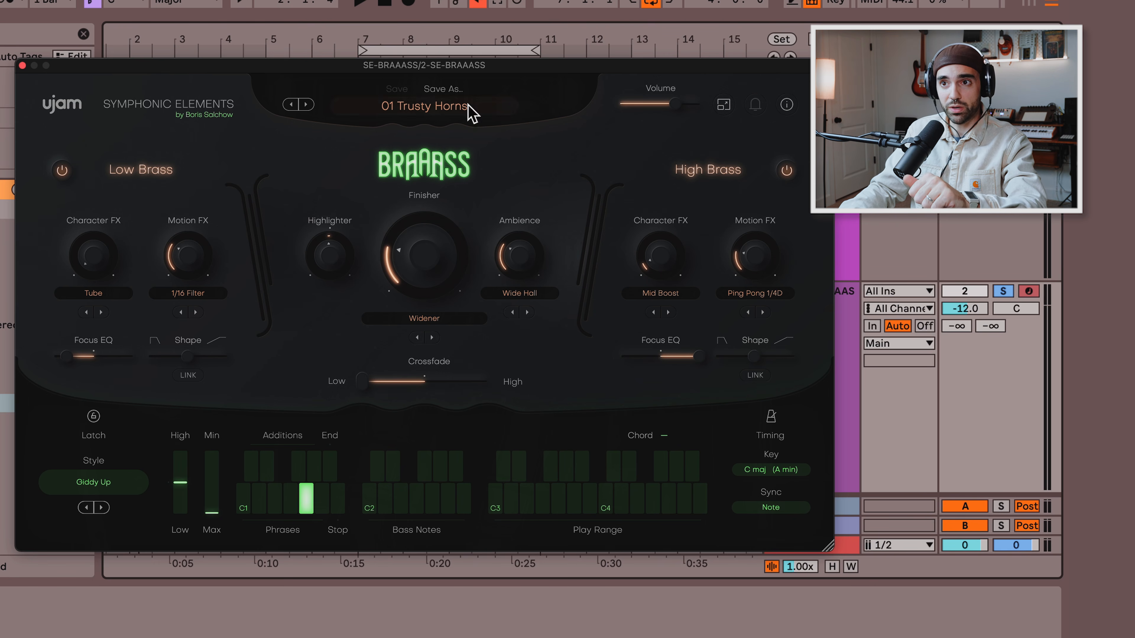
- Audition the BRAAASS presets 02 Zimmer Riff, 03 All Basses Must Burn and CNR Feel It In Your Chest
left_click(307, 105)
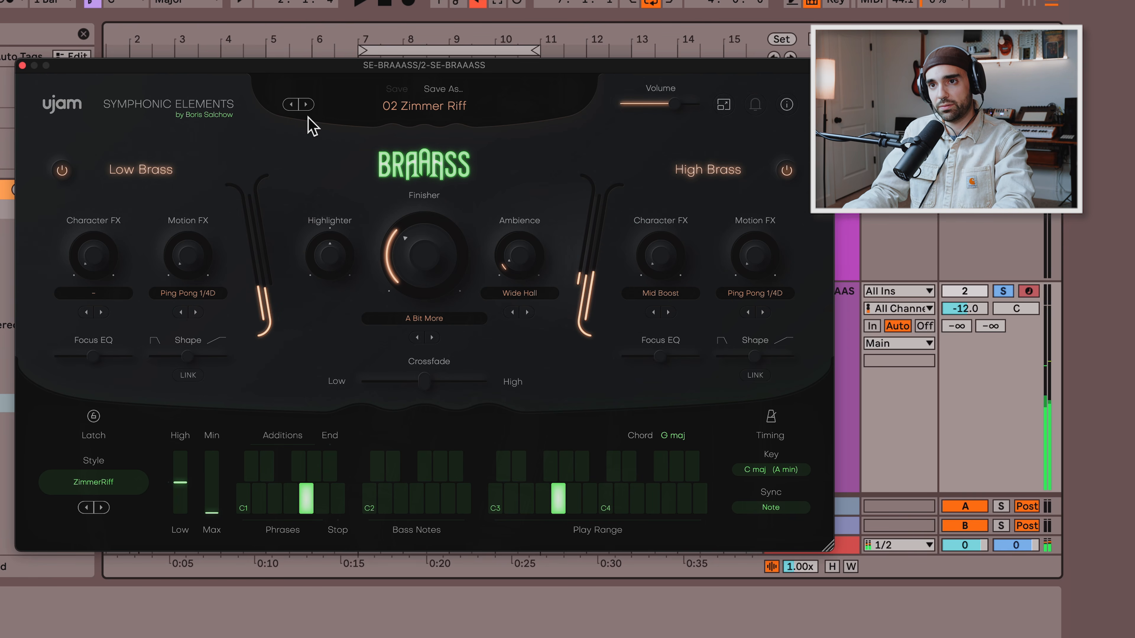
left_click(306, 105)
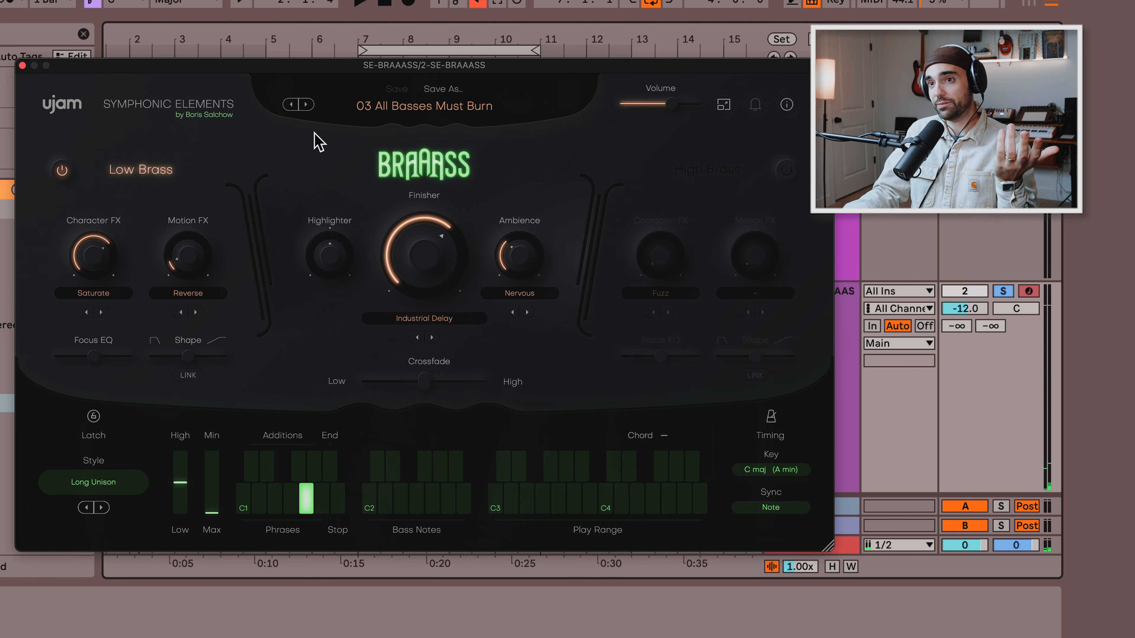
left_click(424, 106)
mouse_move(438, 212)
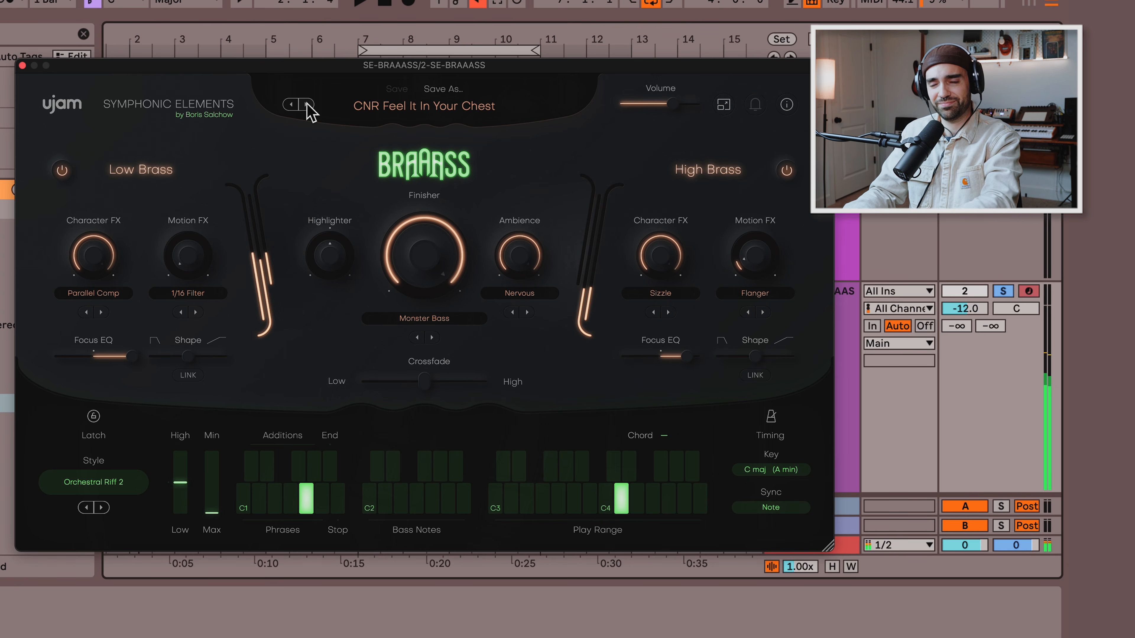
- Choose EDM Contemporary Trumpets from the Pop & Electronic presets, and close the SYMPHONIC ELEMENTS set without saving
left_click(405, 108)
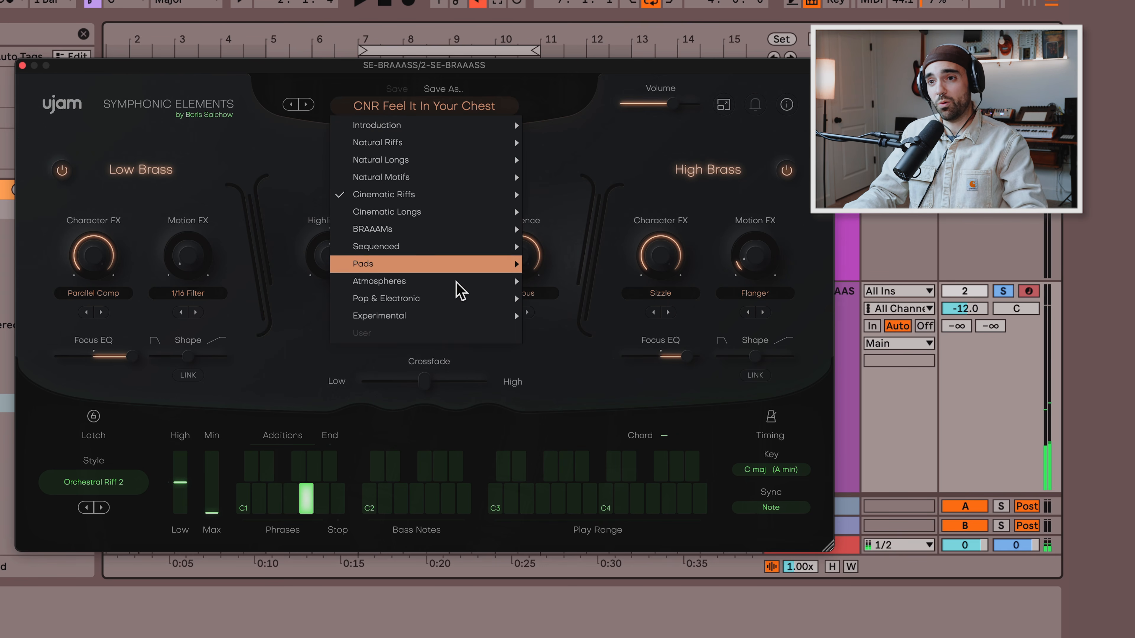
mouse_move(458, 286)
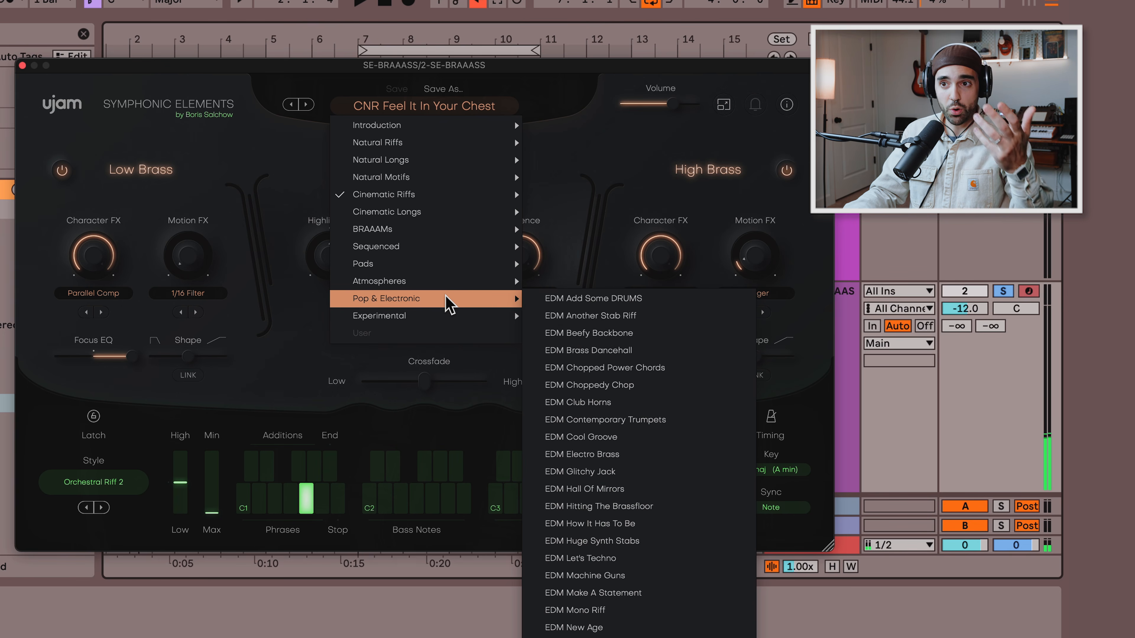
left_click(615, 419)
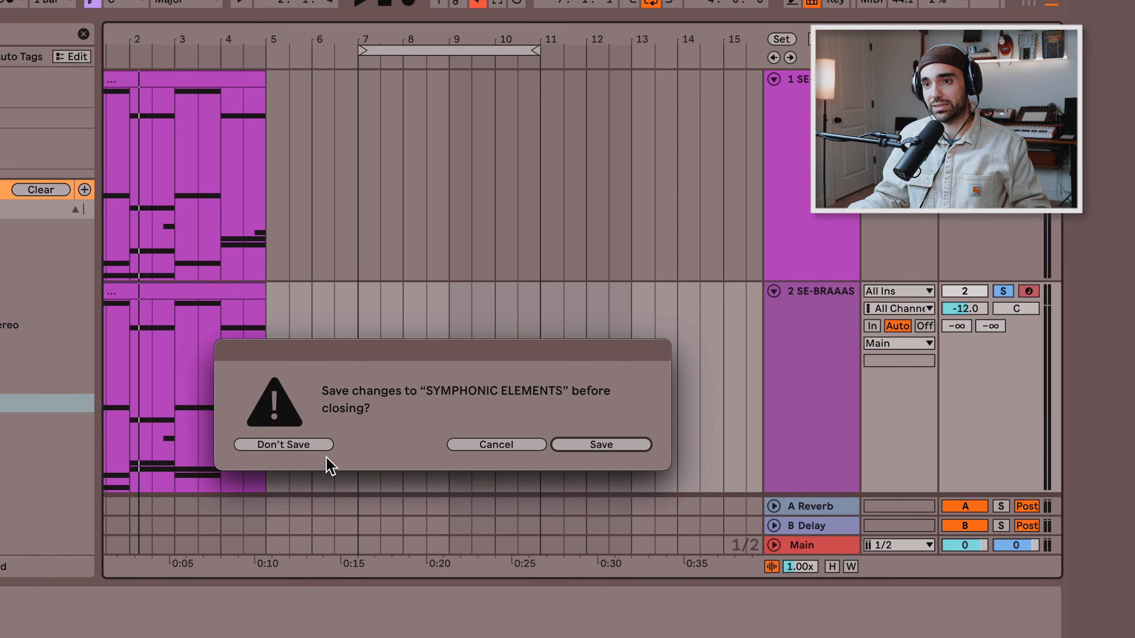
left_click(301, 445)
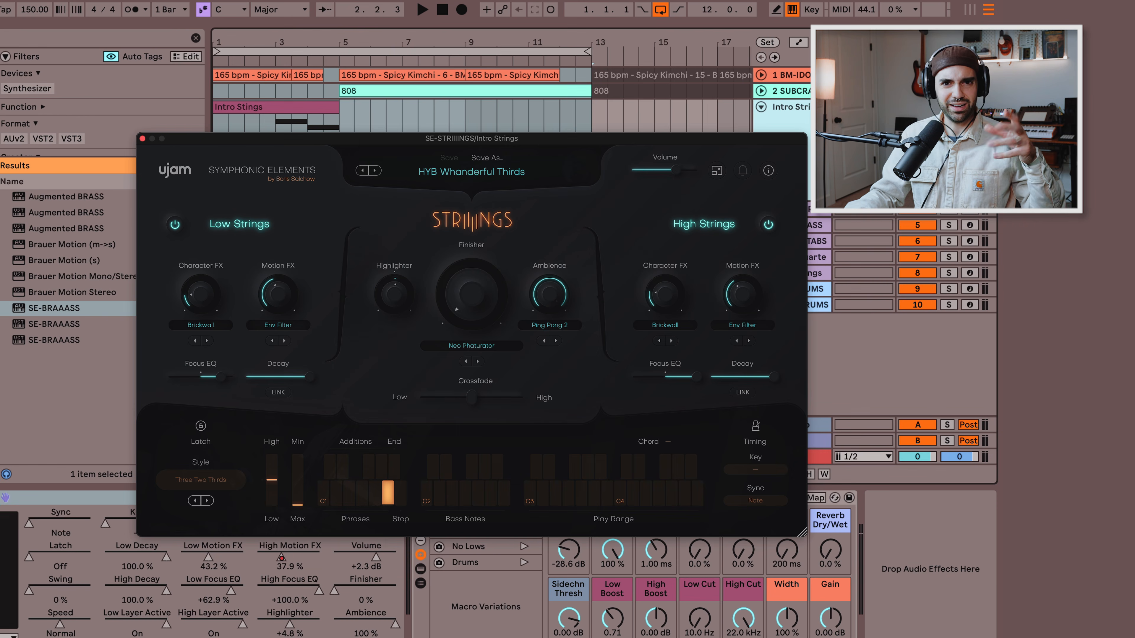
- Play the arrangement, close the Intro Strings instrument window and shorten the loop to bars 5 to 13
key("space")
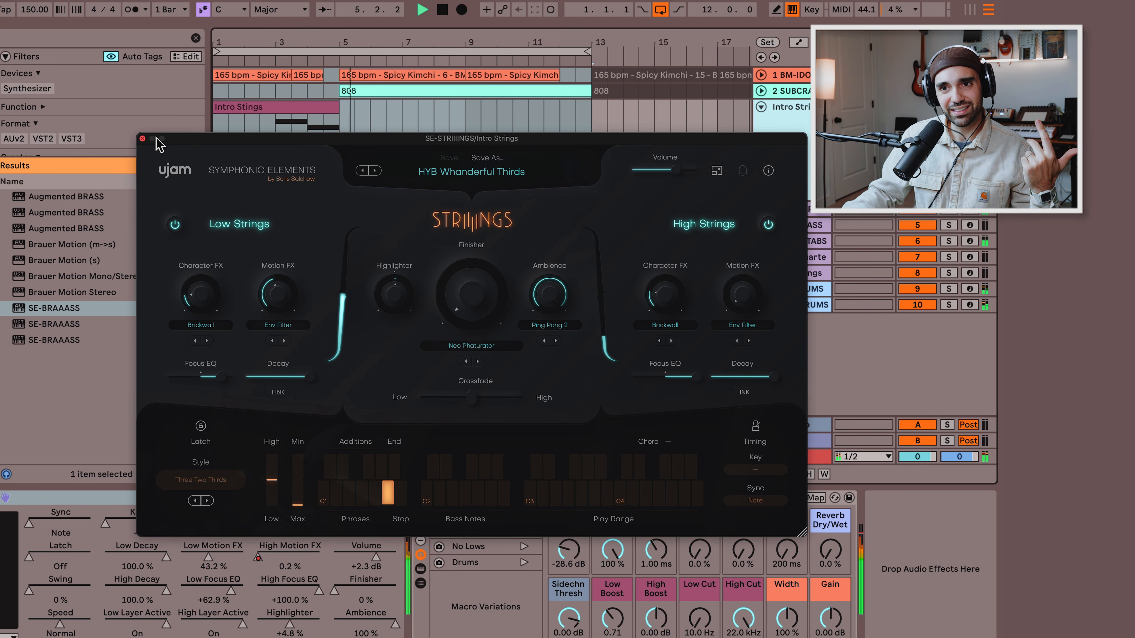
left_click(142, 138)
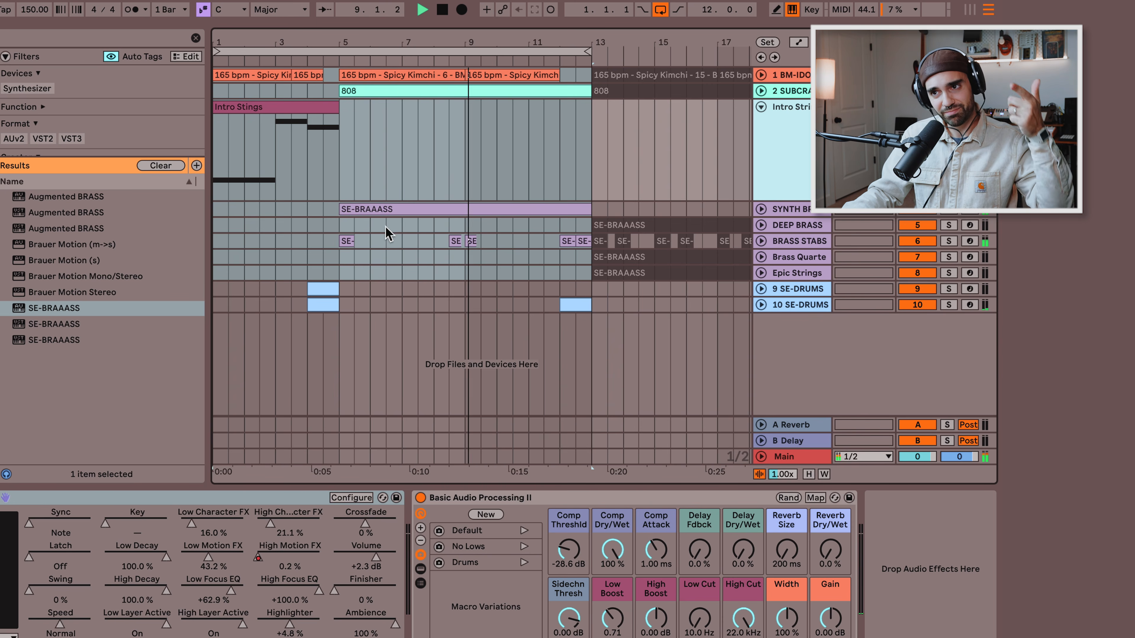
left_click_drag(210, 50, 341, 51)
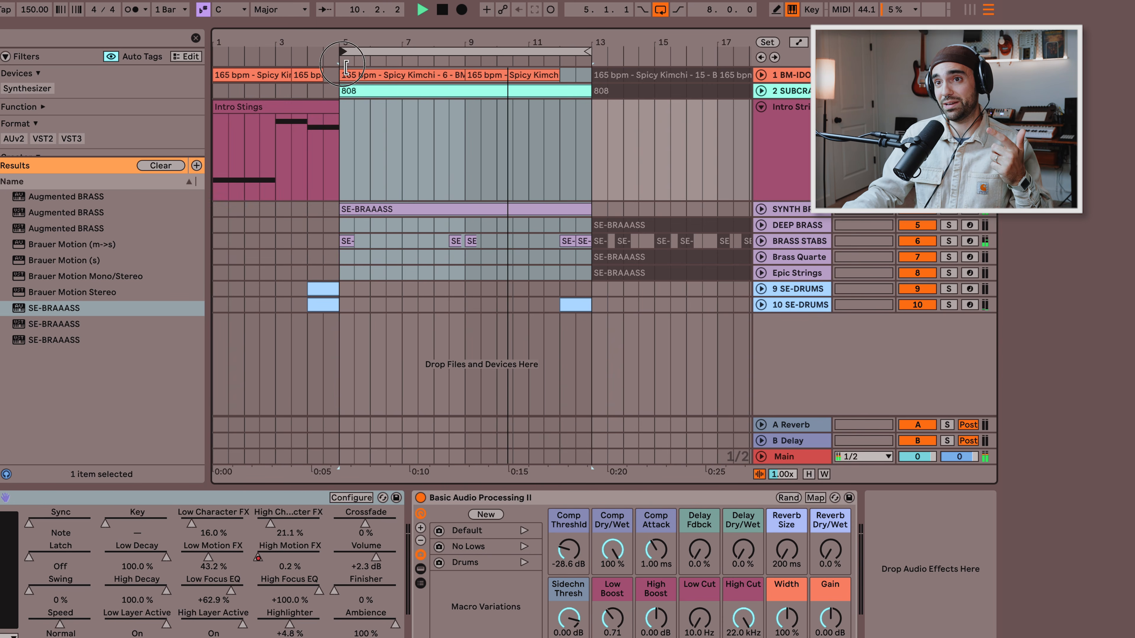
- Expand the SYNTH BRASS track, open its SE-BRAAASS instrument and move the window clear of the tracks
left_click(761, 209)
left_click(794, 229)
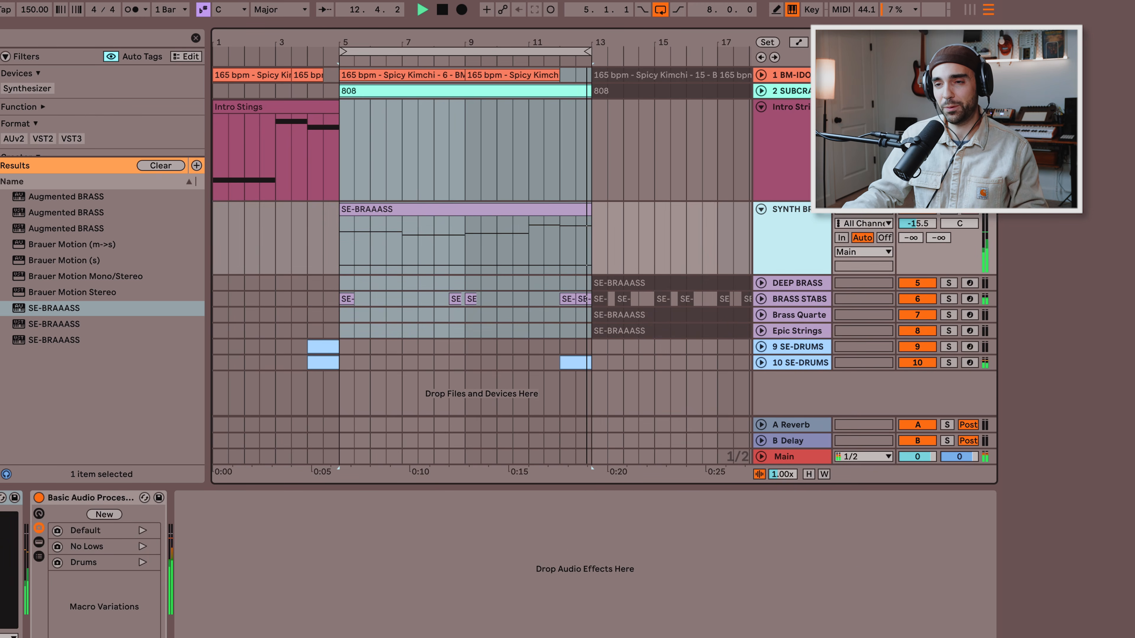
left_click(1, 497)
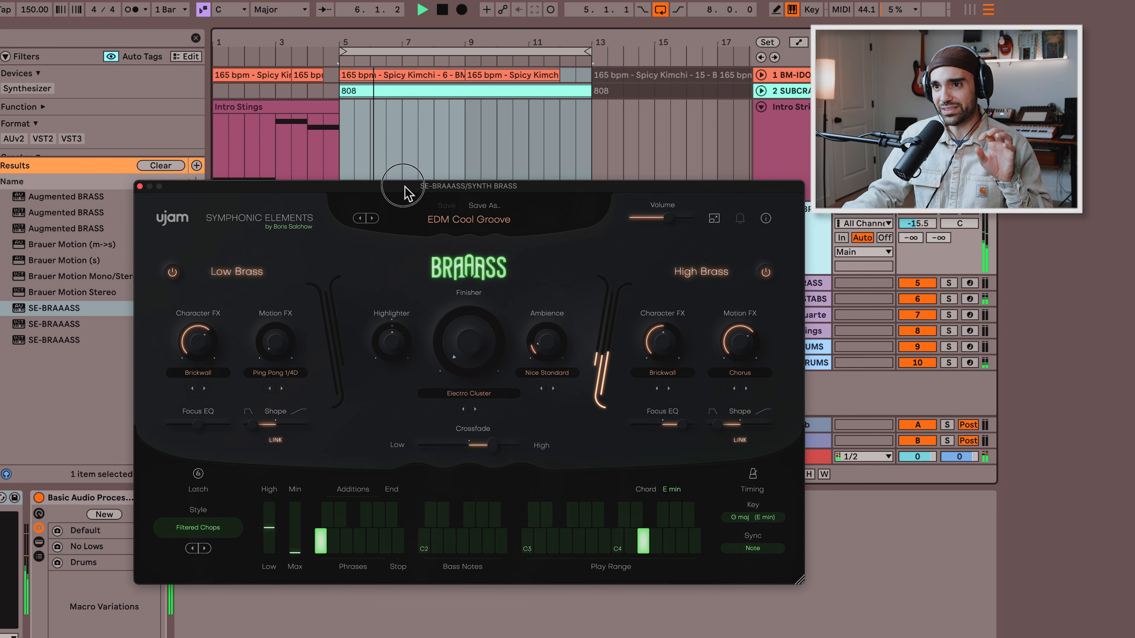
left_click_drag(407, 187, 369, 155)
- Solo SYNTH BRASS and BRASS STABS in turn to hear each during playback, and return to the full mix
left_click(947, 212)
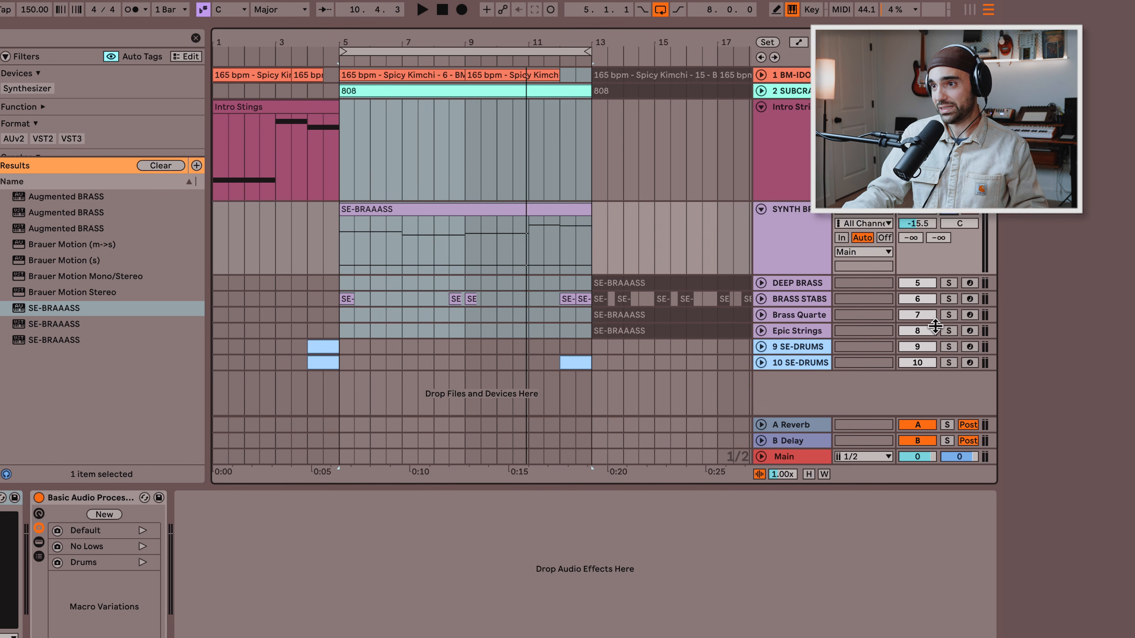
left_click(948, 298)
key("space")
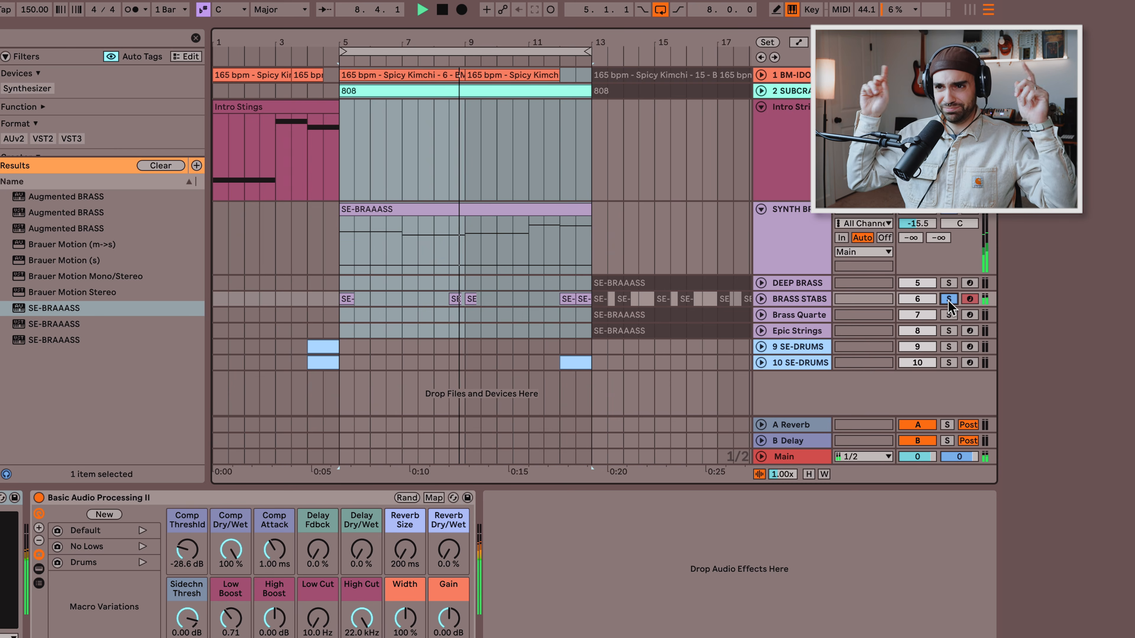
left_click(949, 299)
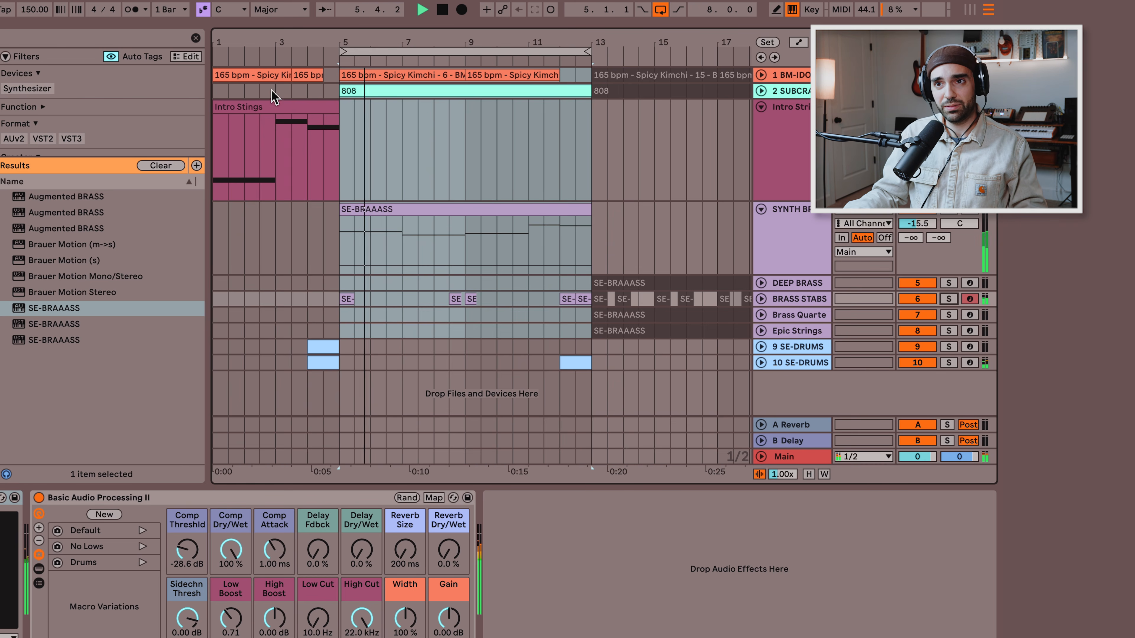
- Move the eight-bar loop so that it starts at bar 4
left_click(361, 55)
left_click_drag(360, 55, 329, 54)
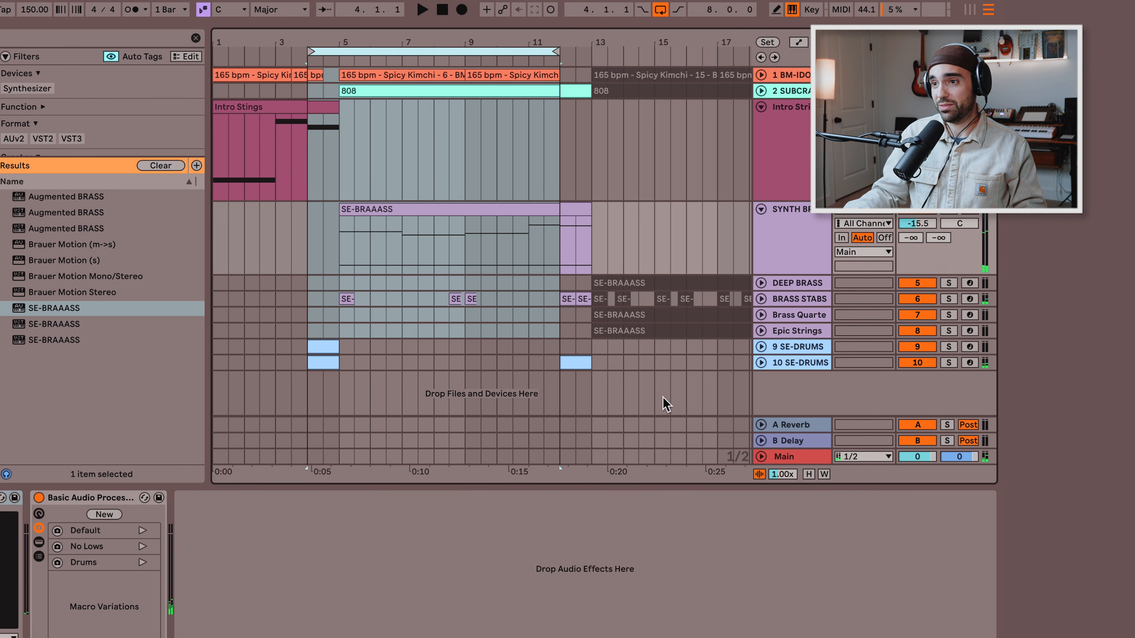
- Expand the 10 SE-DRUMS track, open its SE-DRUMS instrument and move the window clear of the mixer controls
left_click(764, 363)
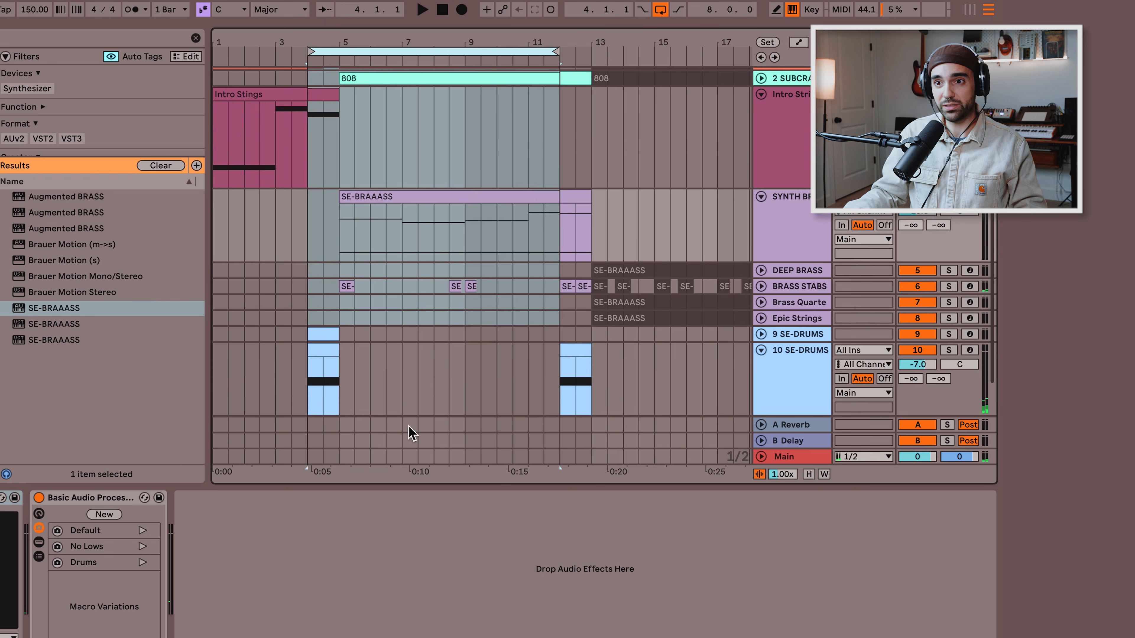
scroll(413, 411, "down", 3)
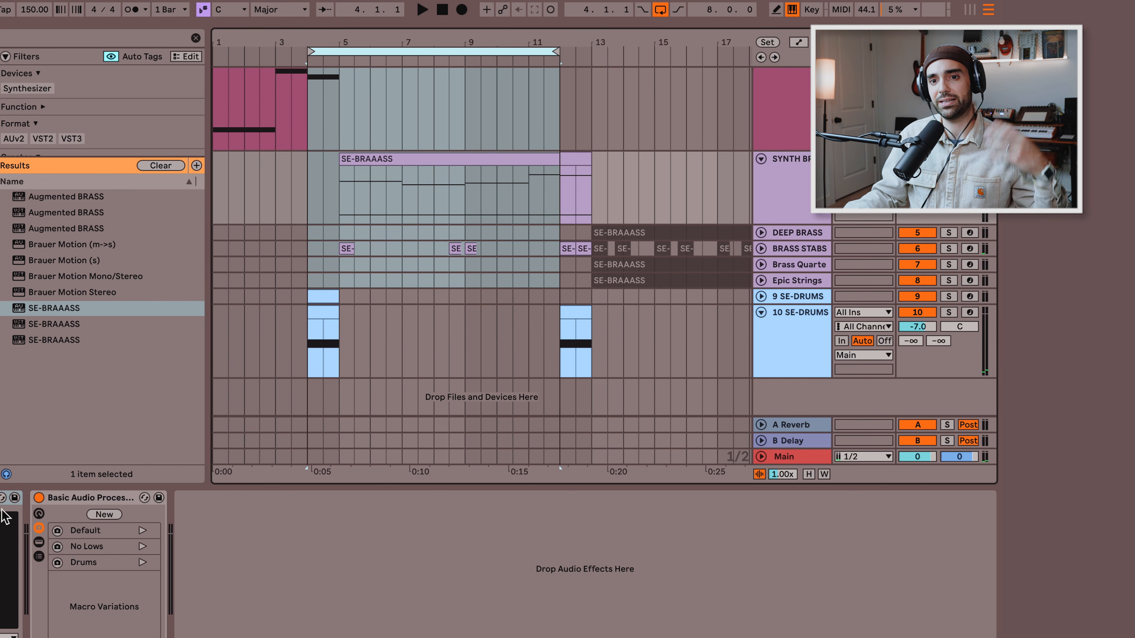
key("super+alt+p")
left_click_drag(377, 156, 512, 329)
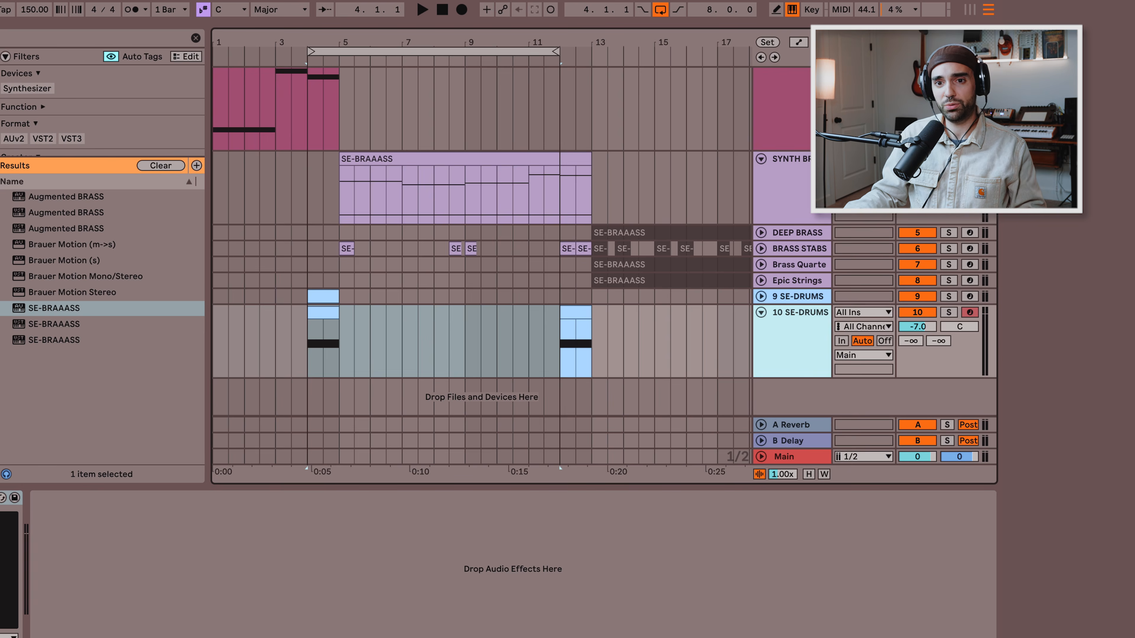
key("super+alt+p")
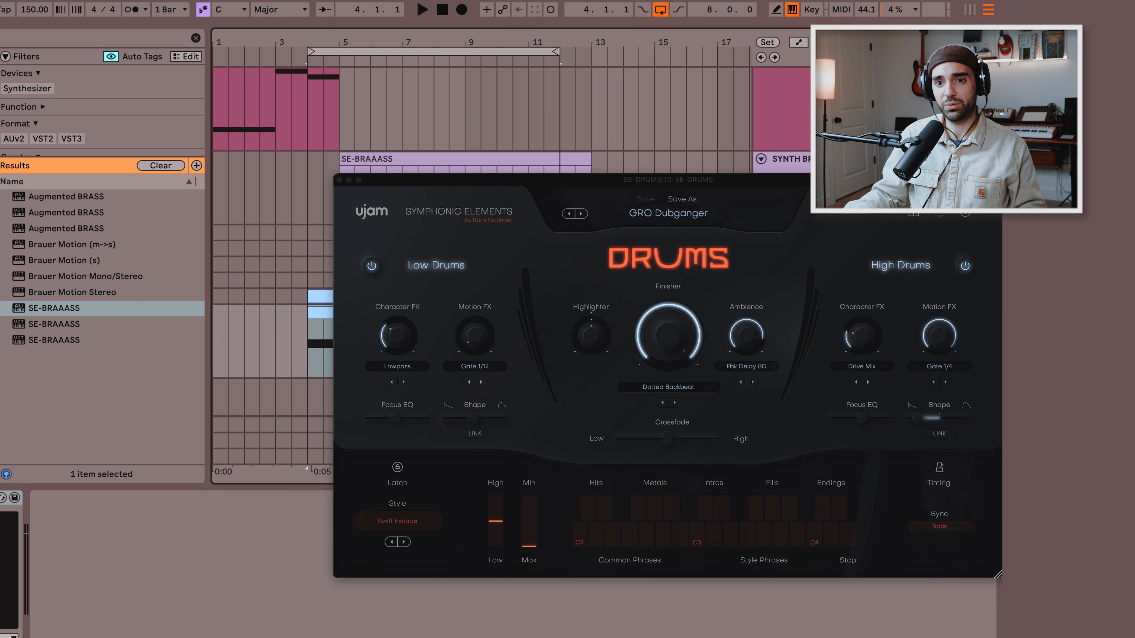
left_click_drag(530, 190, 412, 169)
- Close the instrument window, play both SE-DRUMS tracks soloed together, and return to the full mix
key("space")
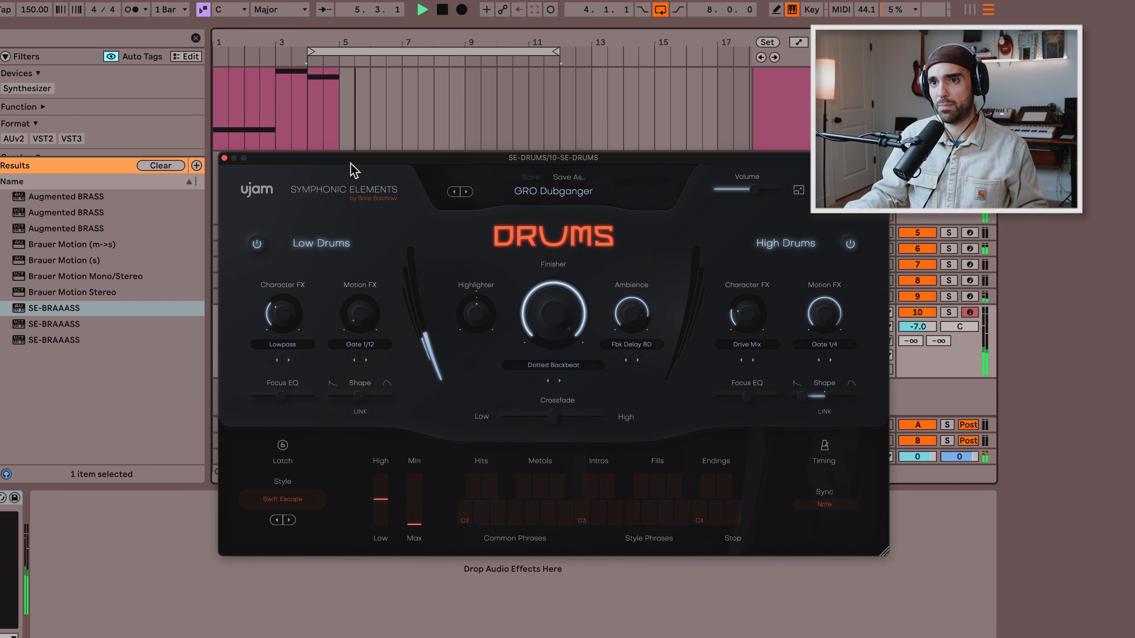
left_click(224, 158)
left_click(945, 311)
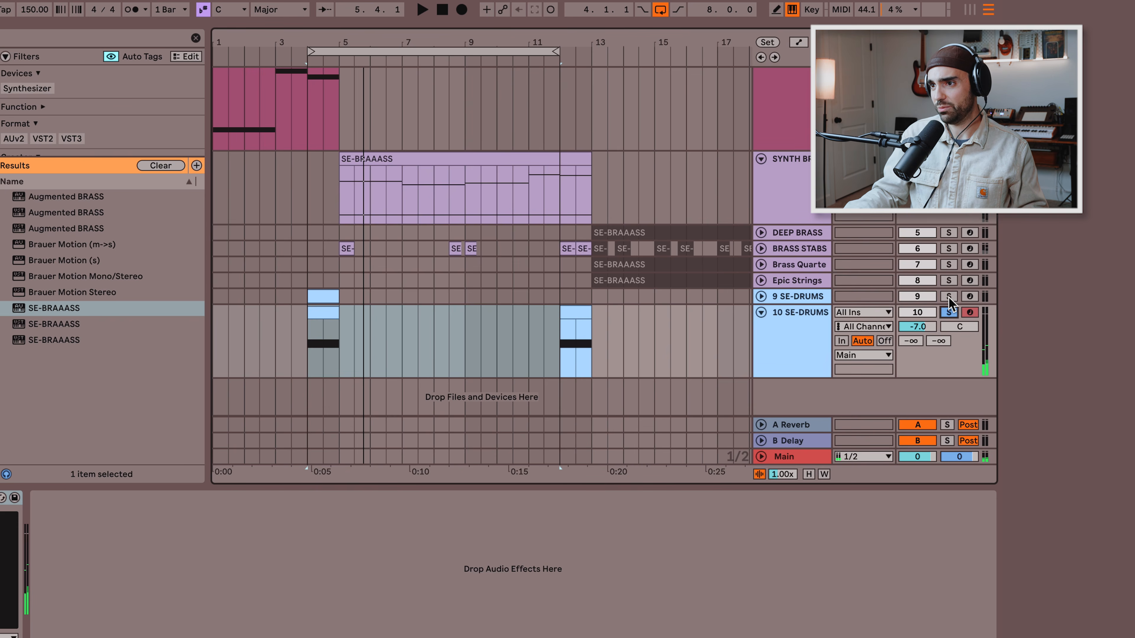
left_click(947, 297, "super")
key("space")
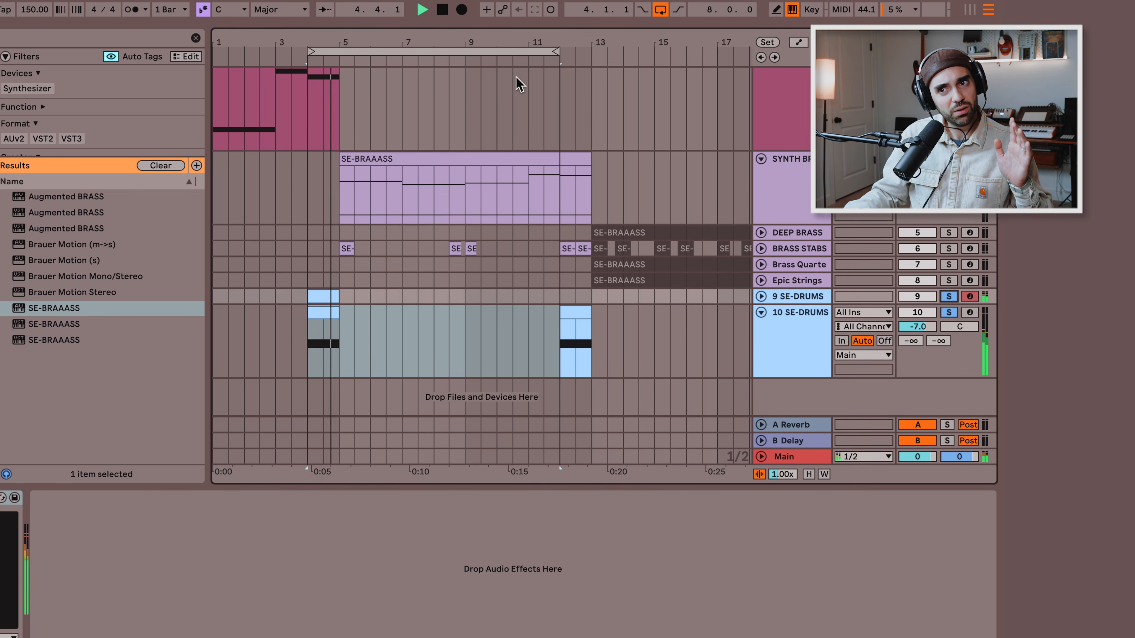
left_click(949, 296)
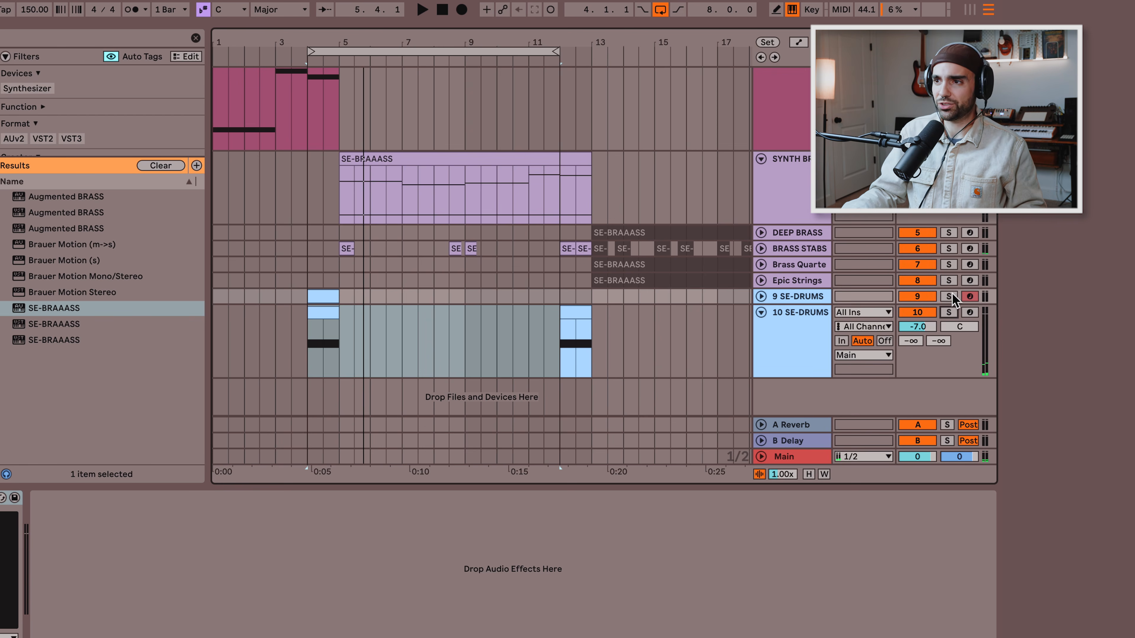
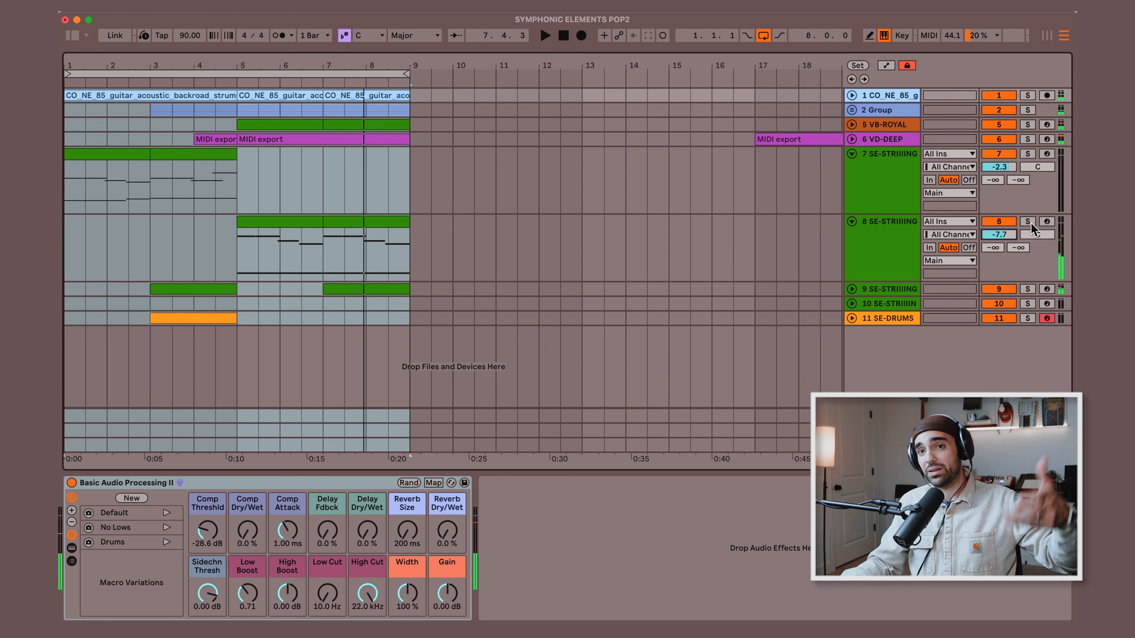
- Shorten the loop to bars 1 to 5 and play track 7 SE-STRIIIINGS soloed
left_click_drag(407, 81, 236, 76)
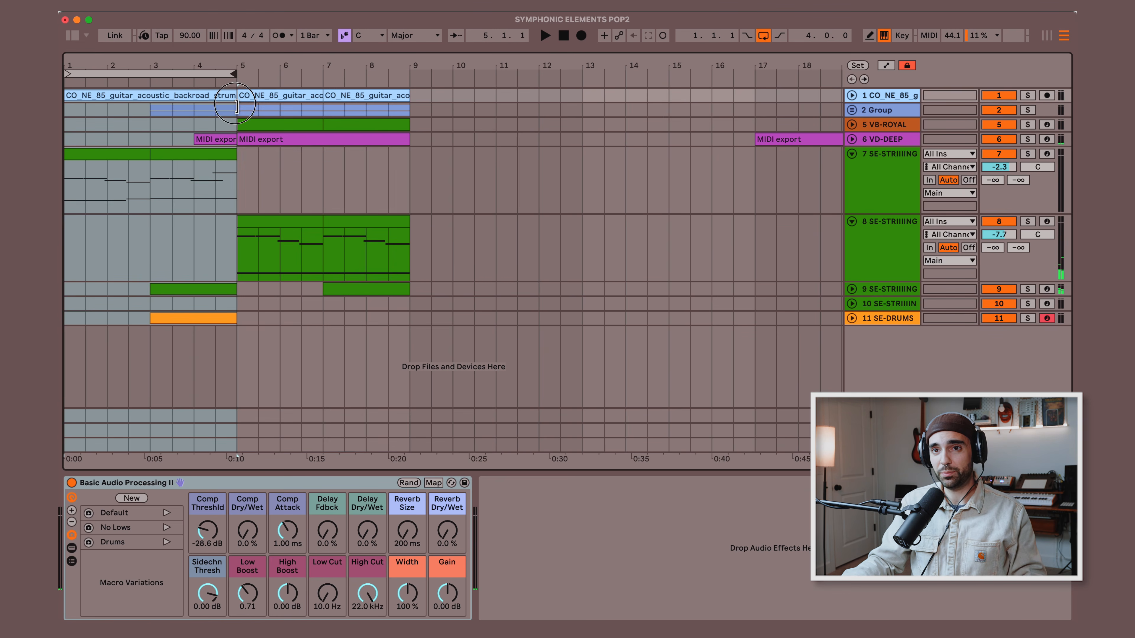
left_click(1028, 153)
key("space")
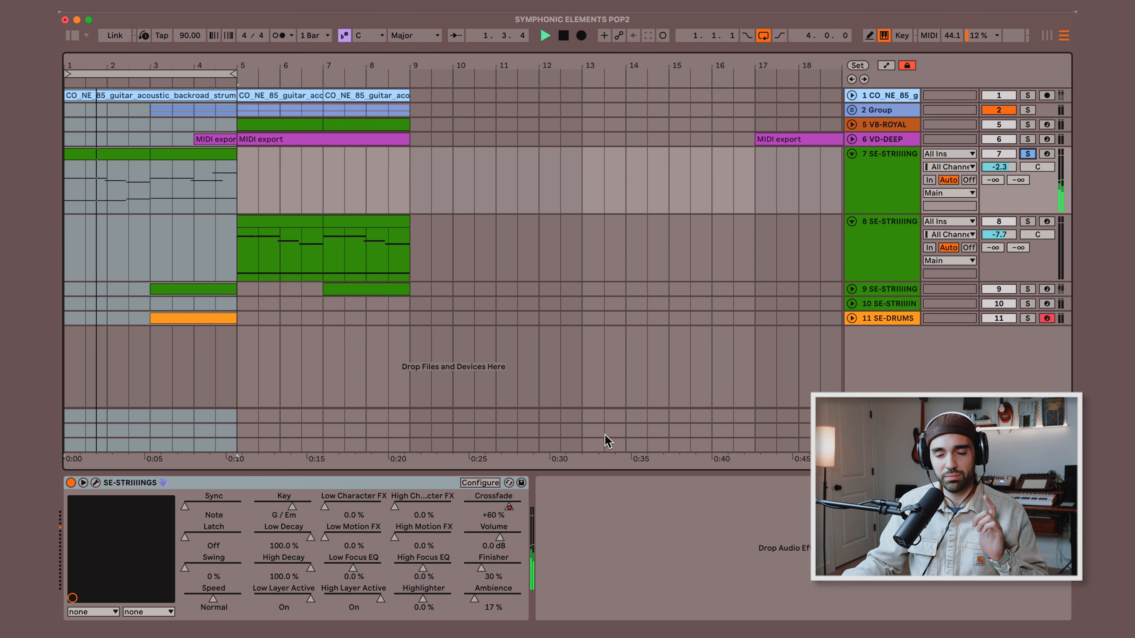
- Open the soloed track's SE-STRIIIINGS instrument, try shifting its Crossfade towards Low, and restart playback
left_click(95, 483)
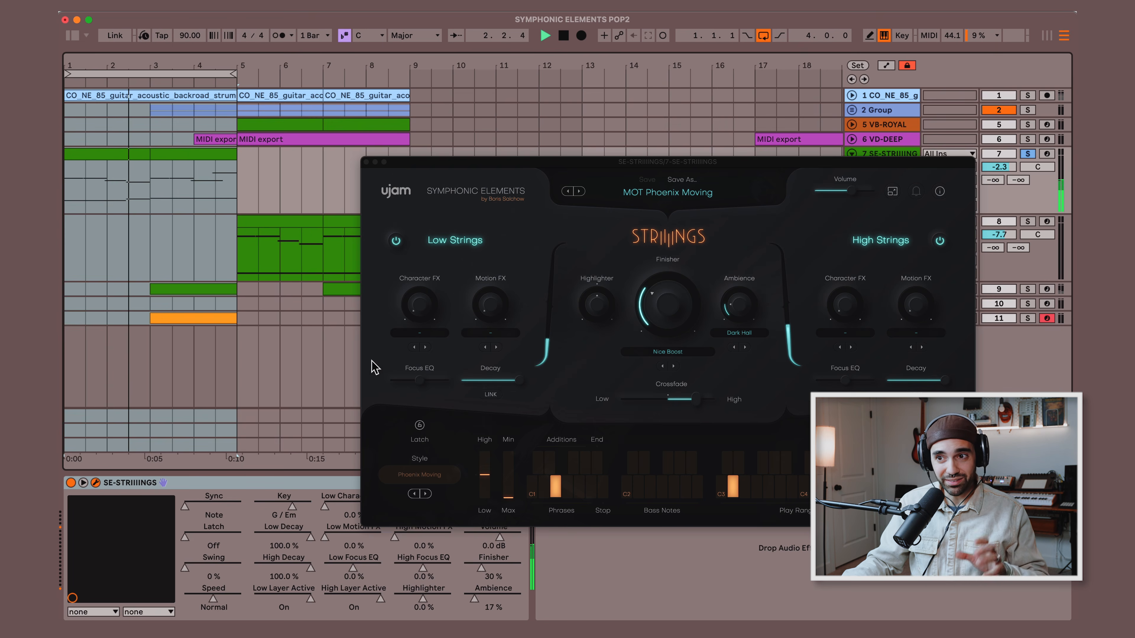
left_click_drag(646, 318, 638, 320)
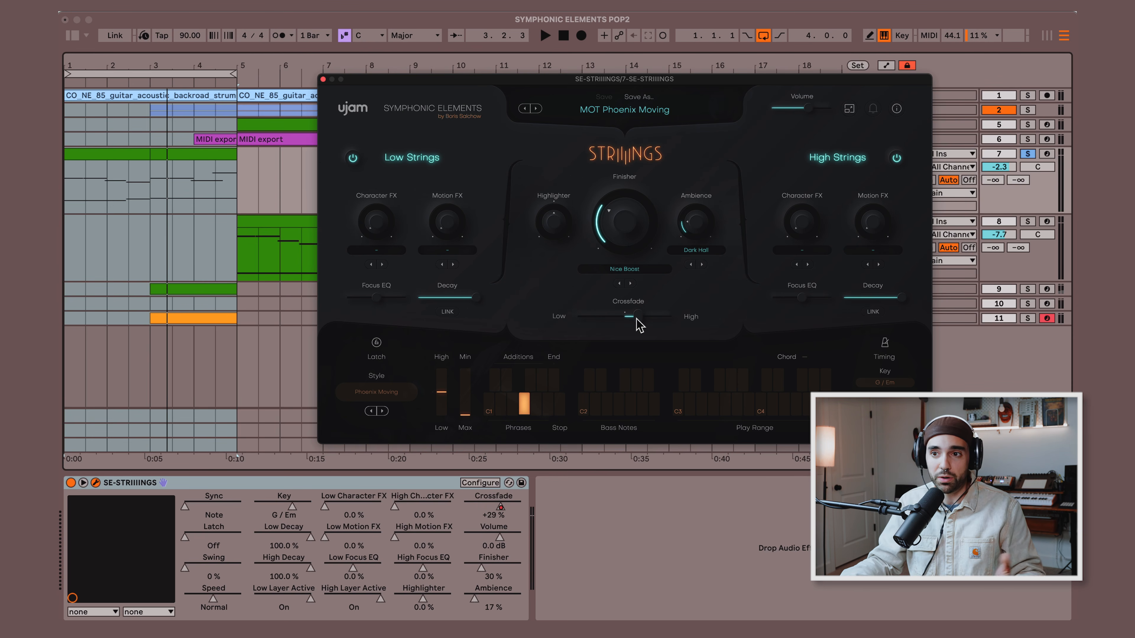
key("space")
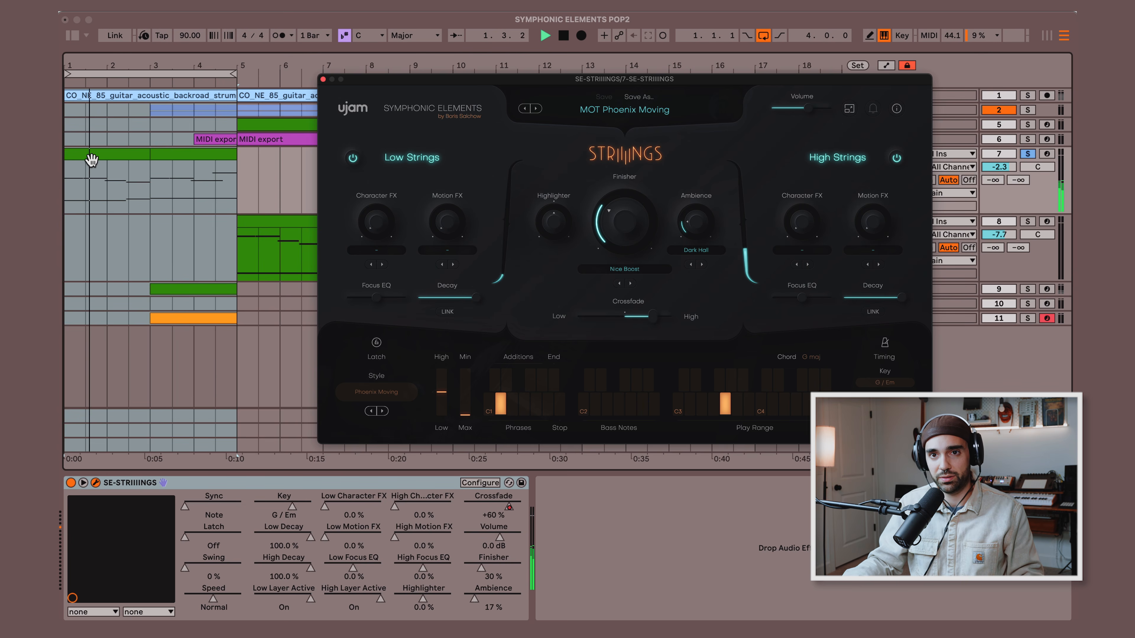
- Open the first clip on track 7 to view its MIDI notes and close the SE-STRIIIINGS window
double_click(92, 159)
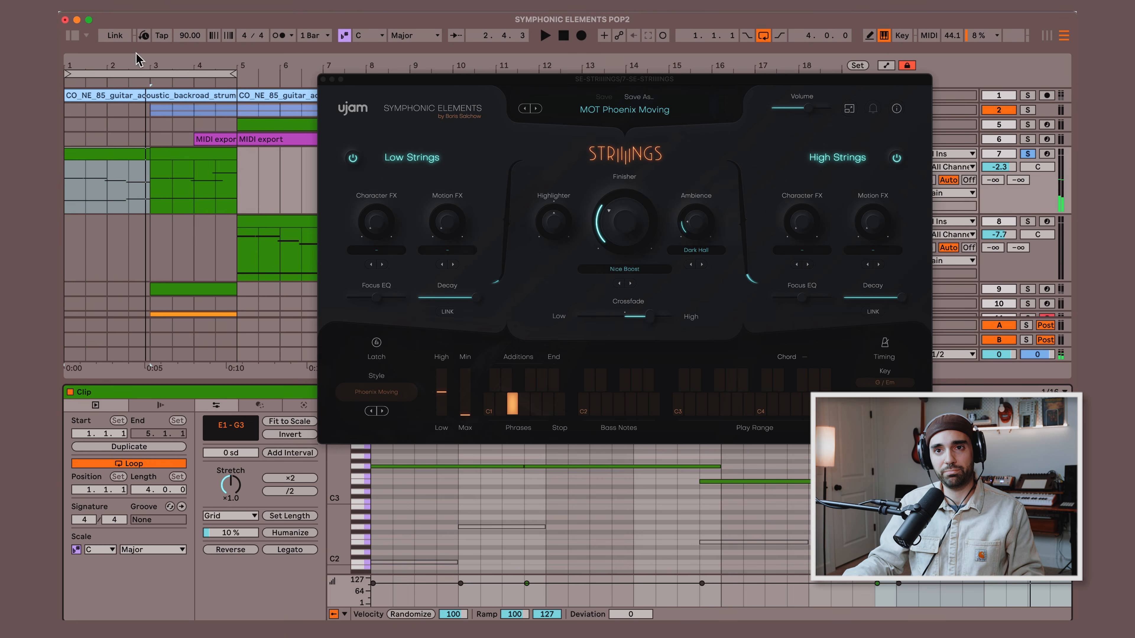
left_click(322, 80)
scroll(333, 168, "down", 1)
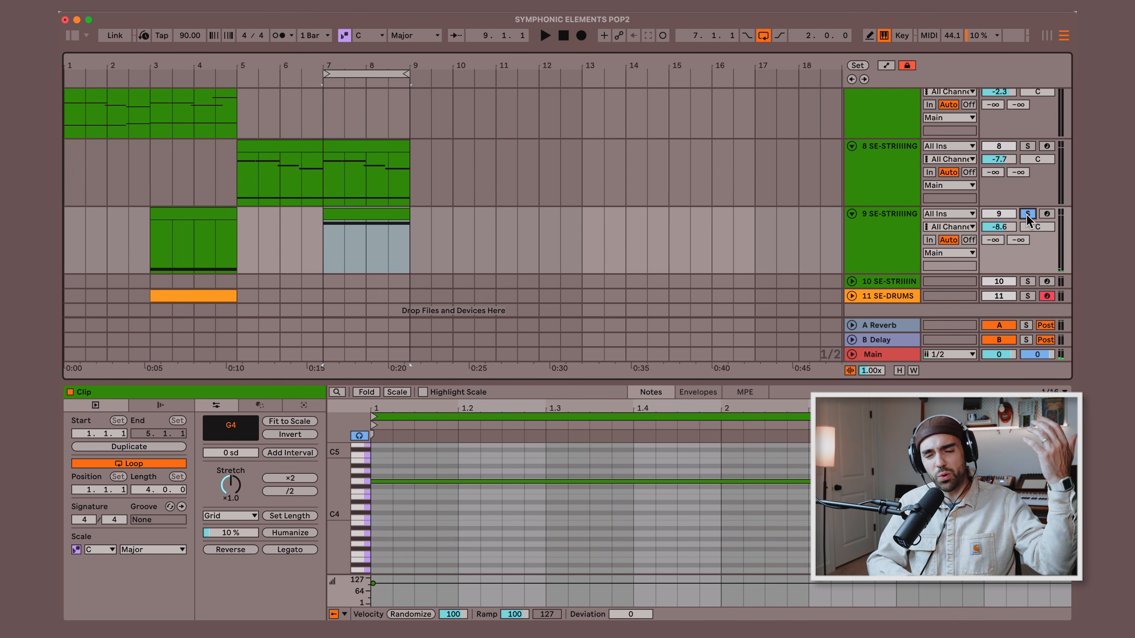
- Play the soloed track 9 SE-STRIIIINGS over bars 7 to 9 and return to the full mix
key("space")
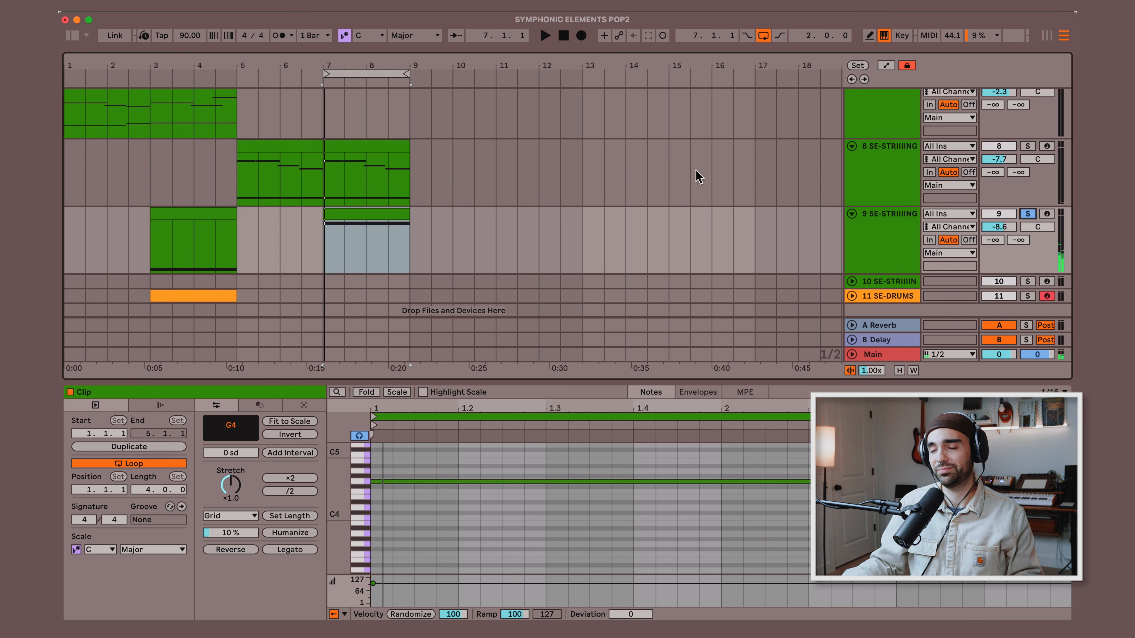
left_click(1023, 216)
key("space")
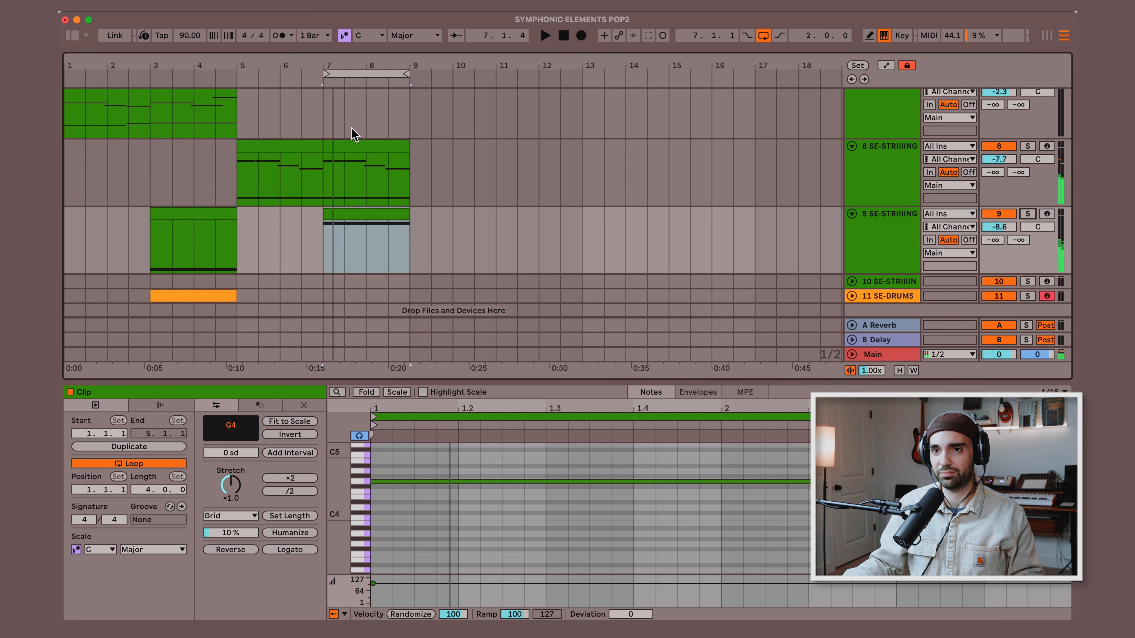
- Change the loop to cover bars 1 to 5 and play the full mix
left_click_drag(331, 80, 67, 79)
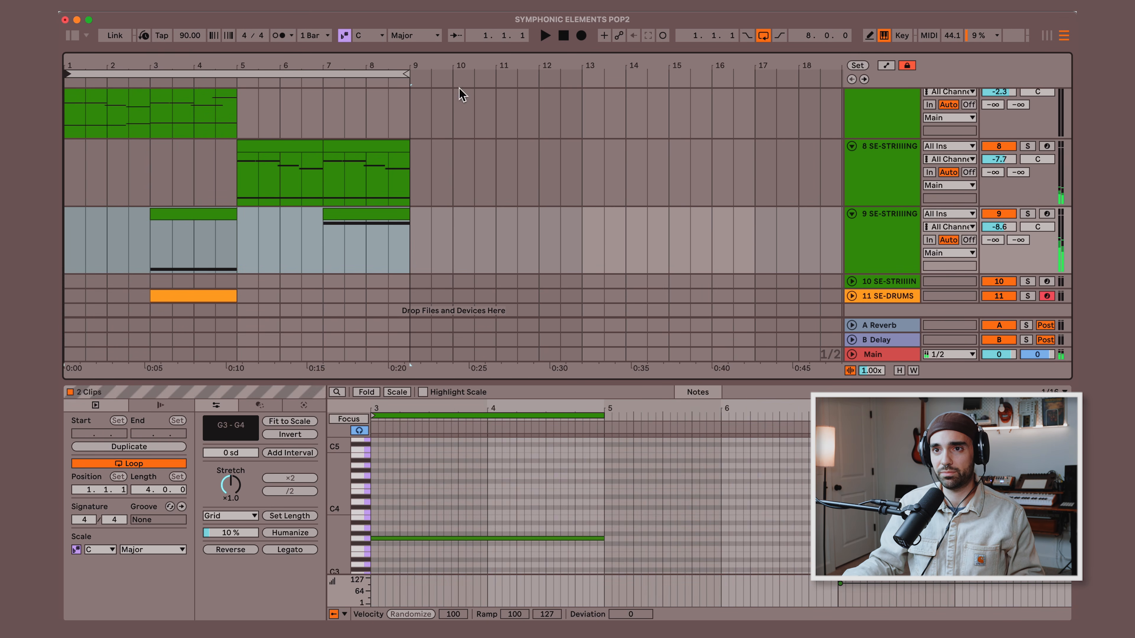
left_click_drag(407, 77, 235, 75)
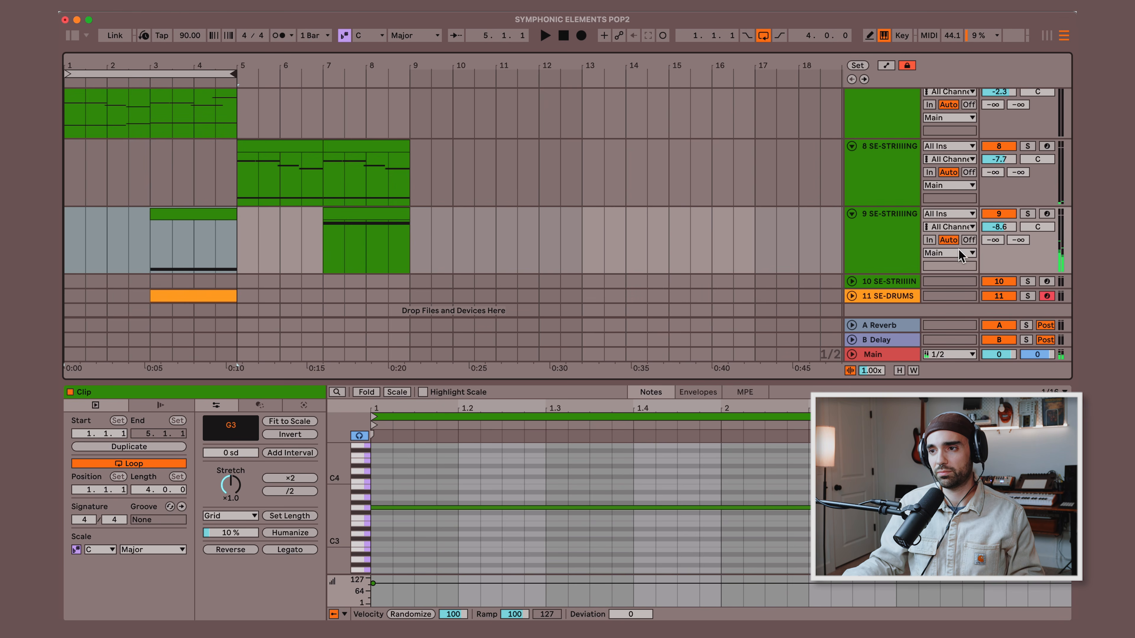
key("space")
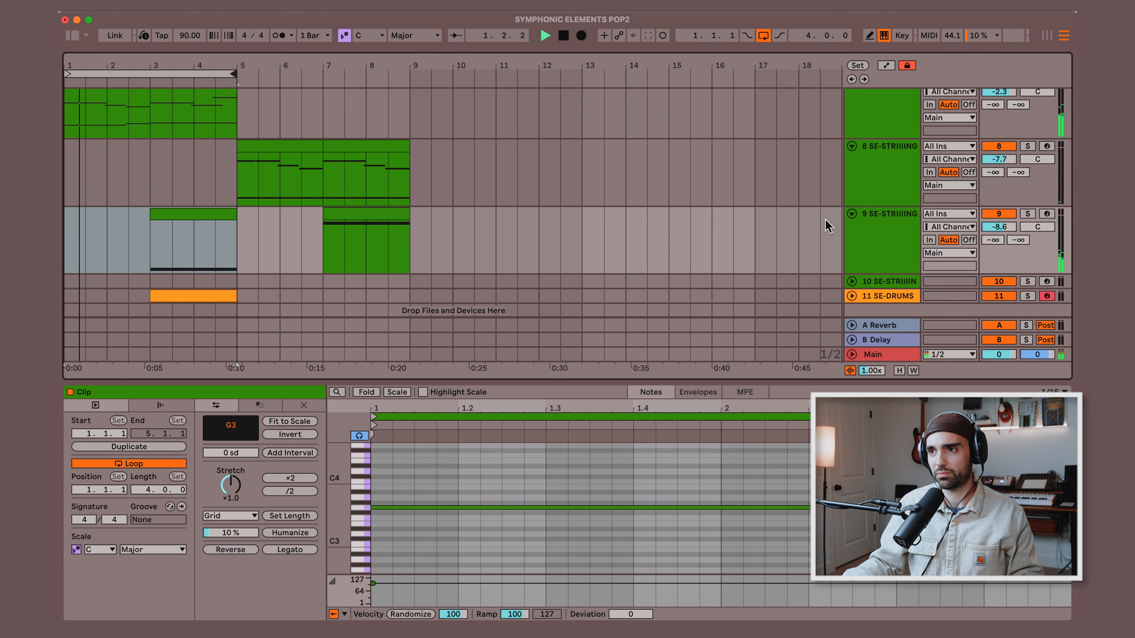
- Solo tracks 9 and 7 together to hear both SE-STRIIIINGS parts during playback
left_click(1028, 218)
scroll(1028, 215, "up", 3)
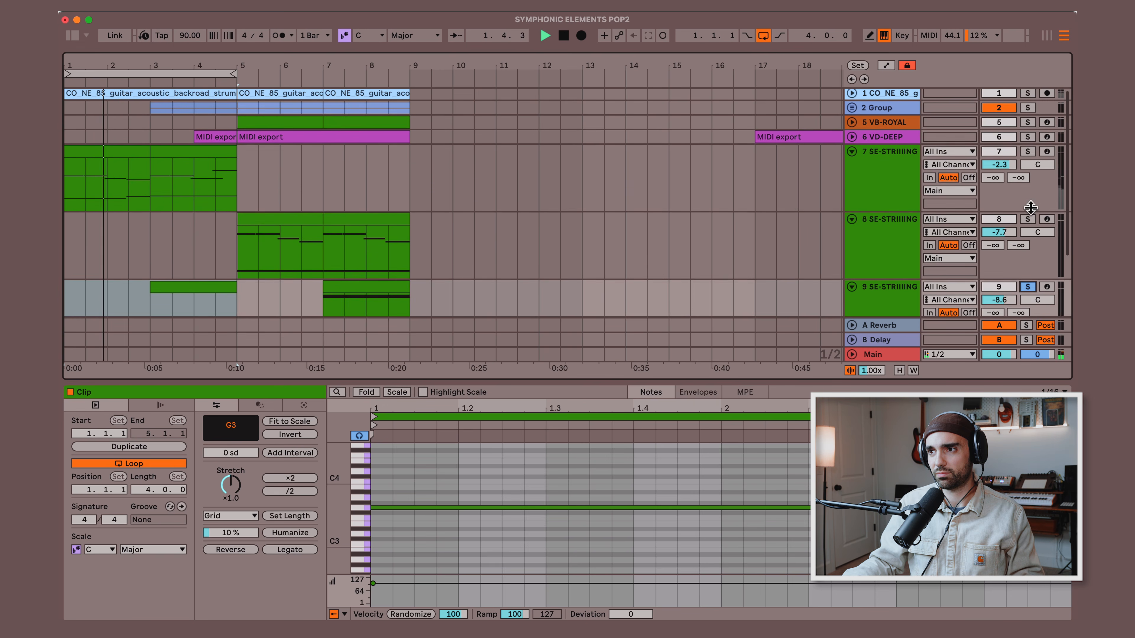
left_click(1029, 152, "super")
scroll(747, 239, "down", 3)
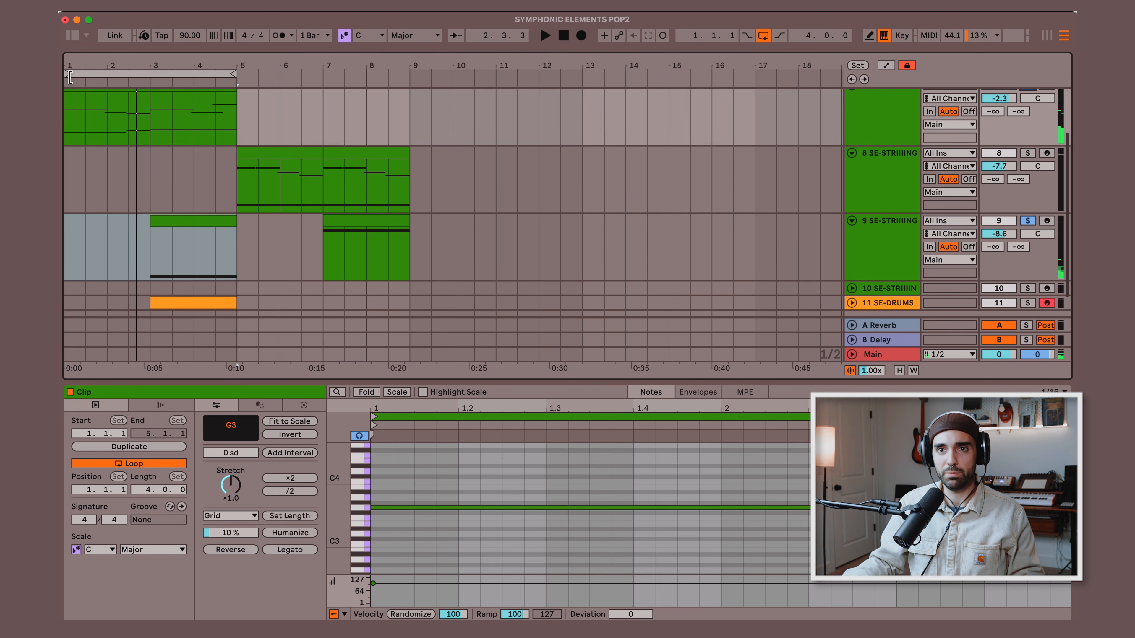
- Move the loop start to bar 3 and play the two soloed string tracks through bars 3 to 5
left_click_drag(70, 77, 151, 80)
key("space")
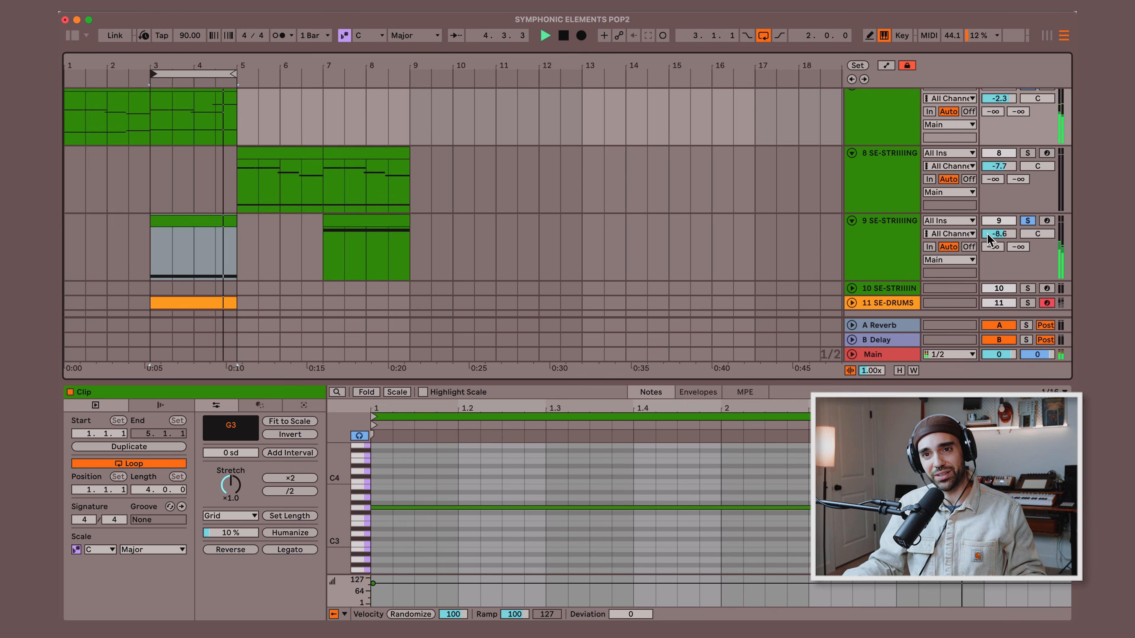
key("space")
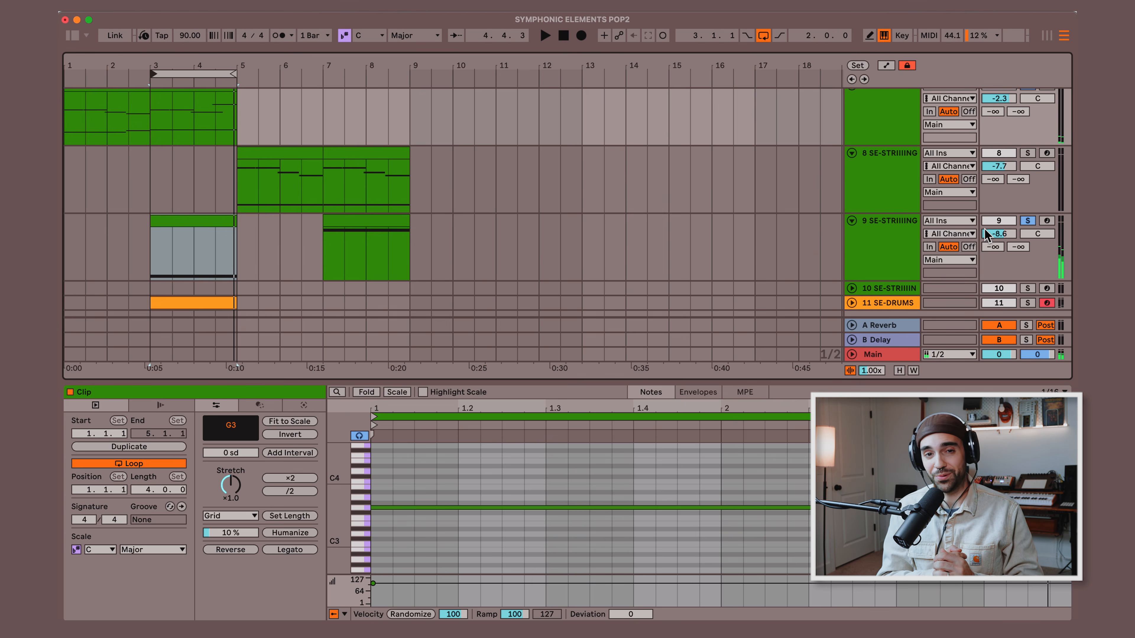
- Turn off Latch in track 7's SE-STRIIIINGS instrument and try the Swing amount in its Timing settings
scroll(1029, 277, "down", 1)
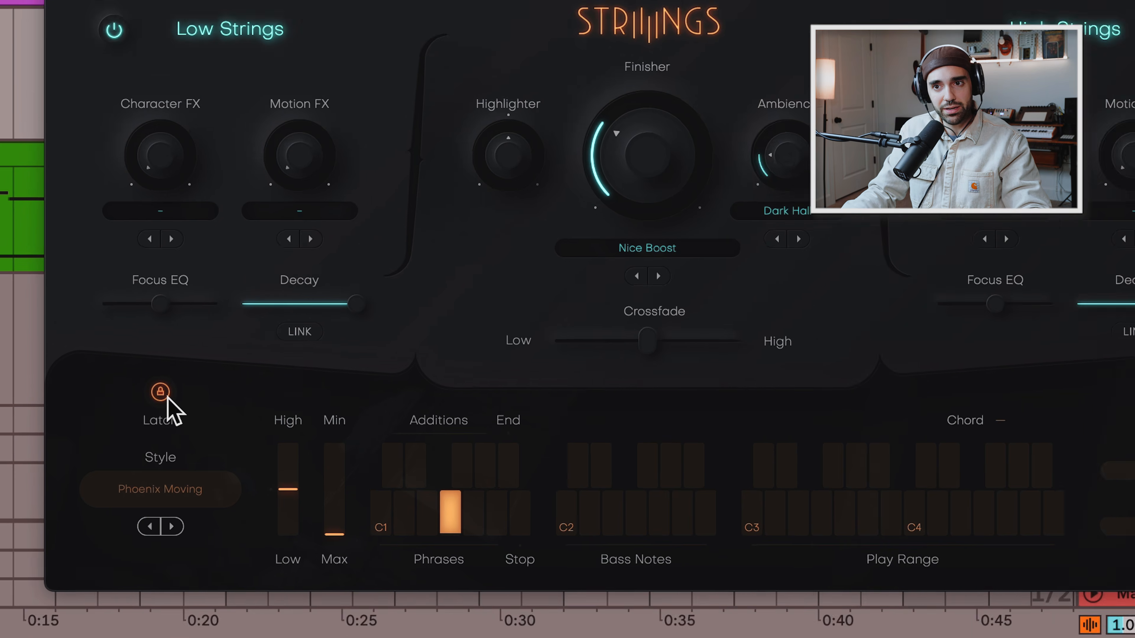
left_click(165, 395)
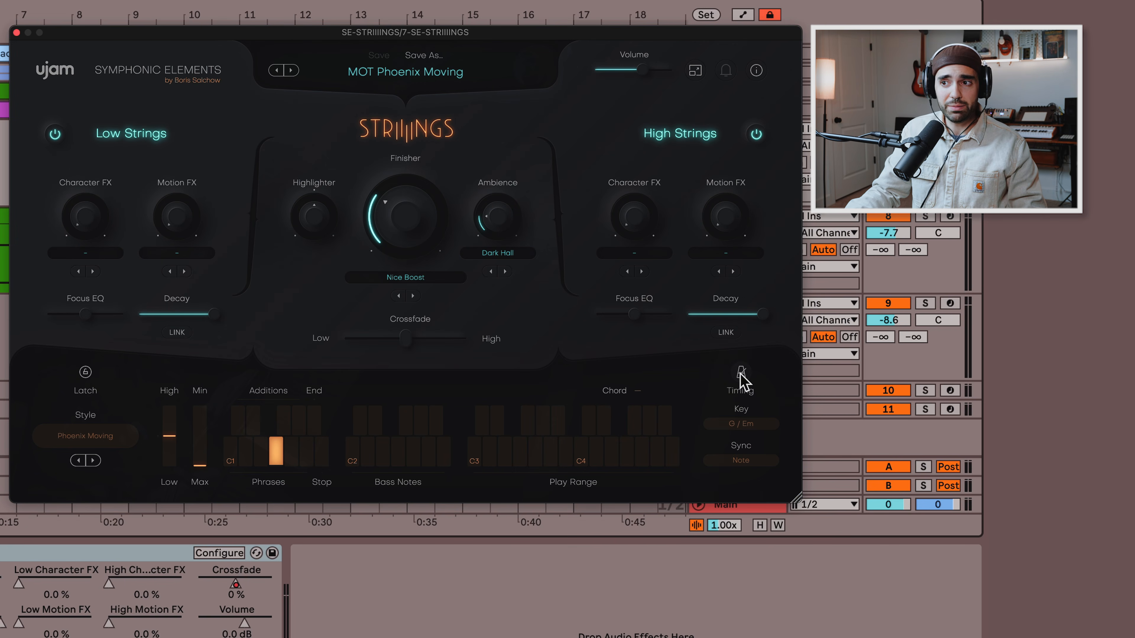
left_click(741, 372)
mouse_move(709, 426)
left_mouse_down()
mouse_move(773, 431)
mouse_move(710, 448)
left_mouse_up()
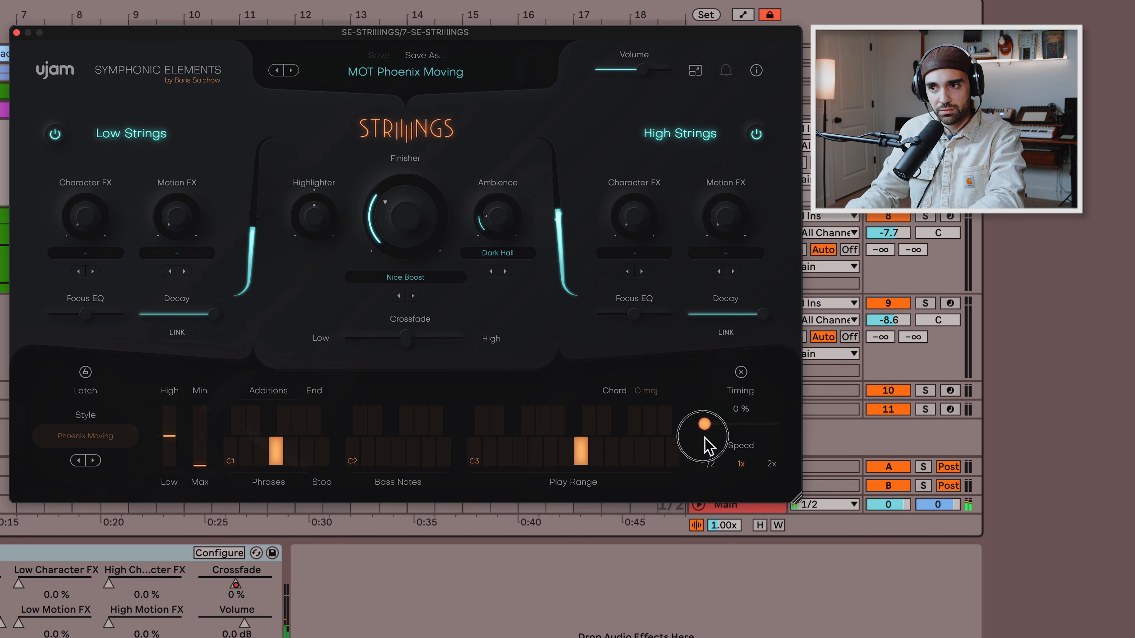